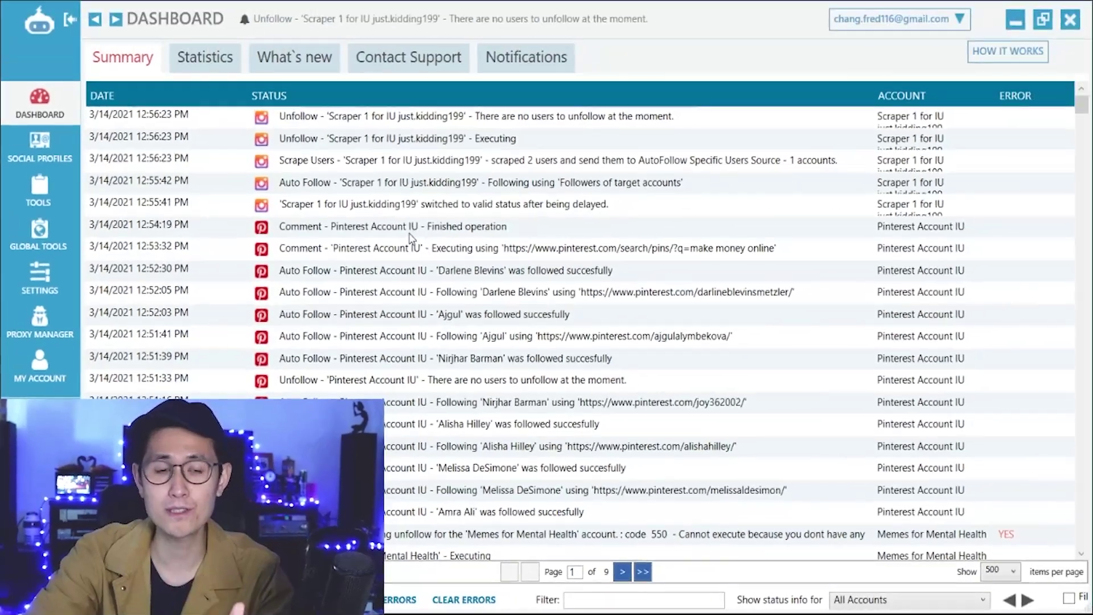
- Scroll down the Dashboard Summary log, then bring up the Social Profiles accounts list
scroll(408, 253, down, 2)
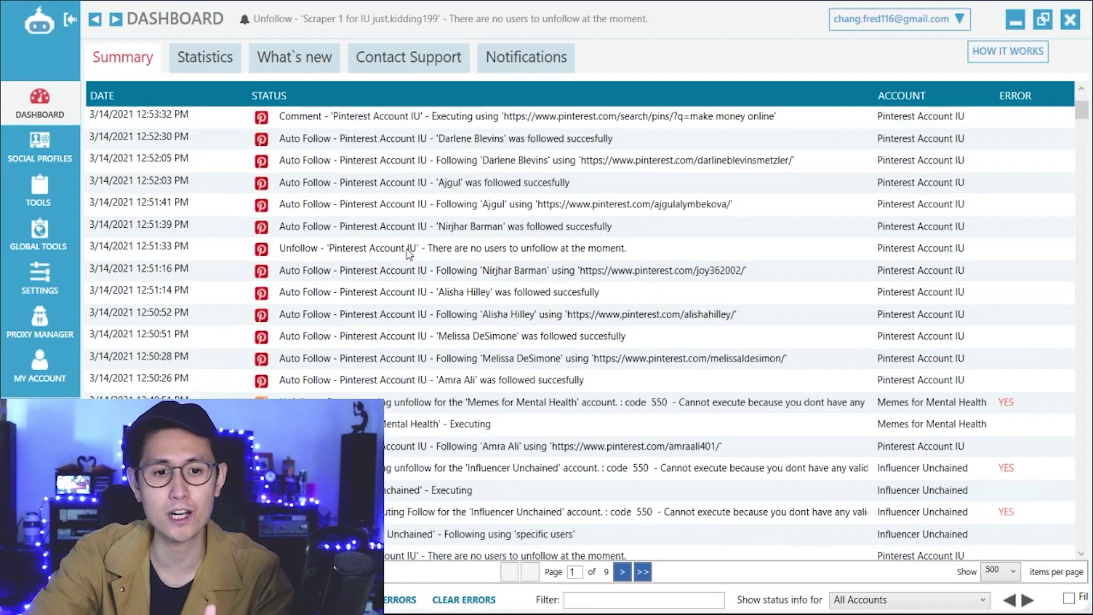
scroll(407, 252, down, 3)
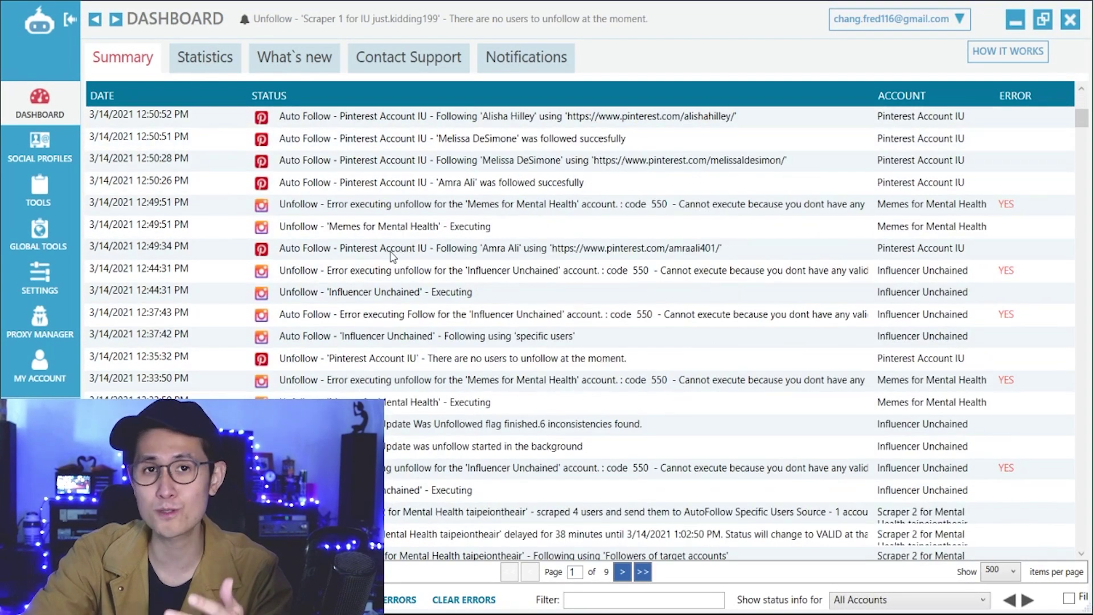
click(56, 147)
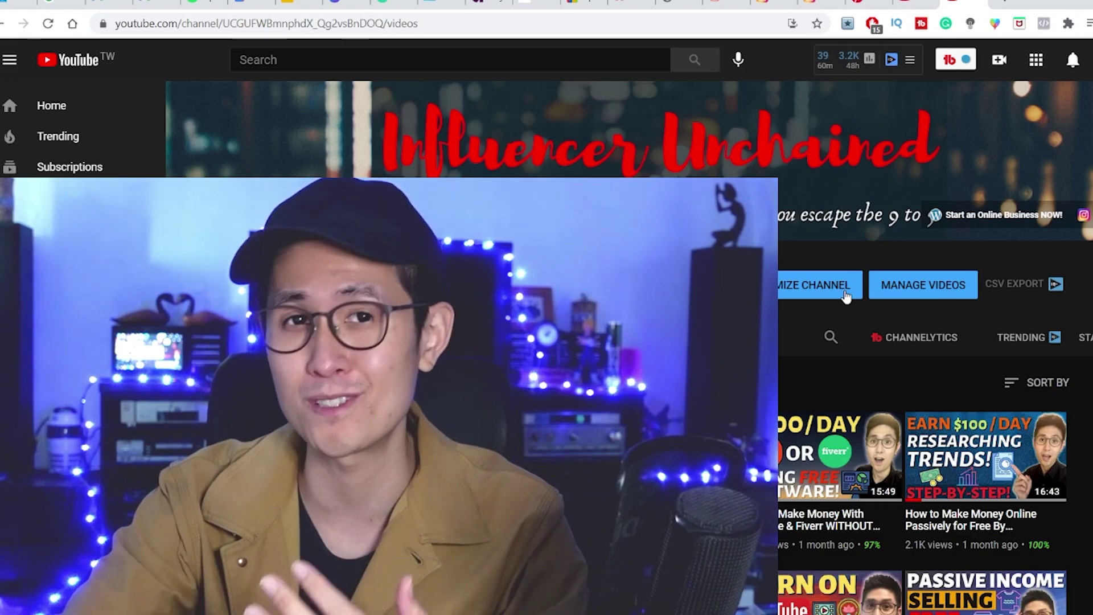
scroll(837, 299, down, 1)
scroll(837, 298, down, 1)
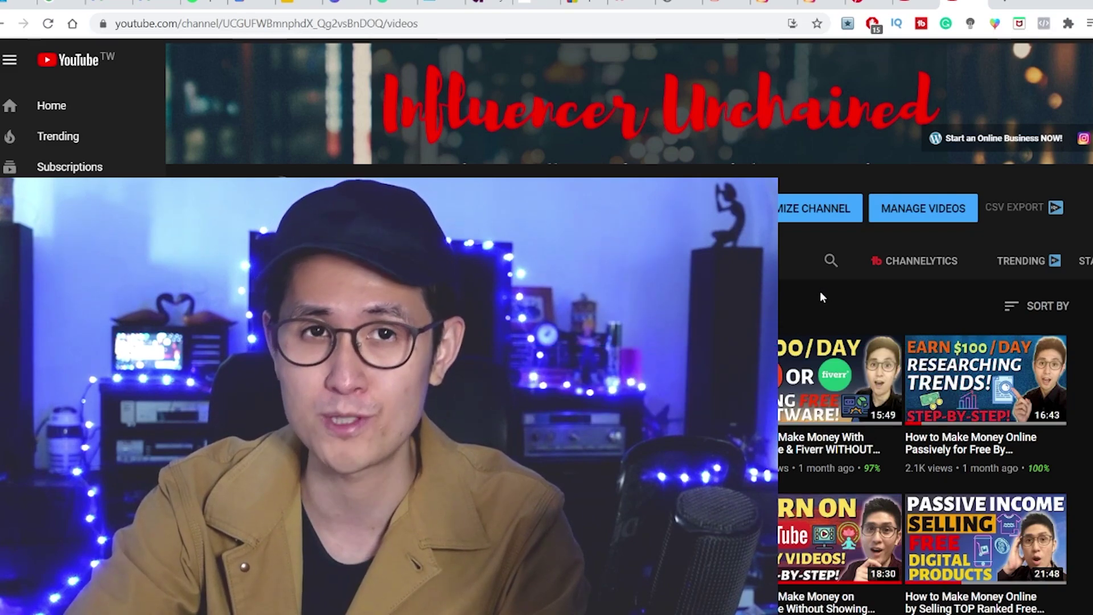
scroll(821, 297, down, 1)
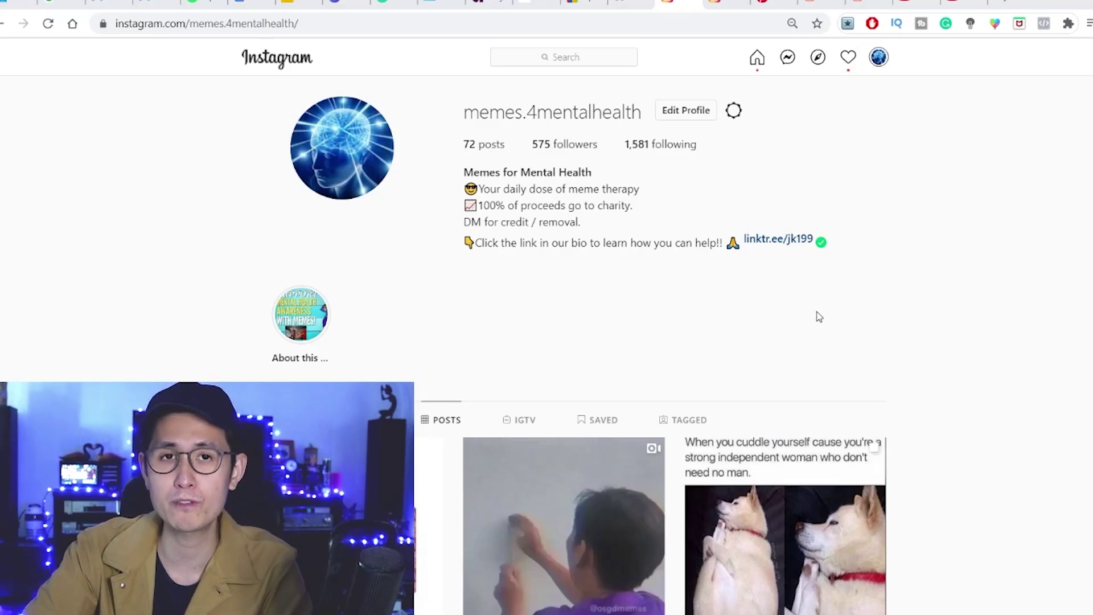
scroll(797, 320, down, 2)
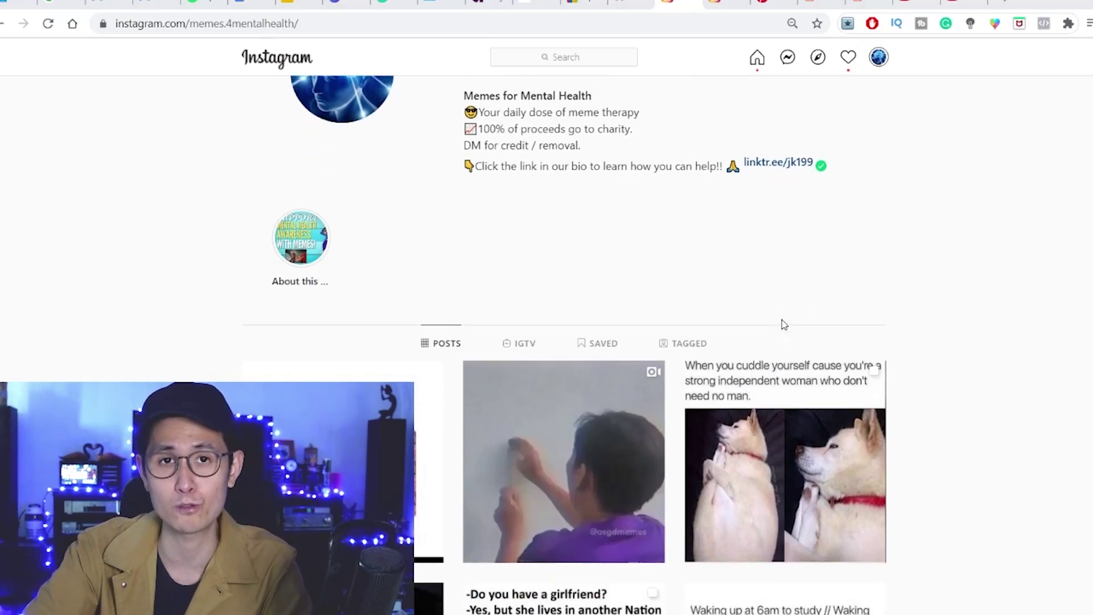
scroll(505, 78, up, 2)
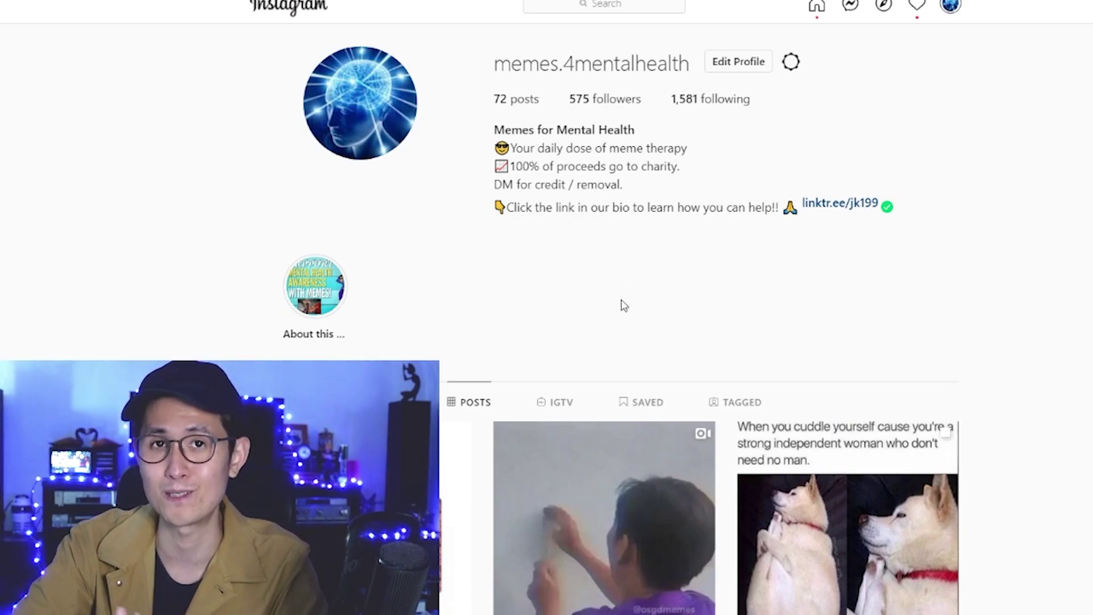
scroll(516, 307, down, 3)
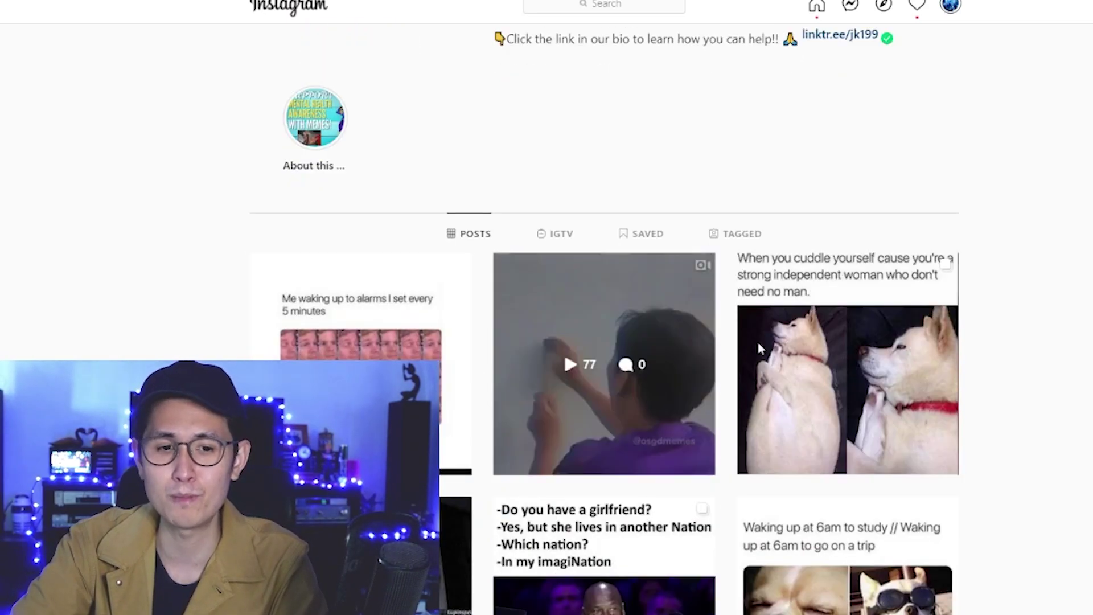
scroll(606, 356, down, 3)
scroll(675, 420, down, 3)
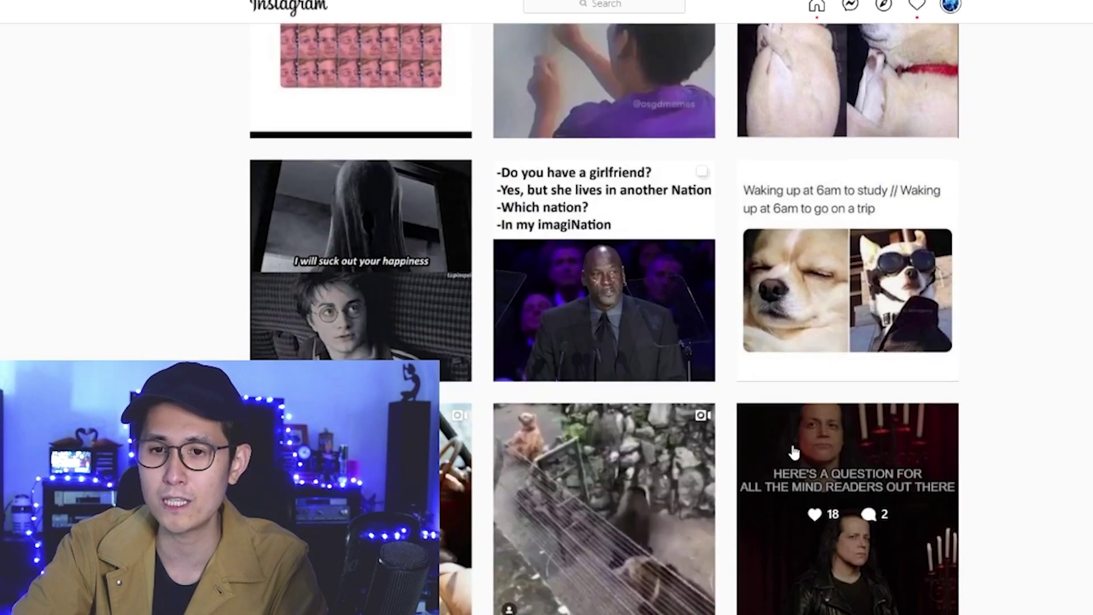
scroll(715, 369, up, 9)
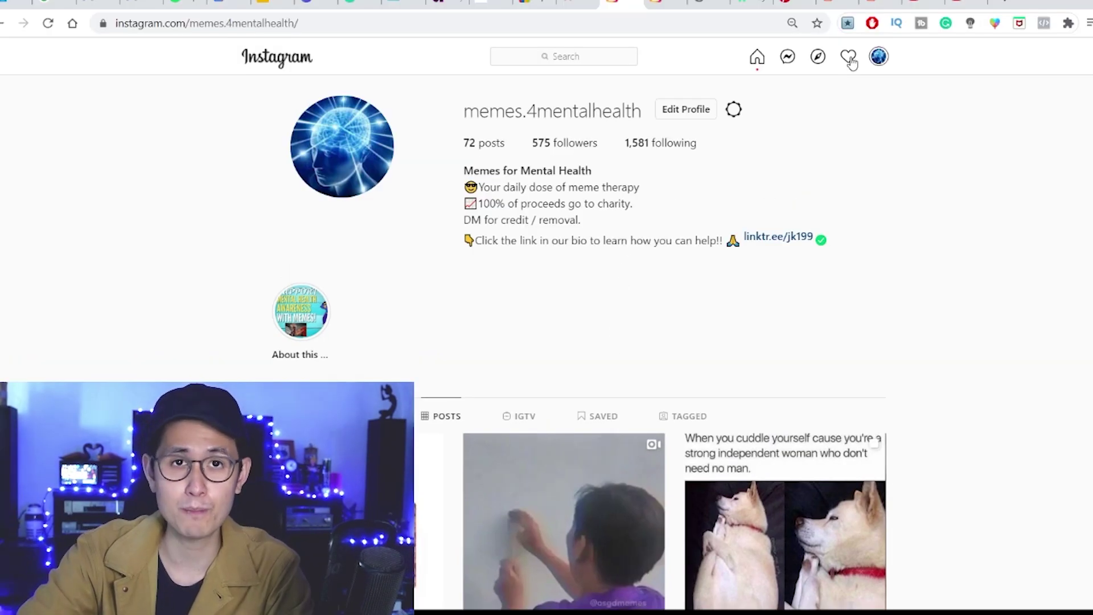
- View the memes.4mentalhealth account's activity notifications, then close them
click(850, 60)
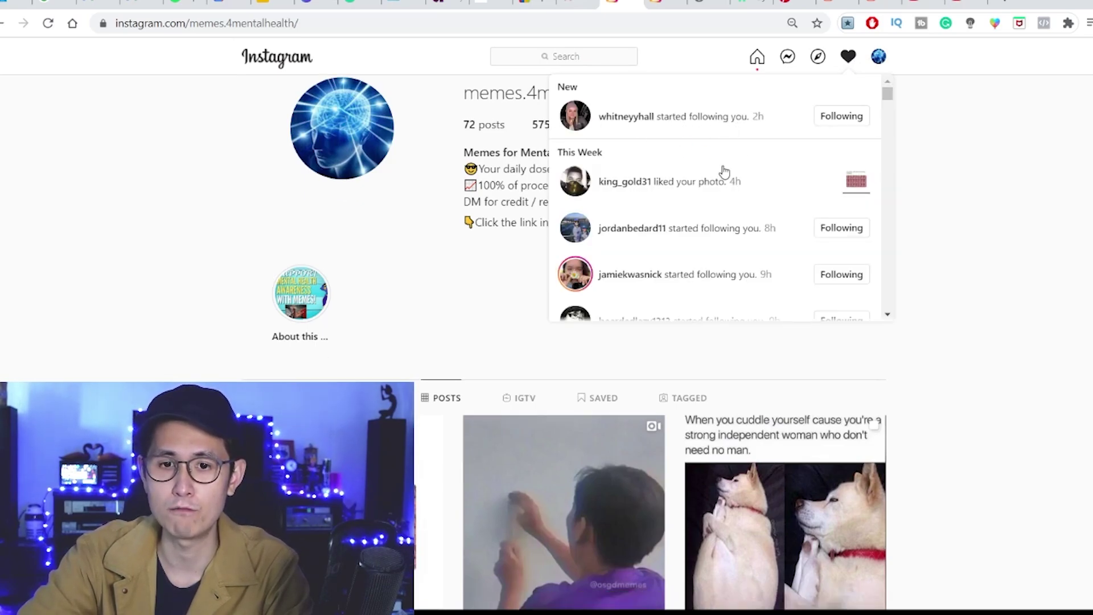
scroll(722, 176, down, 2)
click(935, 304)
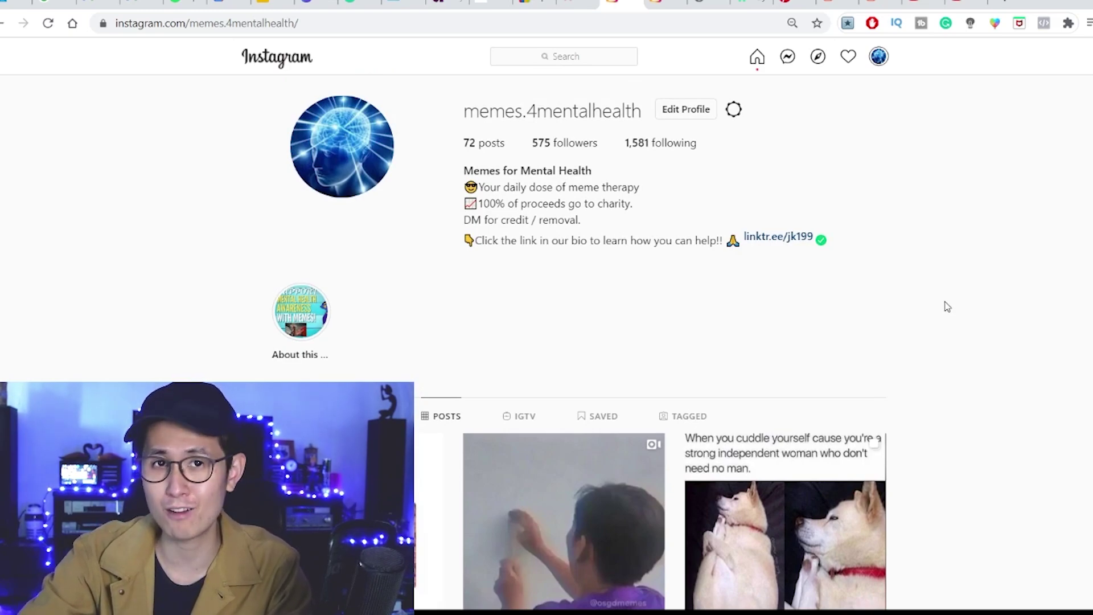
- Scroll the profile, then move to the influencer.unchained Instagram profile tab
scroll(933, 311, down, 1)
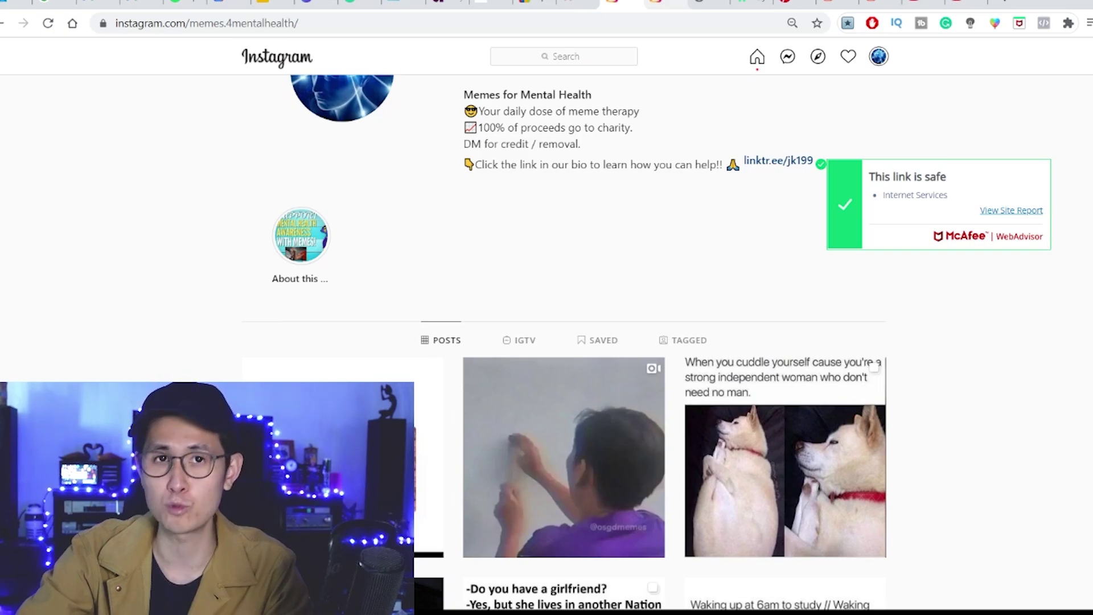
scroll(746, 253, up, 2)
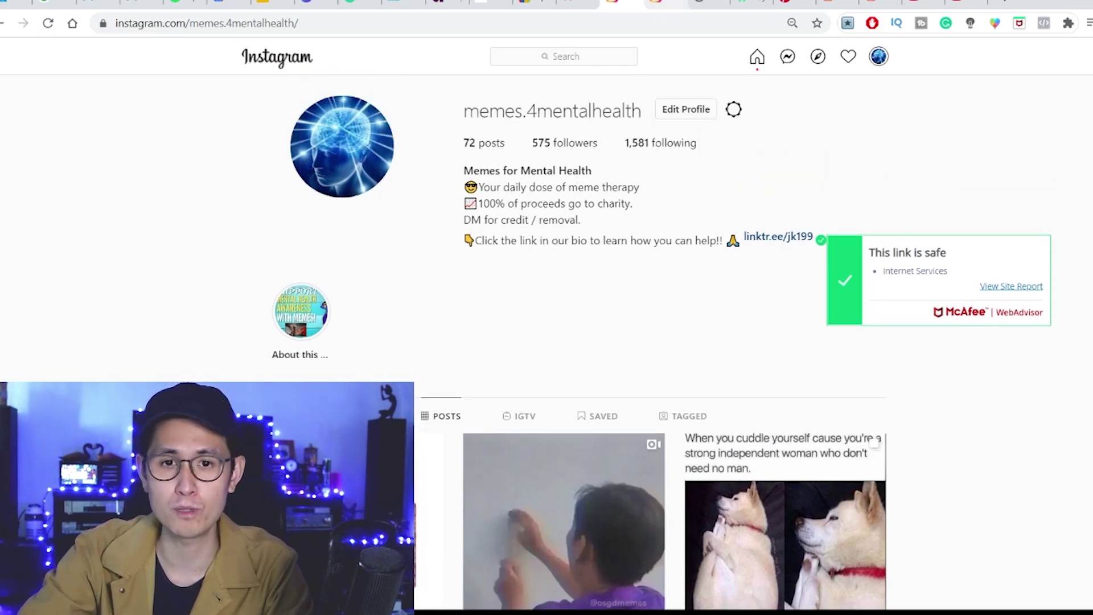
click(667, 4)
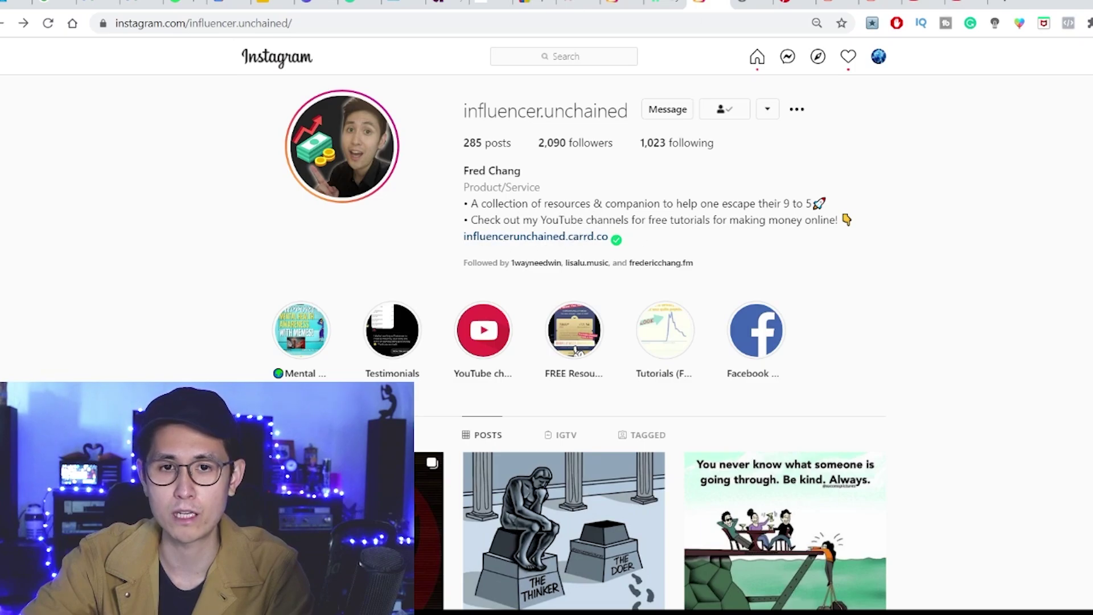
- Tour the Influencer Unchained Carrd landing page sections, then return to the memes.4mentalhealth profile
click(751, 3)
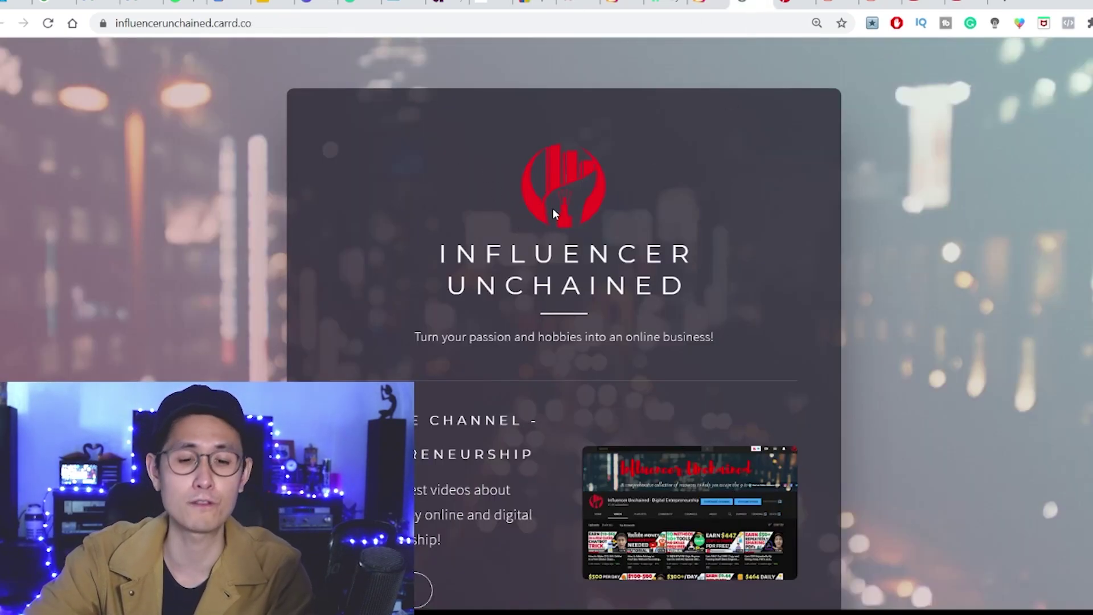
scroll(552, 207, down, 3)
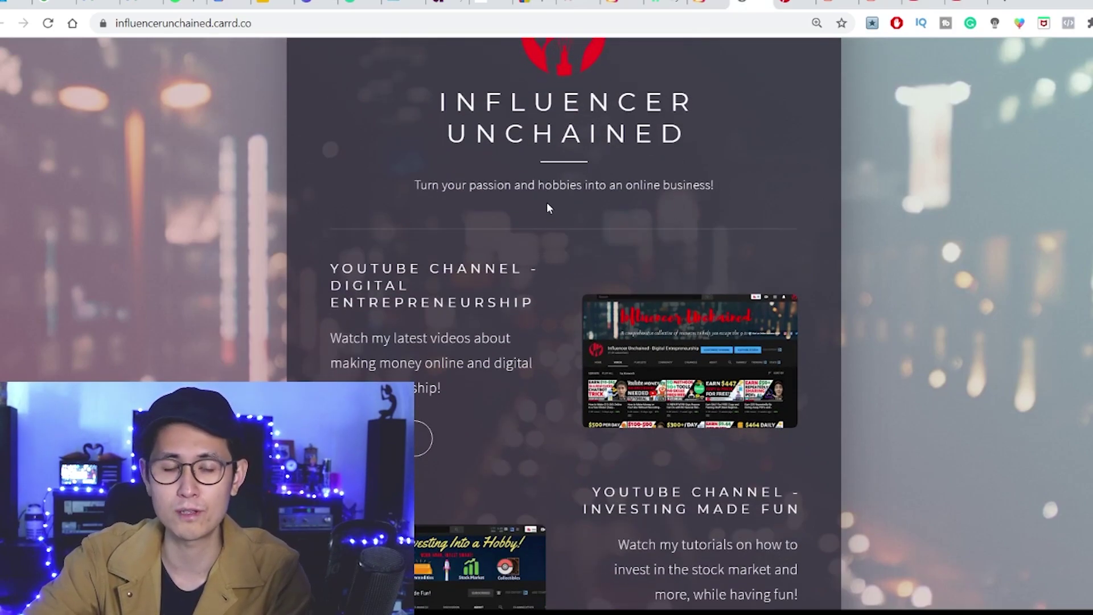
scroll(546, 207, down, 1)
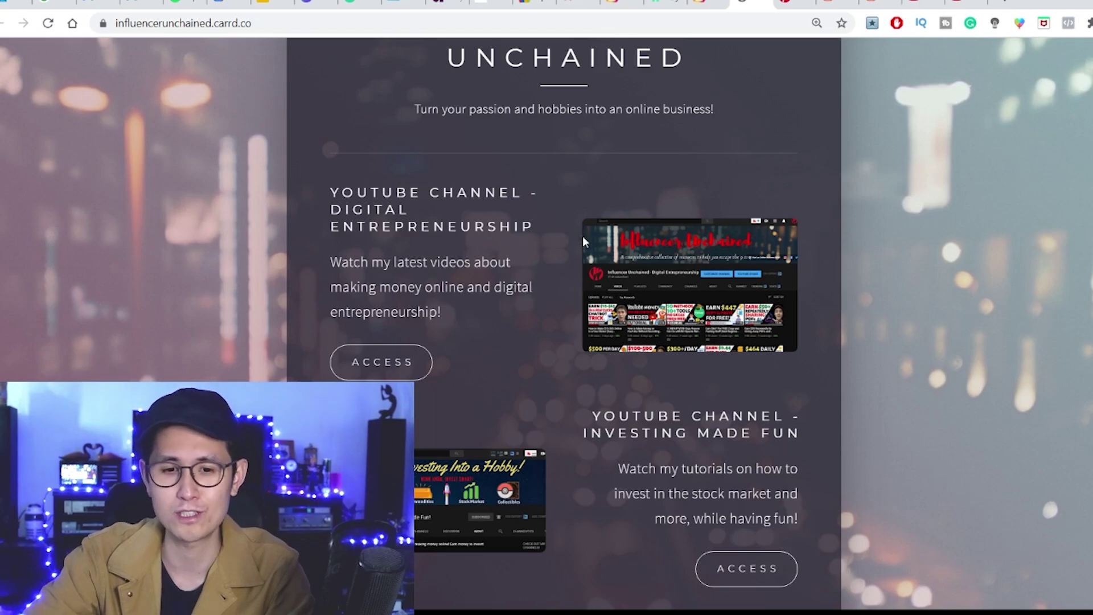
scroll(644, 100, up, 3)
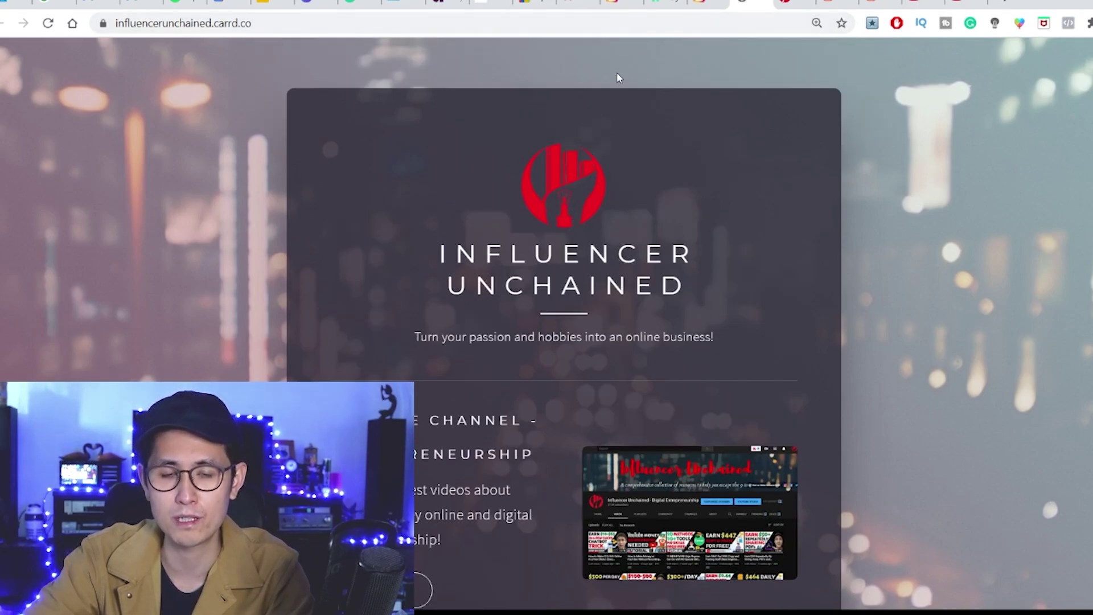
scroll(487, 239, down, 3)
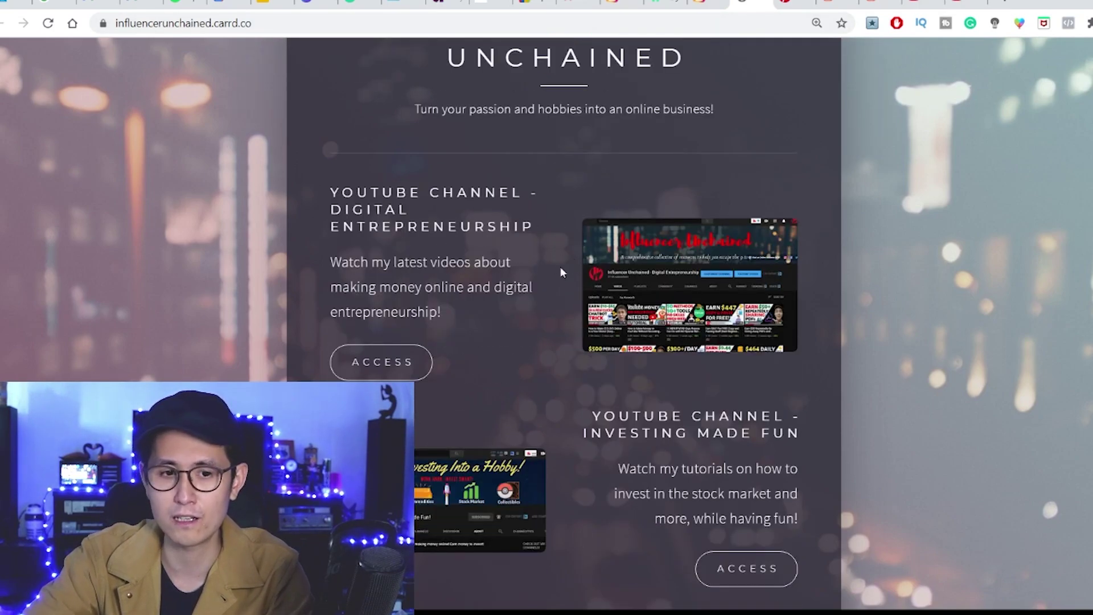
scroll(410, 247, down, 5)
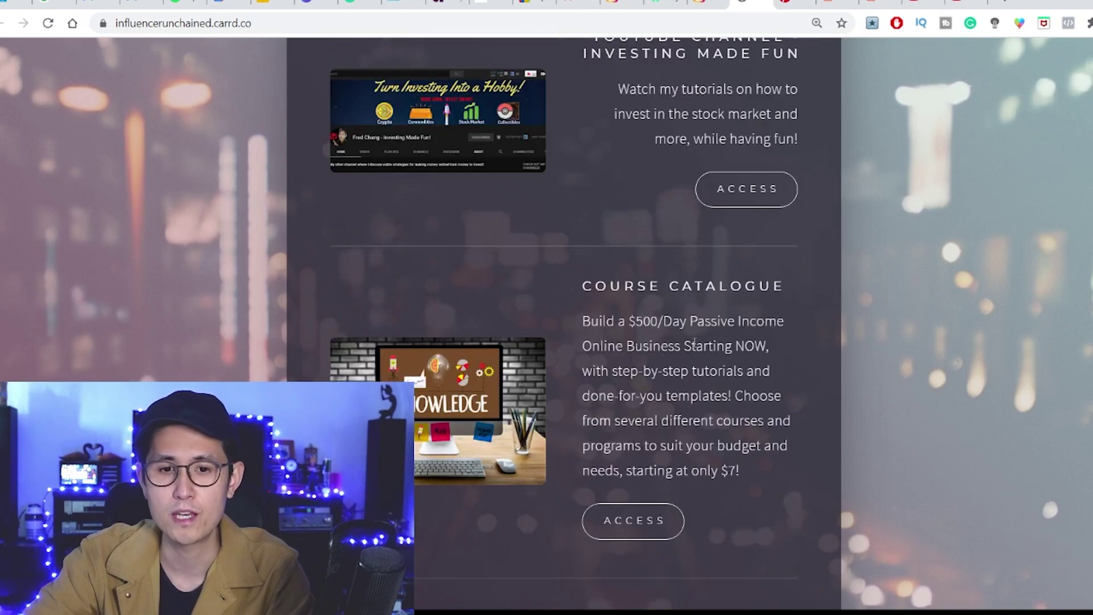
scroll(696, 346, down, 1)
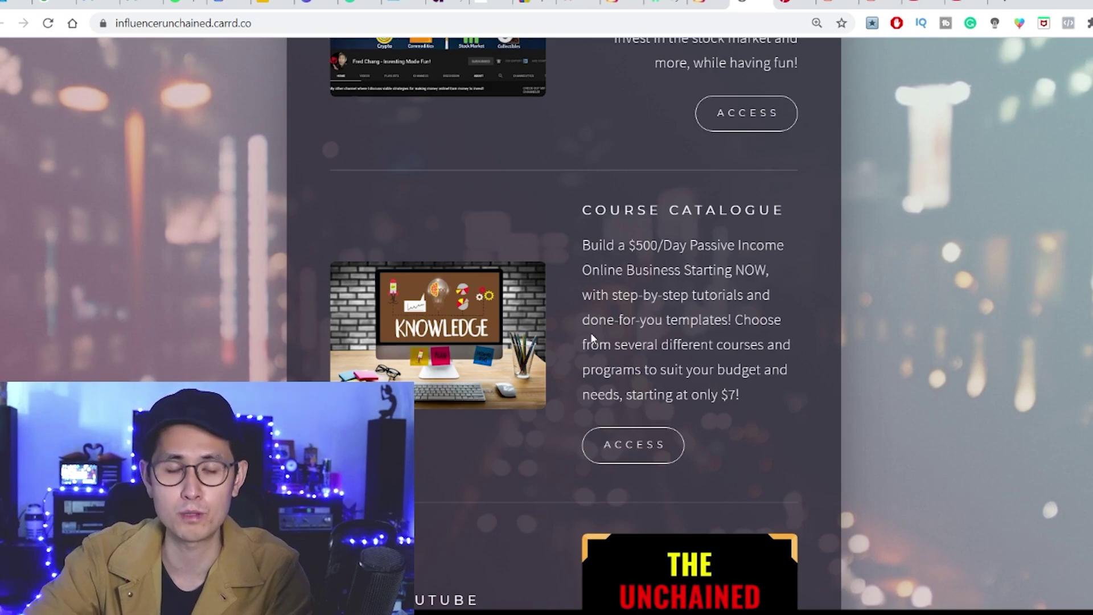
scroll(604, 322, down, 3)
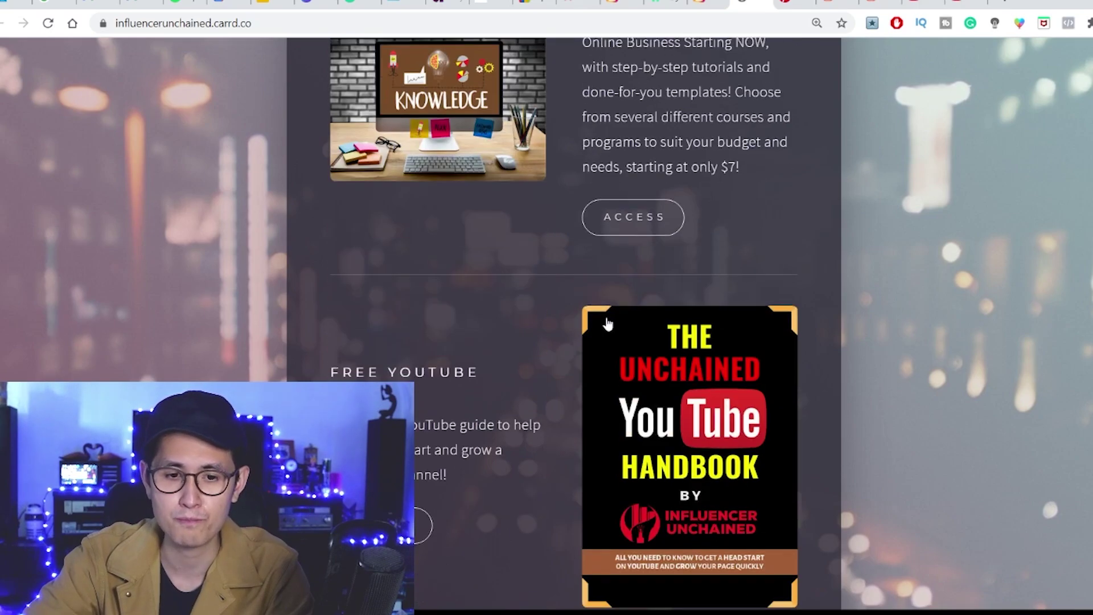
scroll(592, 319, down, 2)
scroll(608, 289, down, 4)
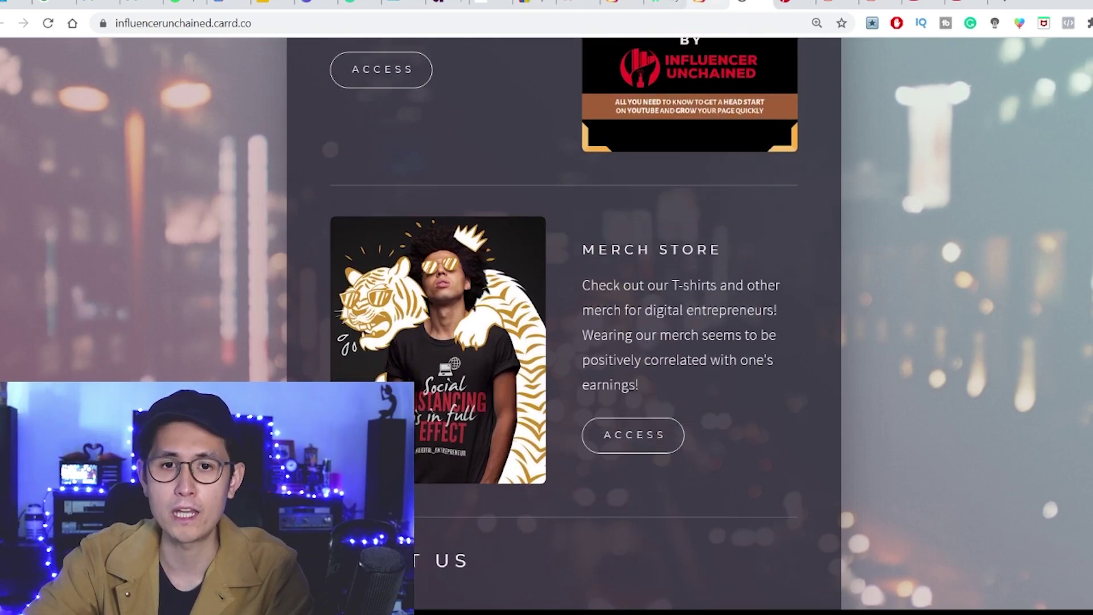
click(708, 5)
key(ctrl+shift+Tab)
key(ctrl+shift+Tab)
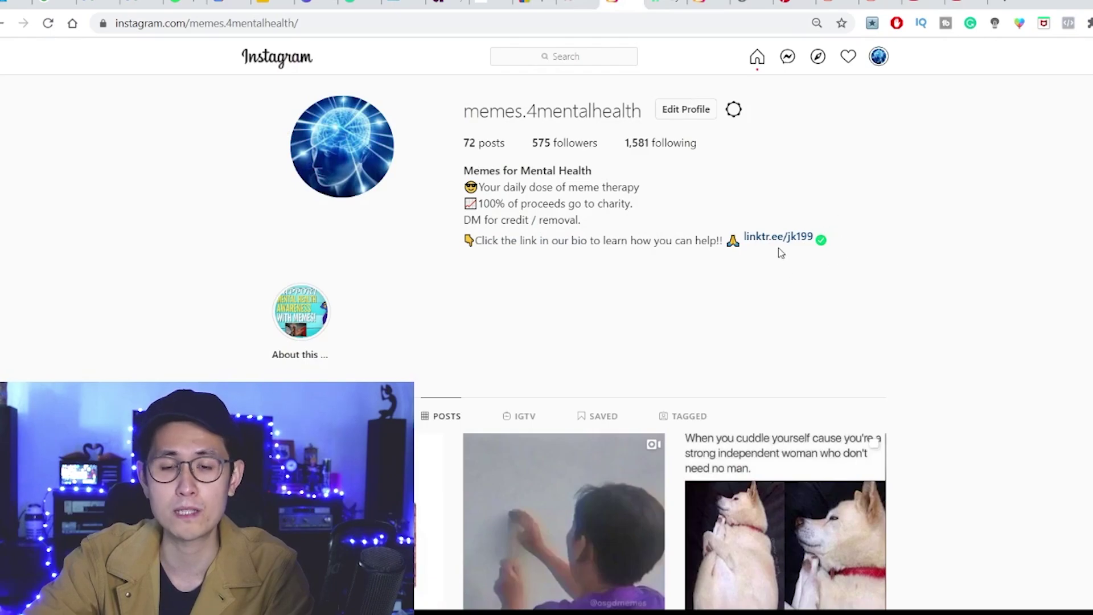
- View the dog meme post and its 'follow us' steps slide, then close it
scroll(765, 239, down, 4)
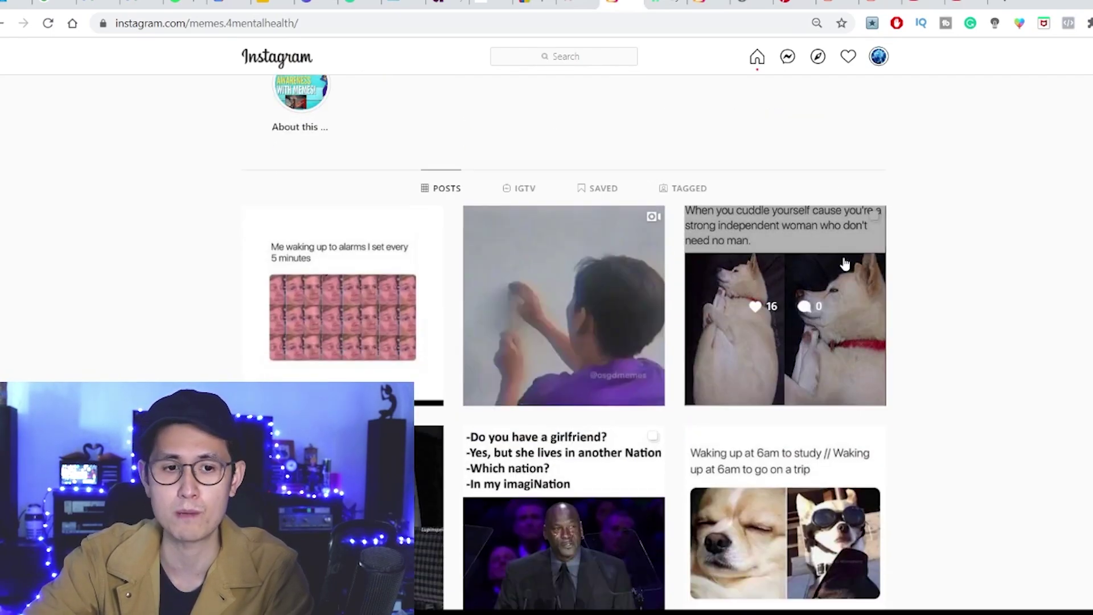
click(794, 268)
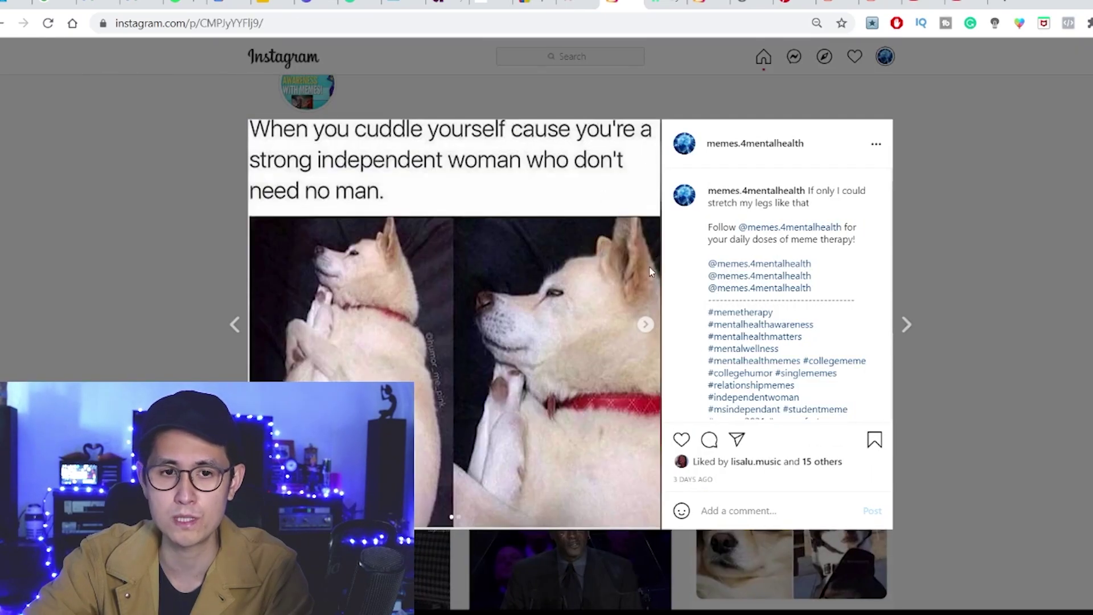
click(647, 325)
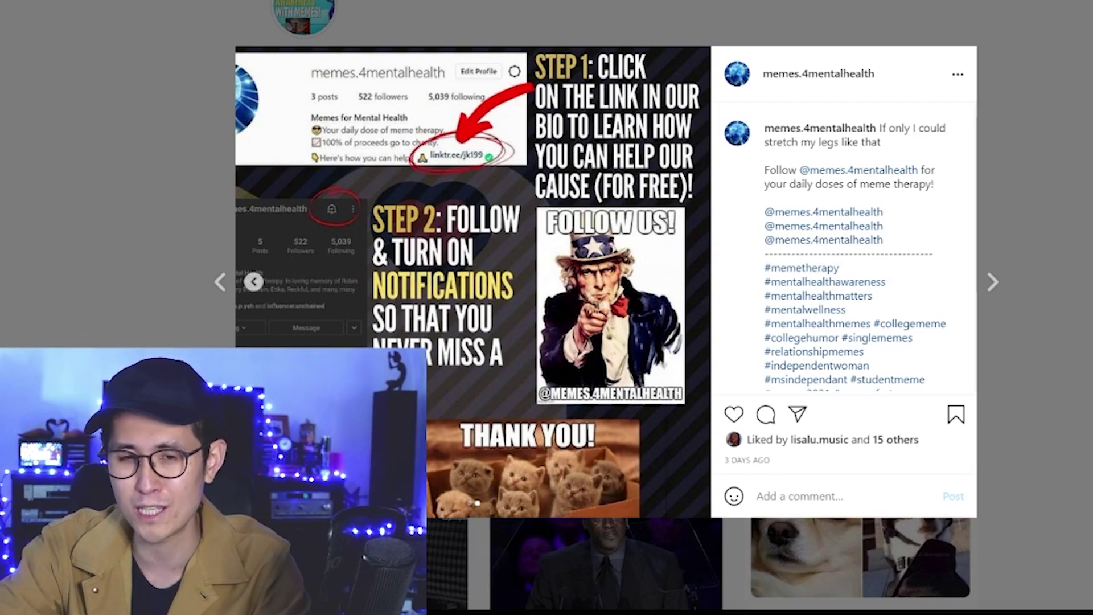
click(1041, 177)
scroll(884, 220, up, 5)
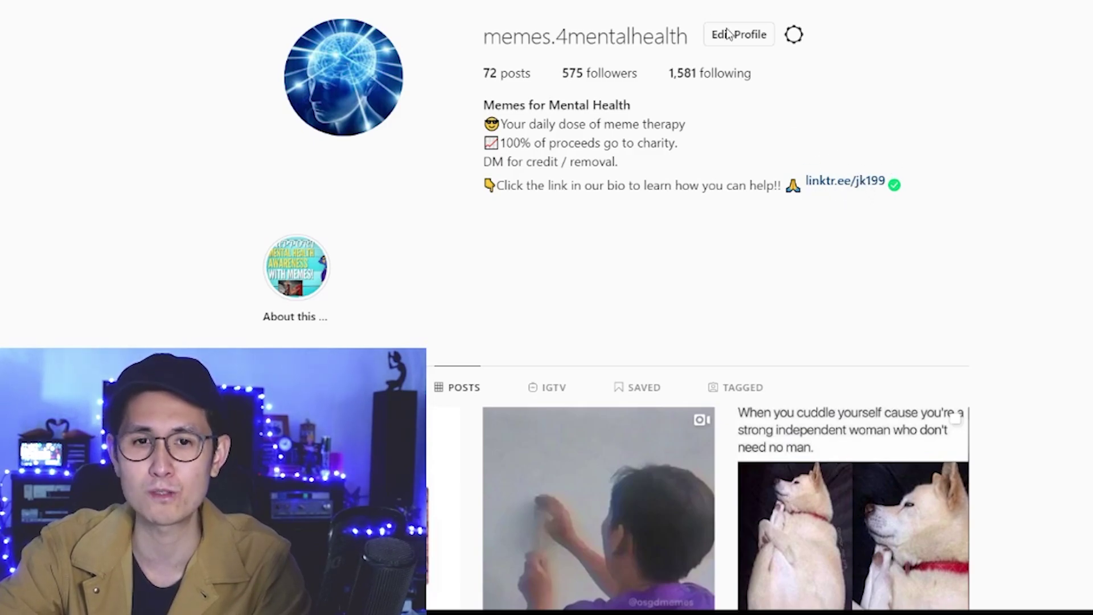
- Follow the bio's Linktree link into the merch store and browse its Featured Products
click(845, 181)
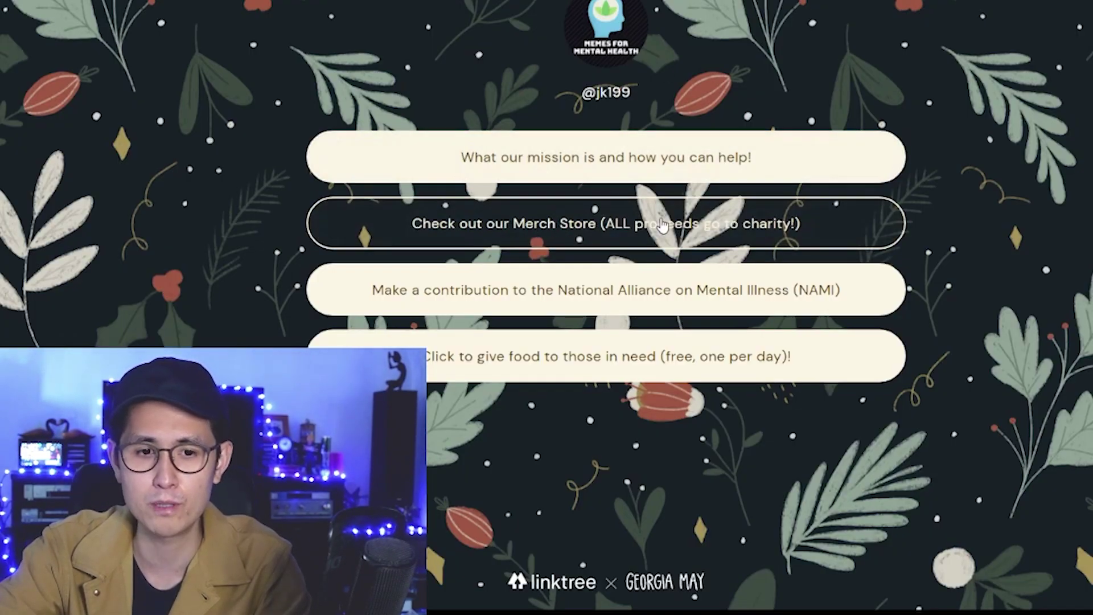
click(643, 251)
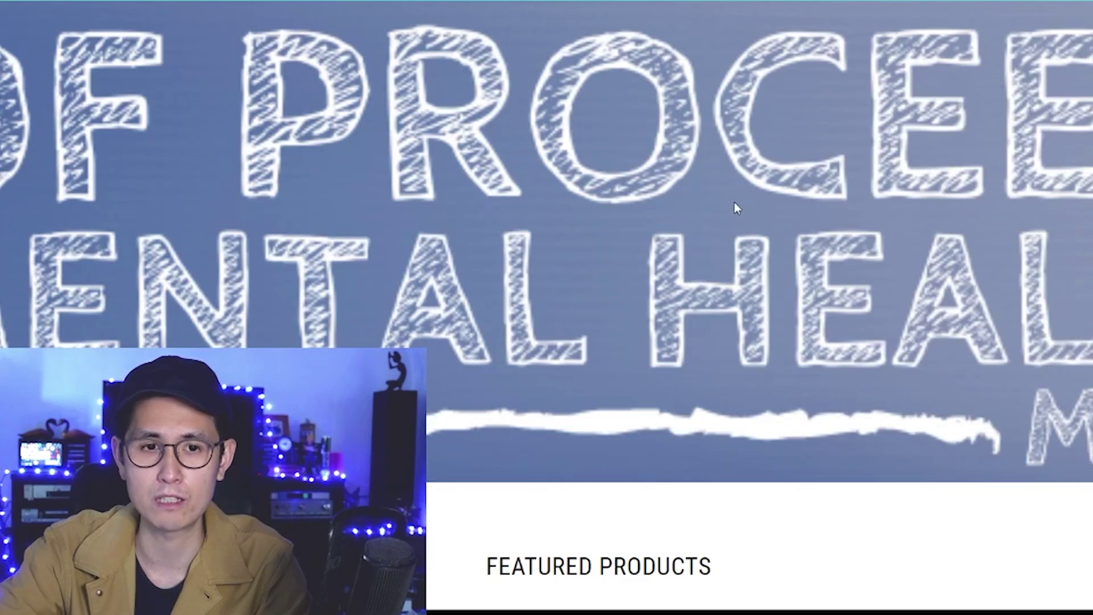
scroll(734, 210, down, 6)
scroll(714, 204, down, 3)
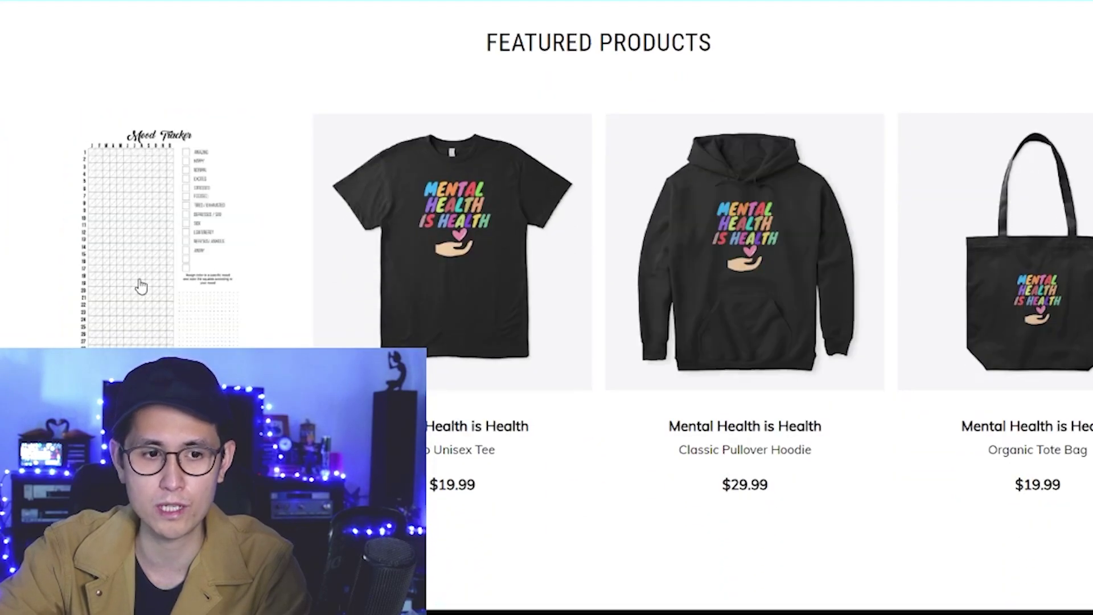
scroll(339, 222, down, 5)
scroll(324, 226, up, 5)
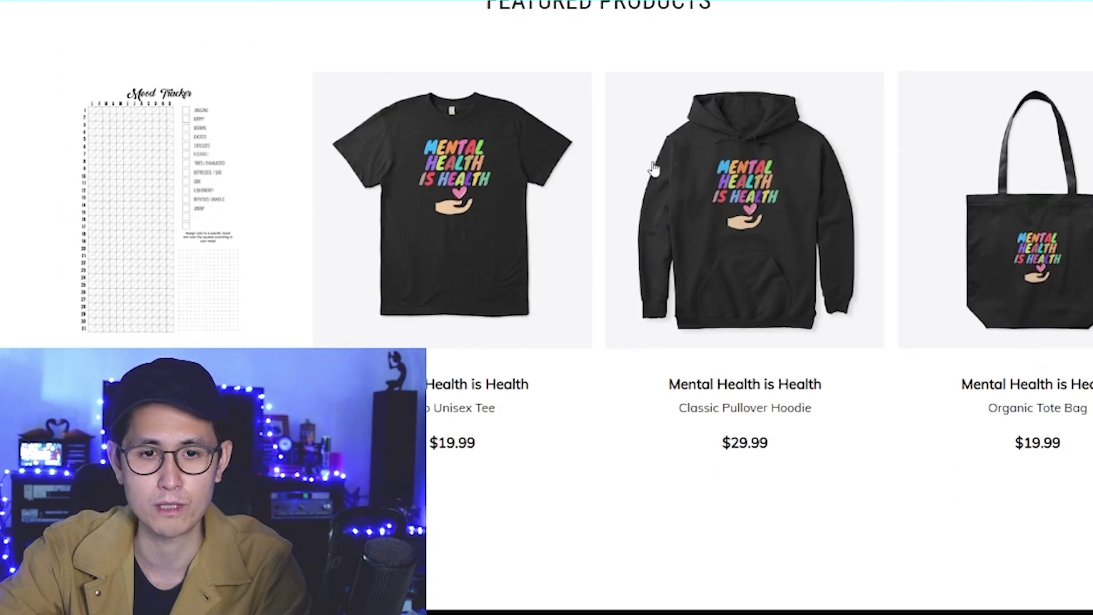
scroll(237, 276, down, 3)
scroll(243, 188, up, 3)
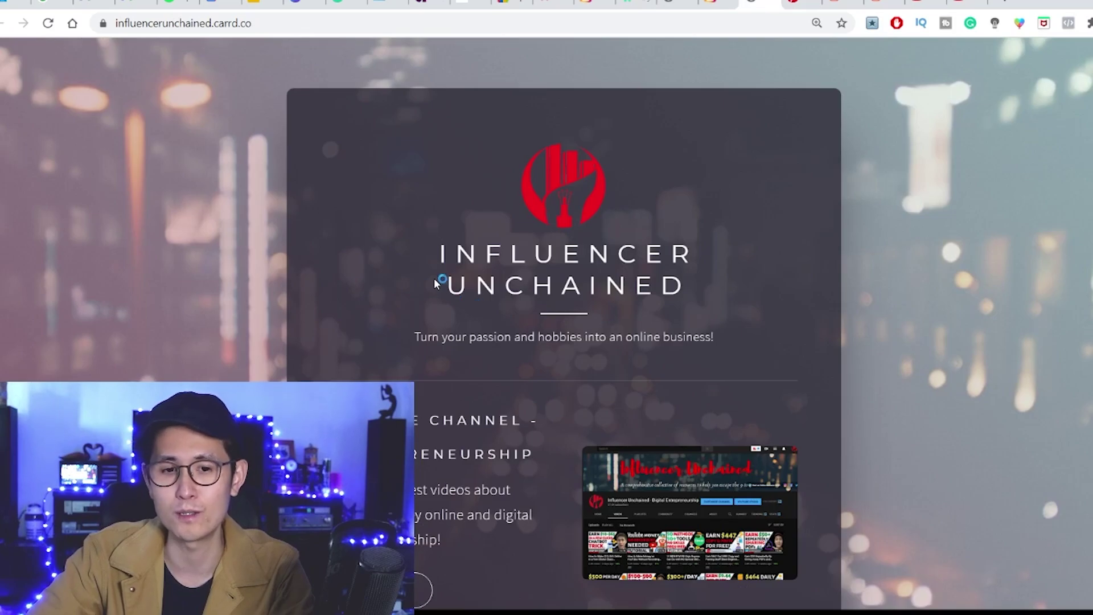
scroll(509, 306, down, 2)
scroll(515, 298, down, 2)
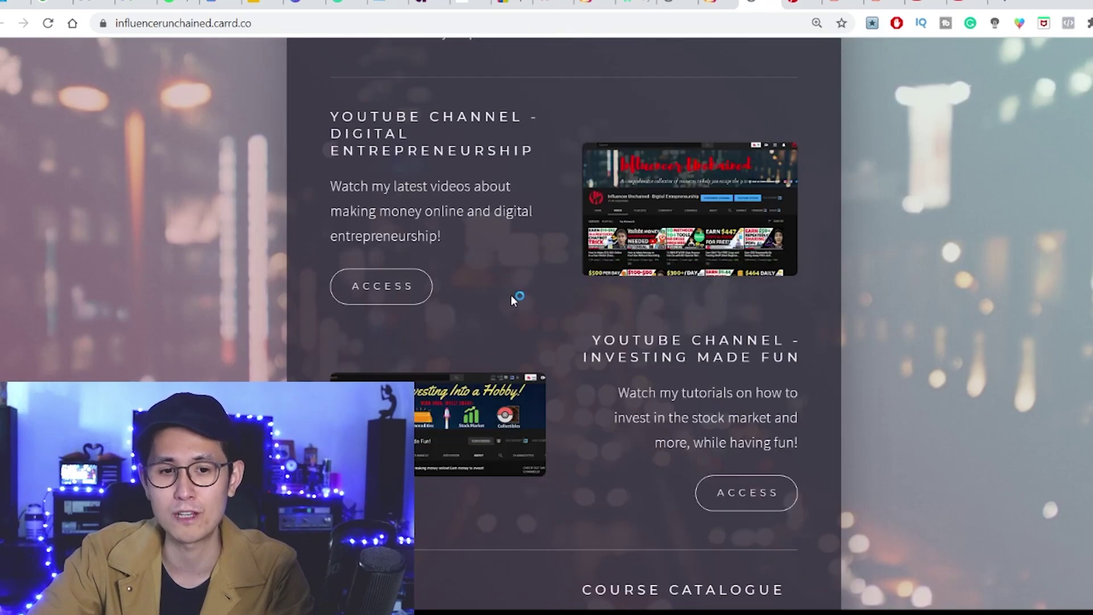
scroll(515, 301, up, 5)
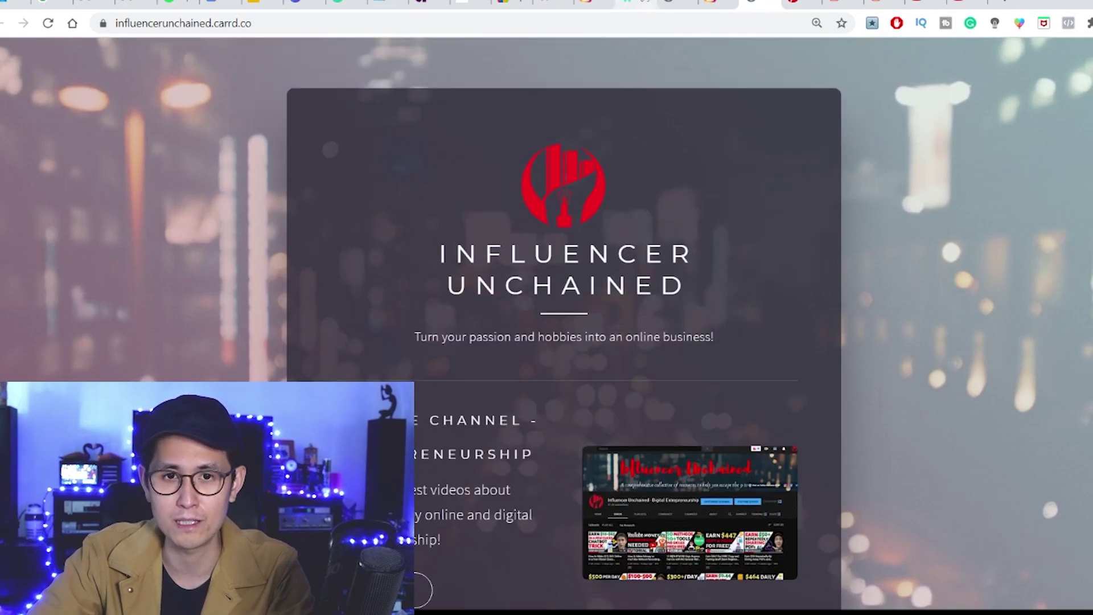
click(635, 5)
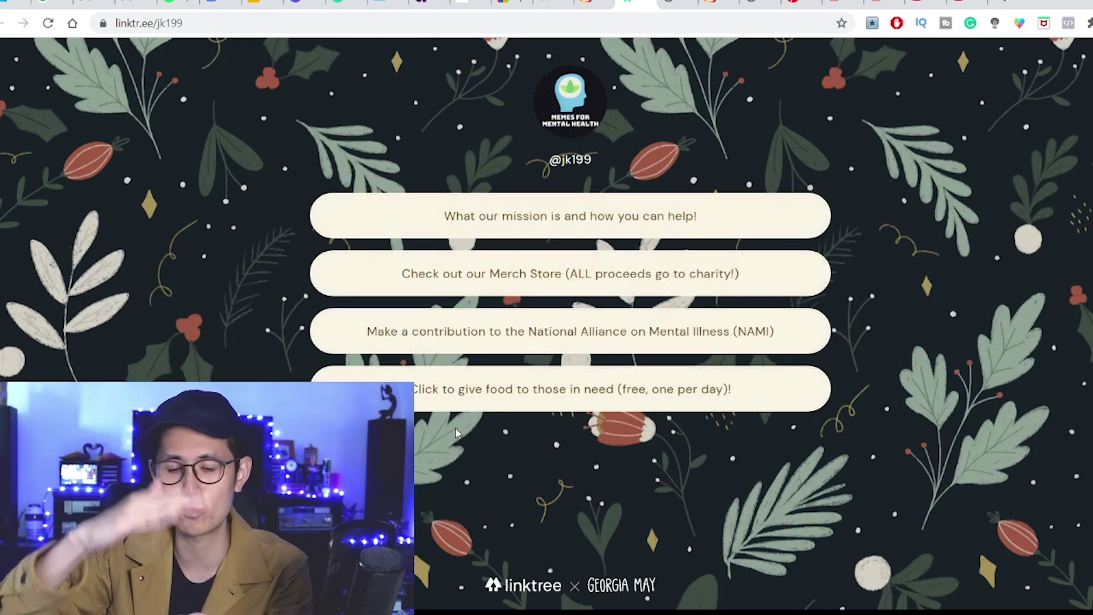
click(450, 371)
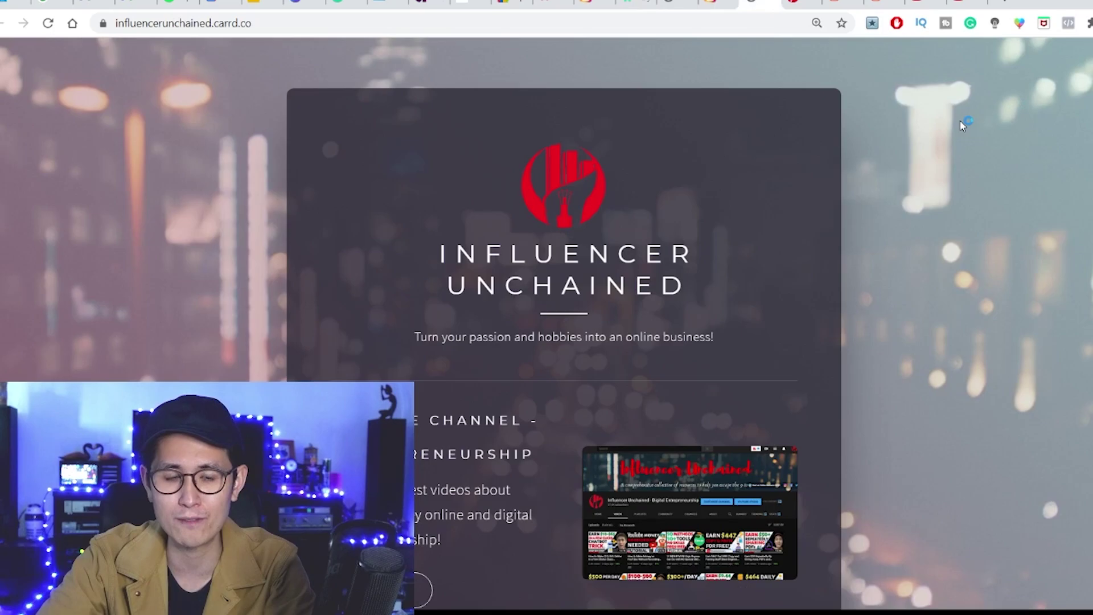
scroll(964, 122, down, 9)
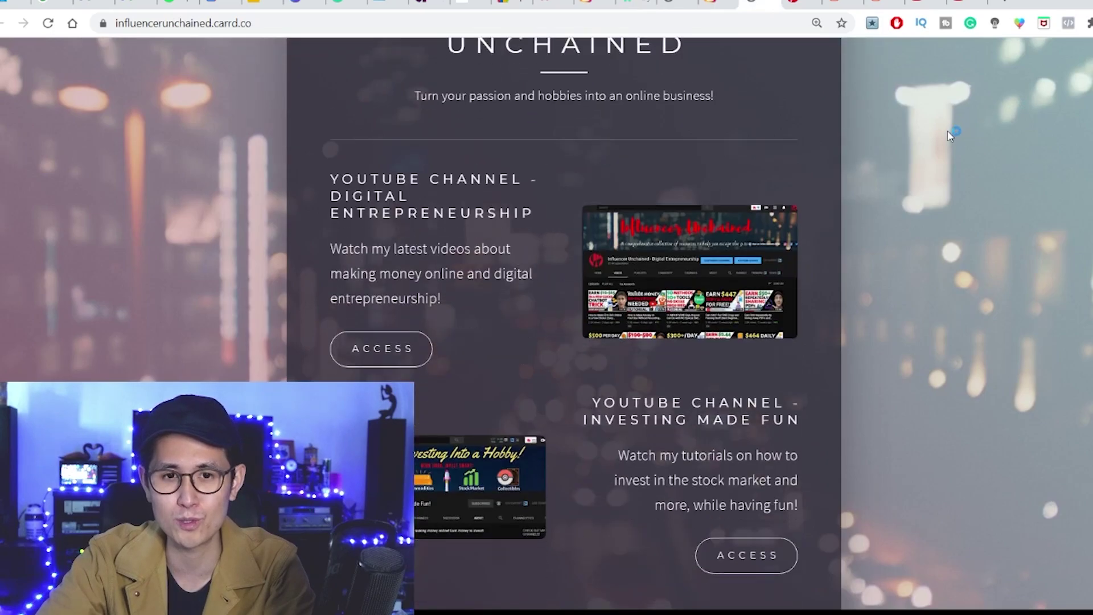
scroll(486, 247, up, 8)
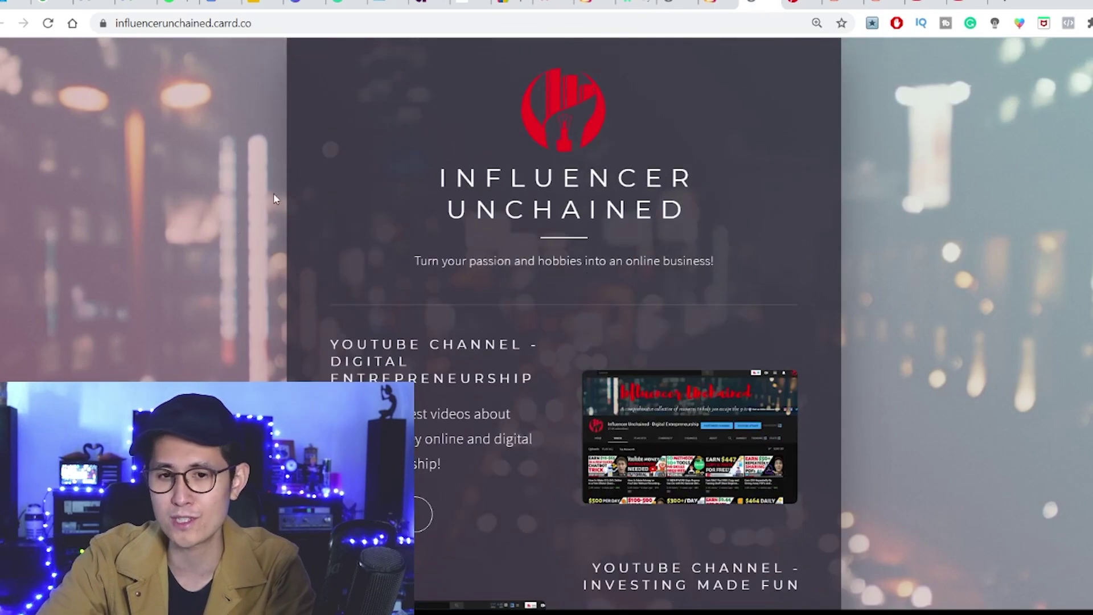
scroll(530, 322, down, 4)
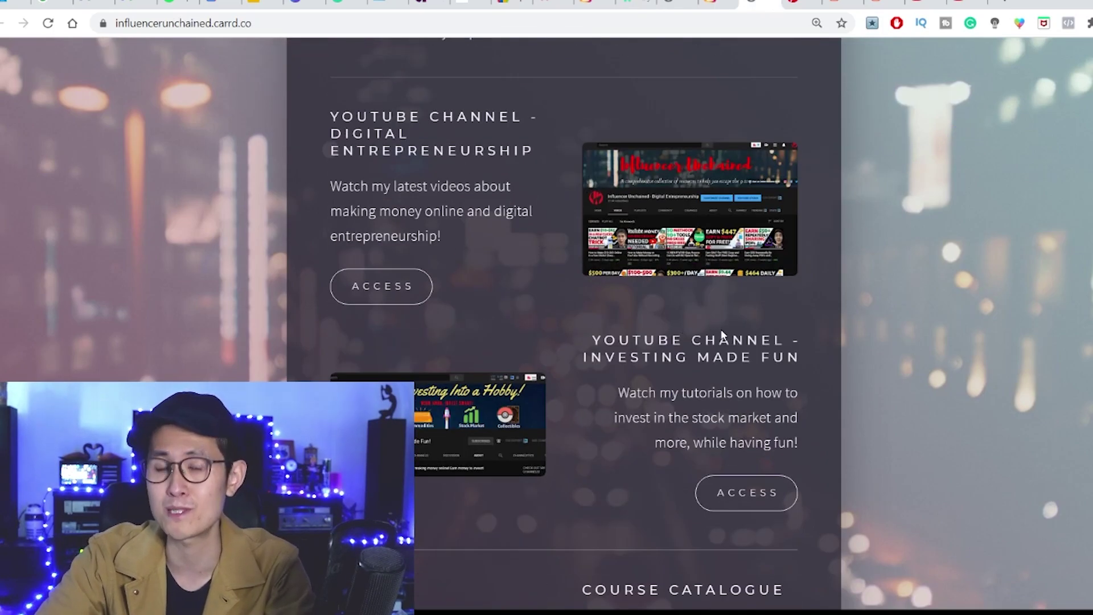
scroll(715, 336, up, 5)
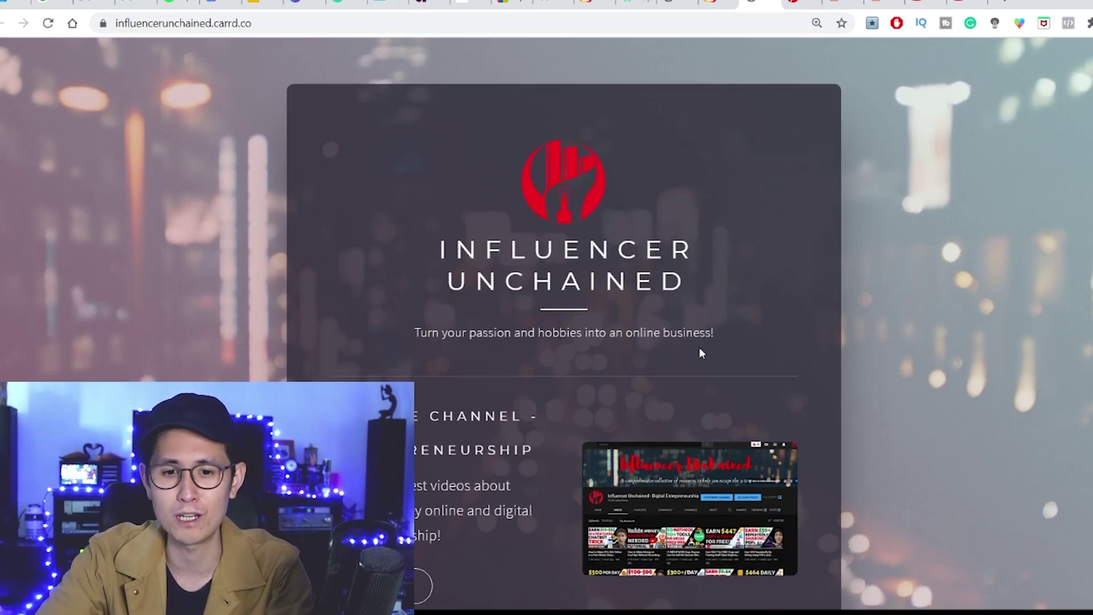
scroll(700, 347, down, 3)
scroll(683, 331, down, 1)
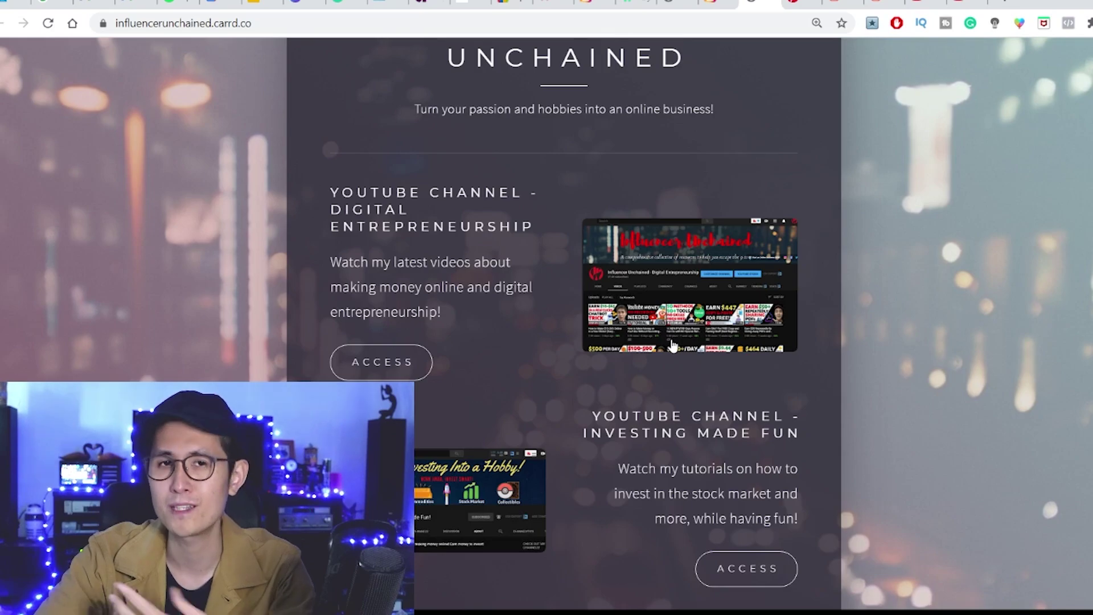
scroll(665, 339, down, 1)
scroll(665, 338, down, 5)
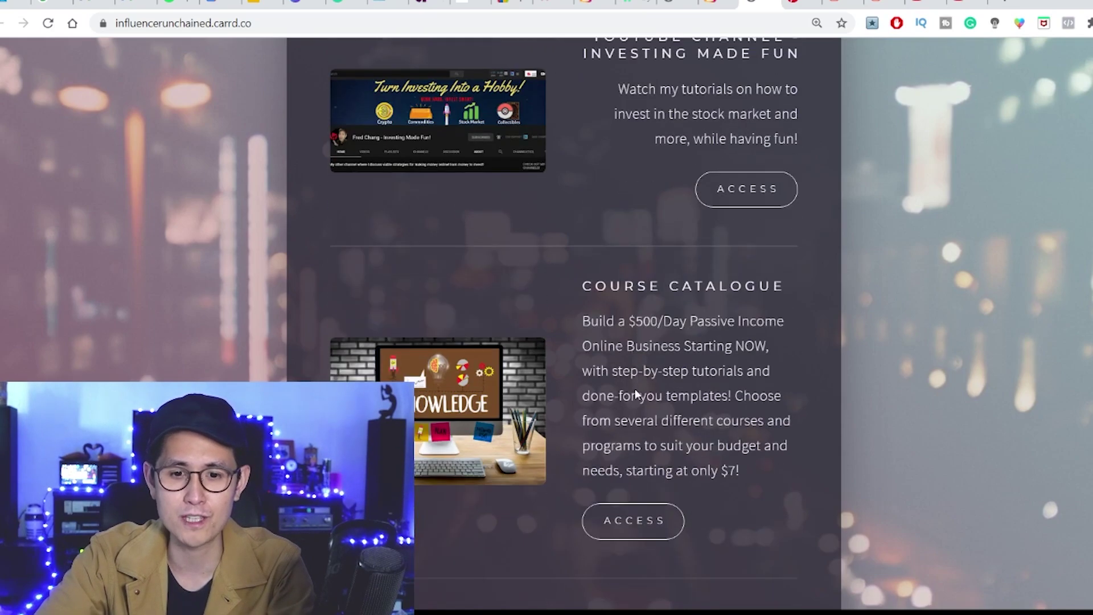
scroll(514, 317, down, 3)
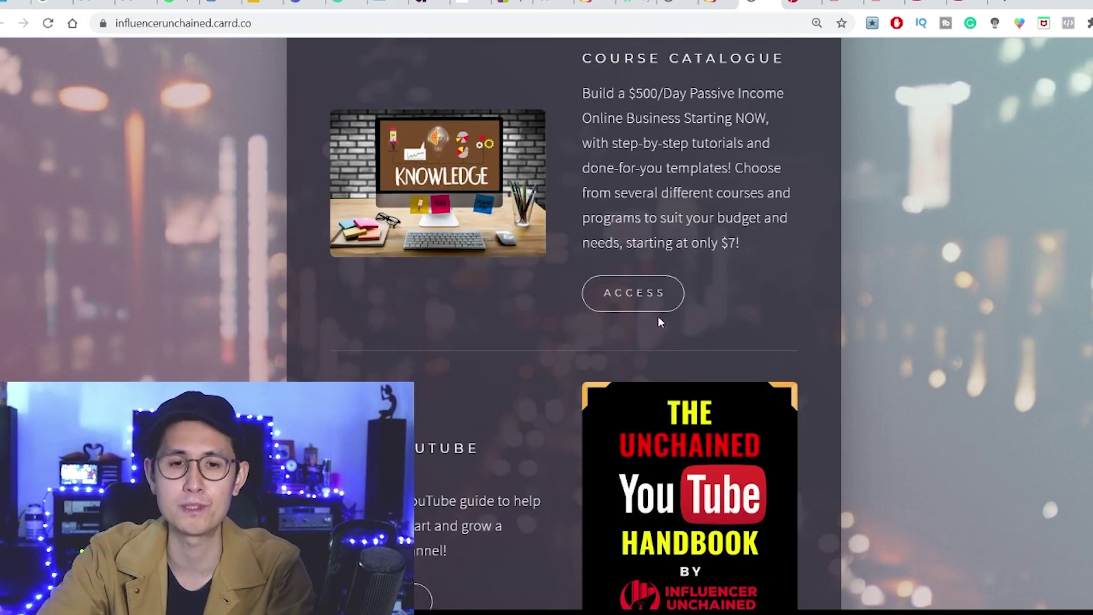
scroll(633, 302, up, 4)
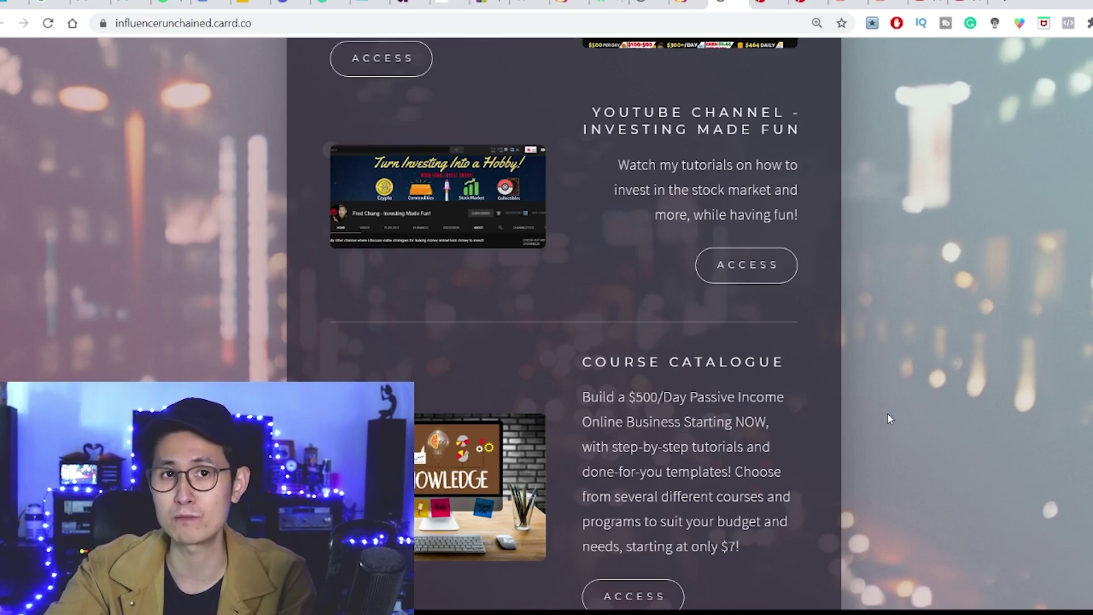
- Browse the Influencer Unchained Pinterest Created pins, then switch to the MoneyPantry profile
click(763, 6)
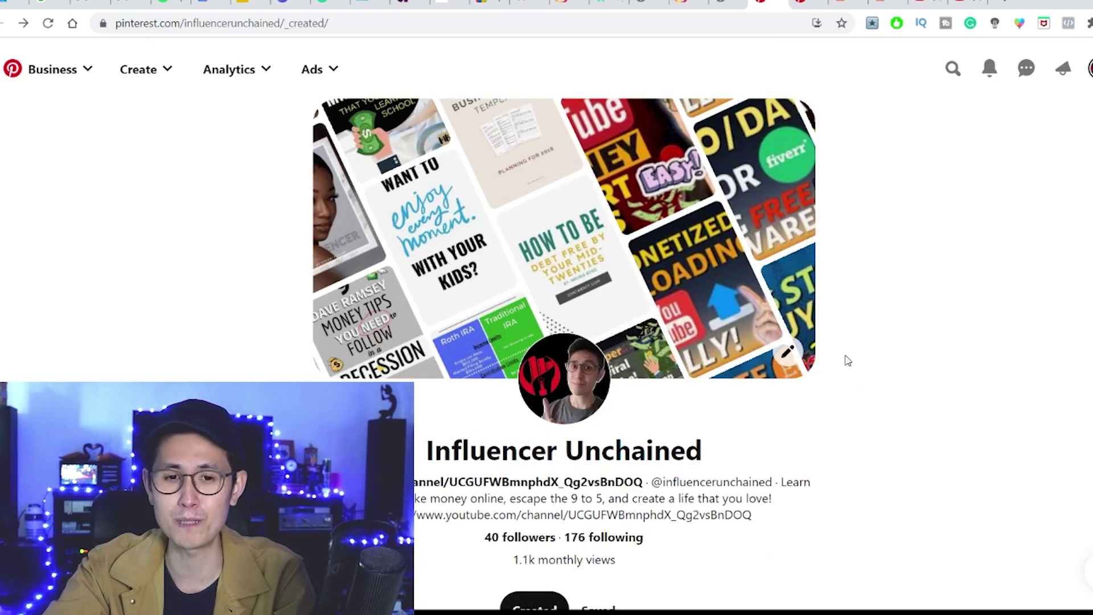
scroll(846, 363, down, 6)
scroll(845, 363, down, 1)
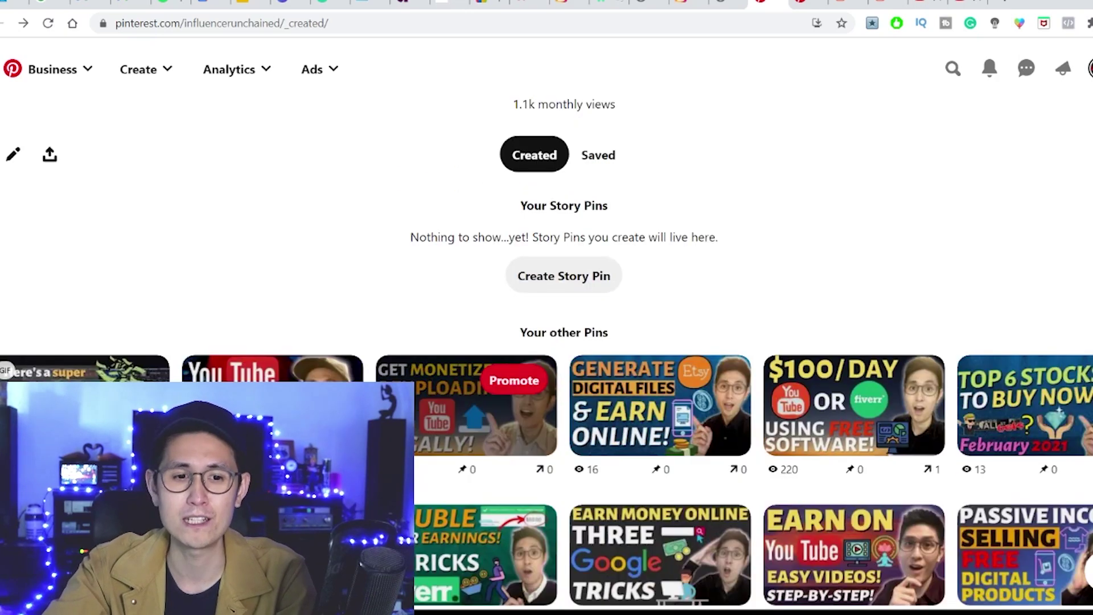
scroll(274, 313, down, 2)
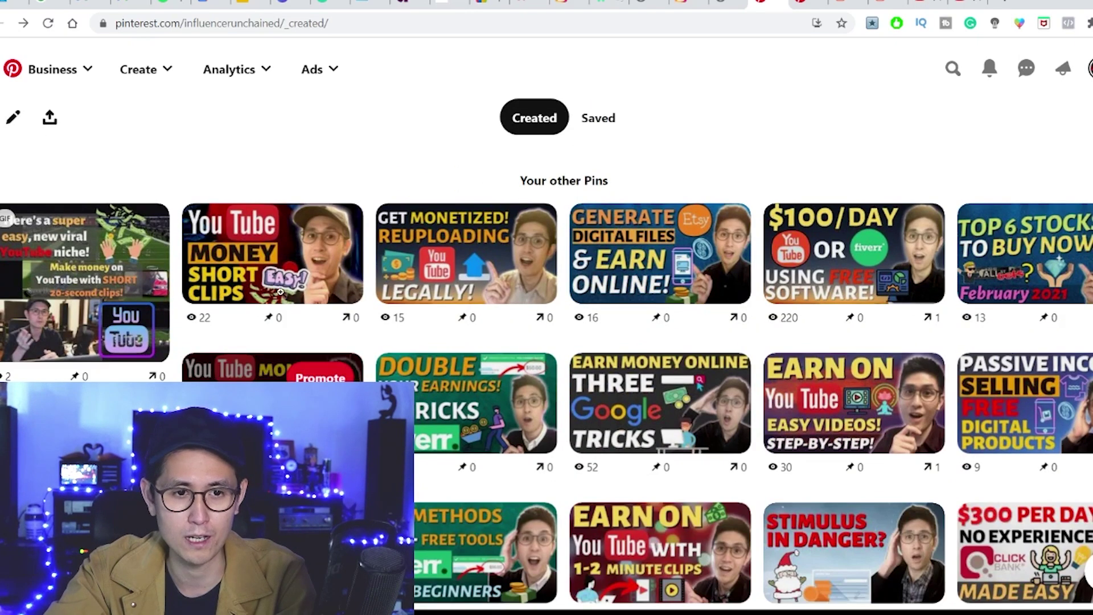
mouse_move(281, 274)
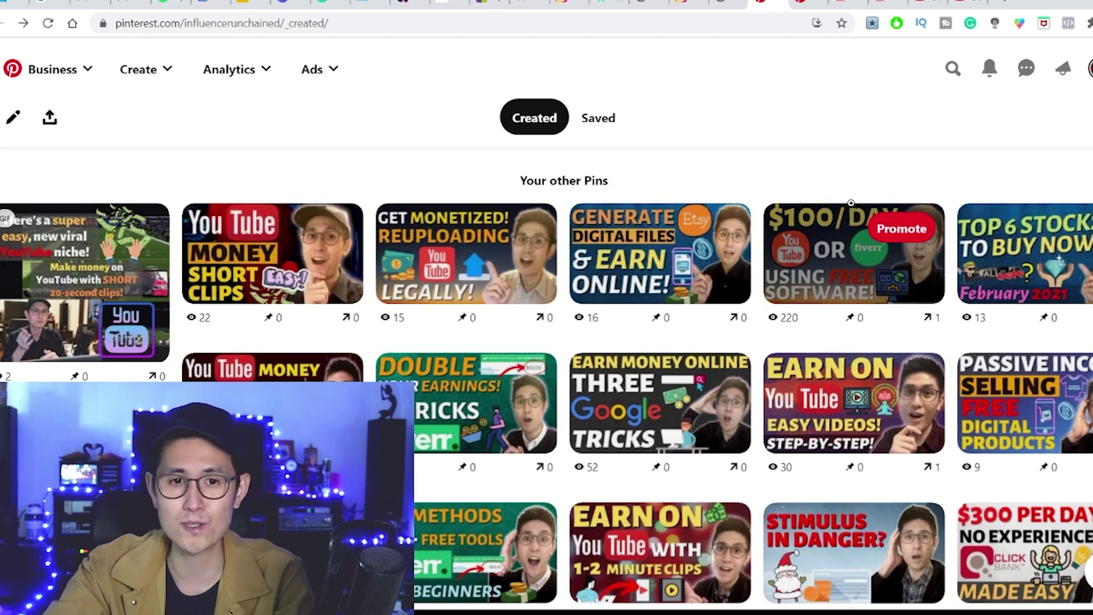
scroll(850, 202, up, 4)
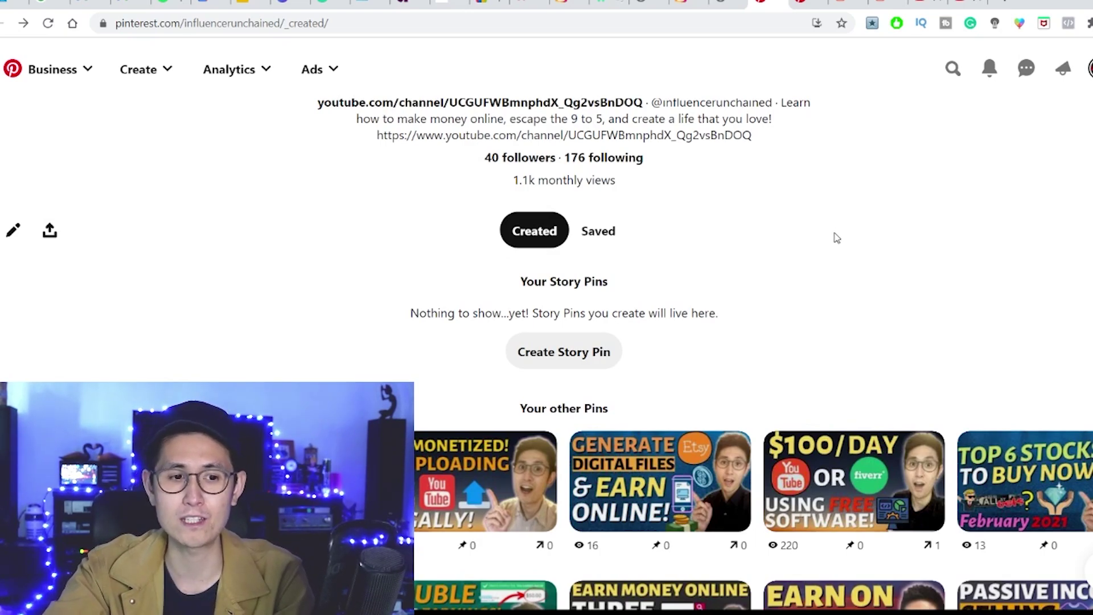
scroll(836, 237, down, 3)
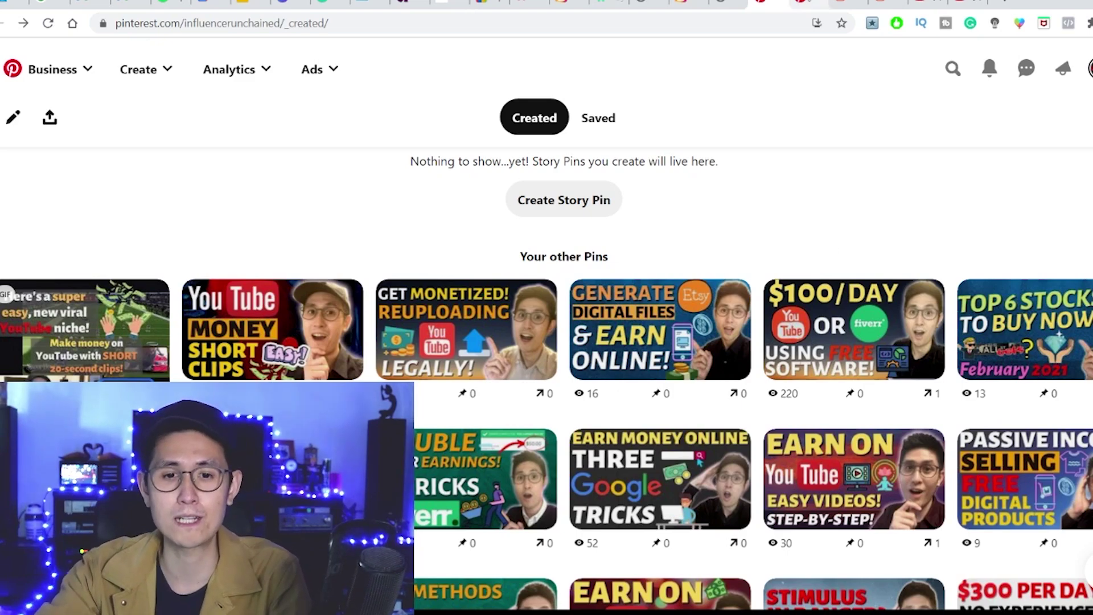
scroll(862, 192, up, 3)
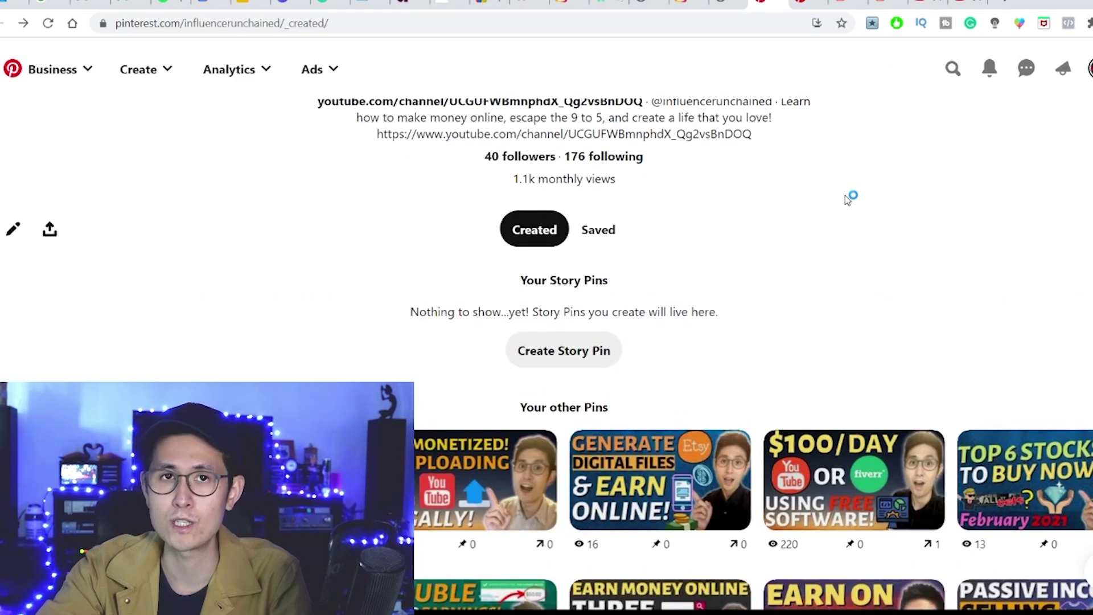
scroll(844, 195, down, 1)
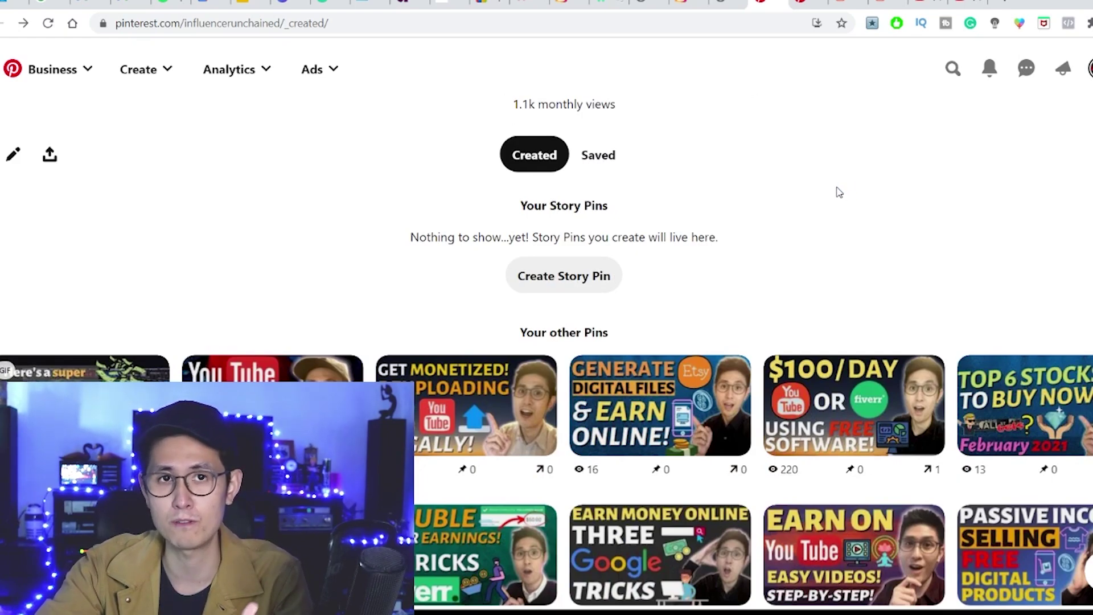
scroll(836, 185, down, 1)
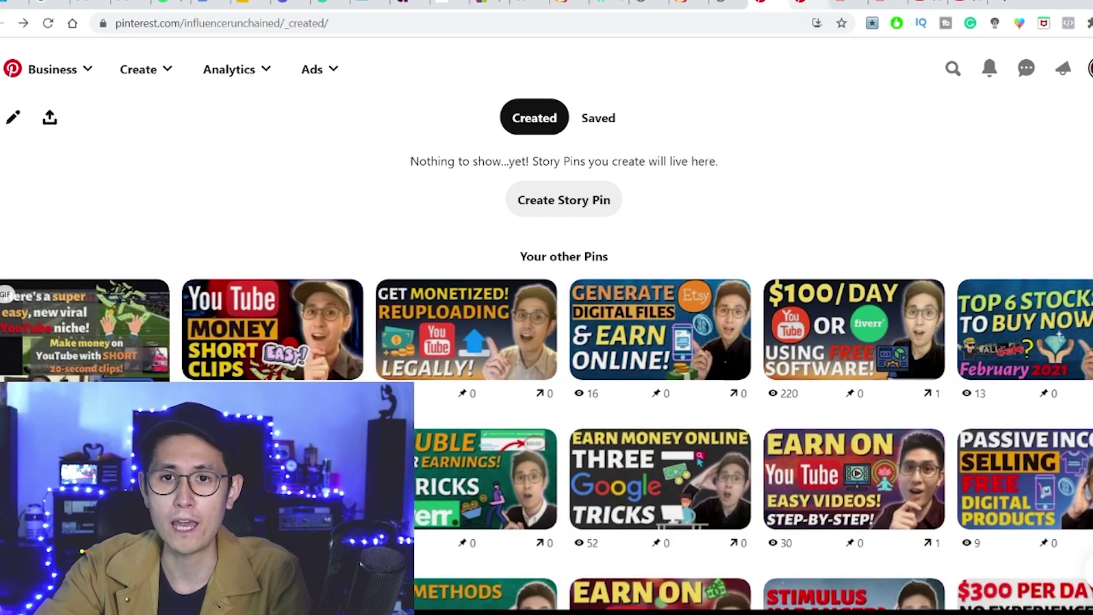
key(ctrl+Tab)
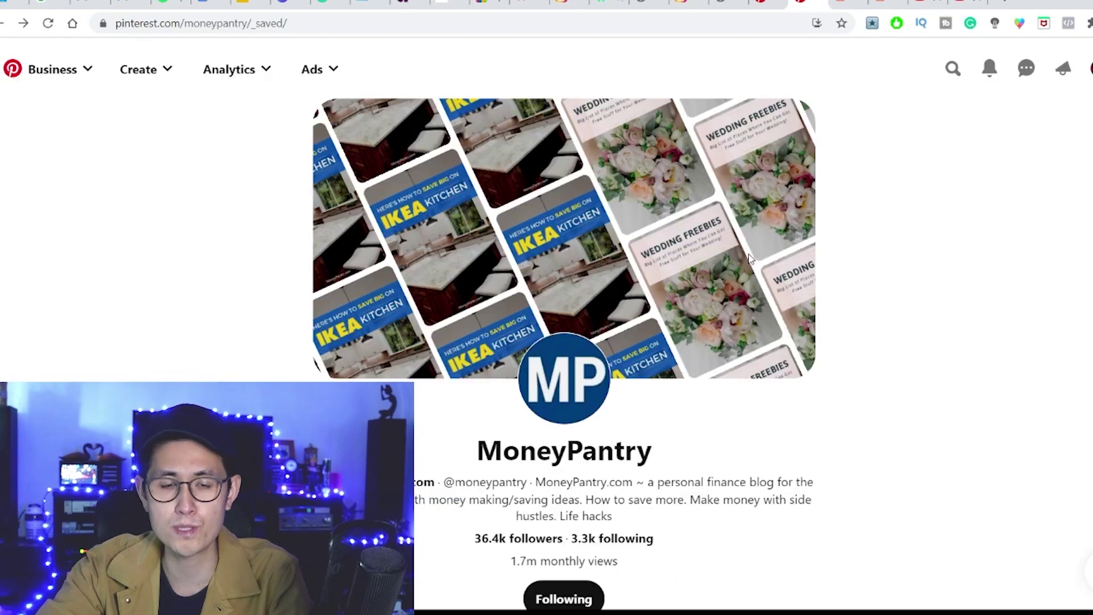
scroll(815, 239, down, 1)
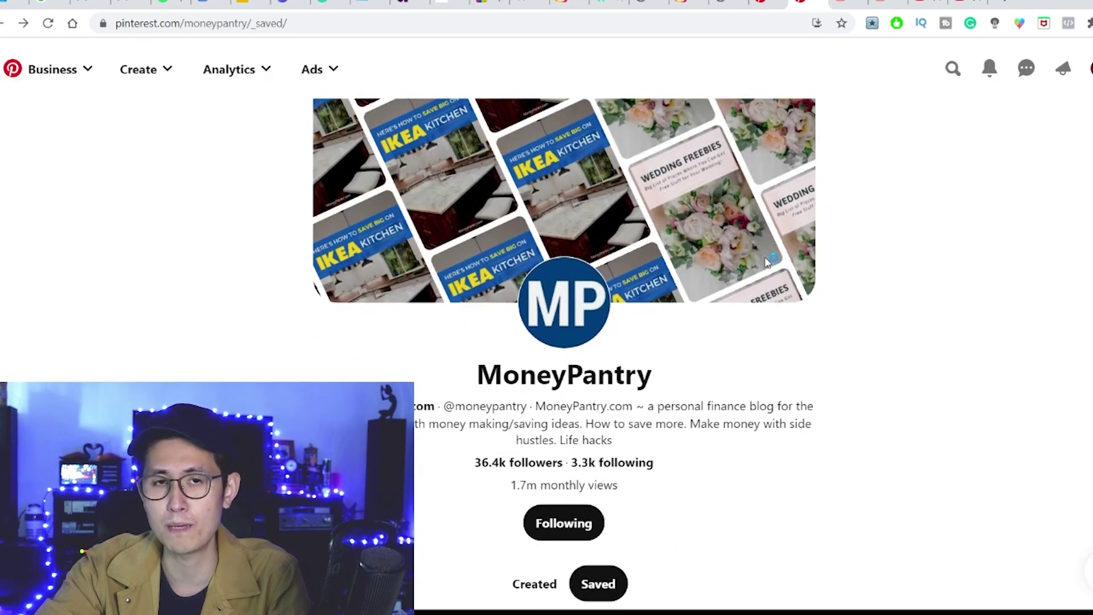
scroll(494, 314, down, 3)
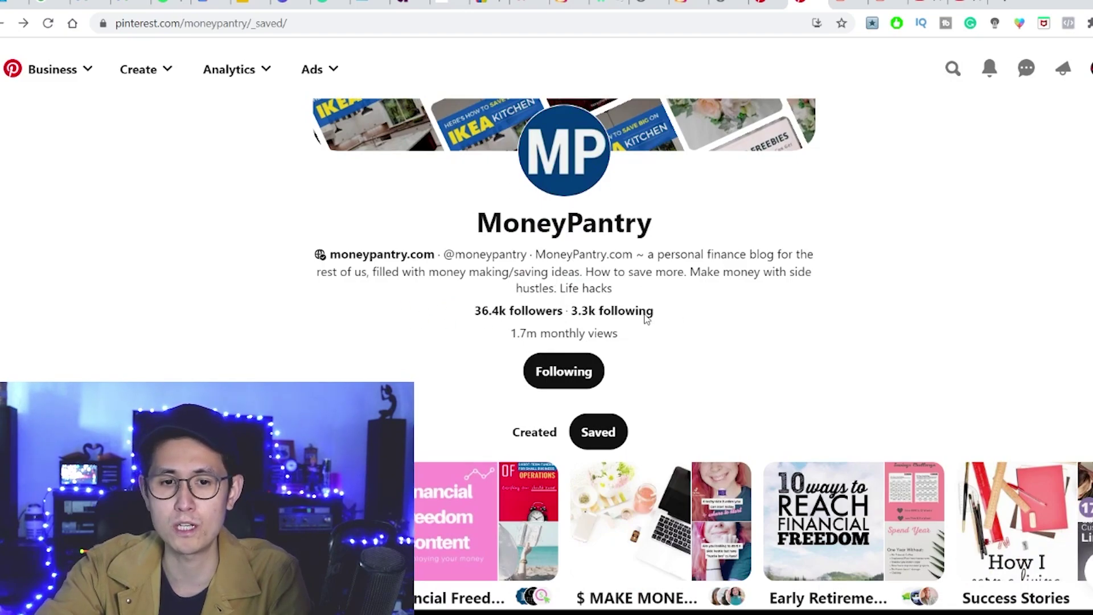
scroll(246, 321, down, 3)
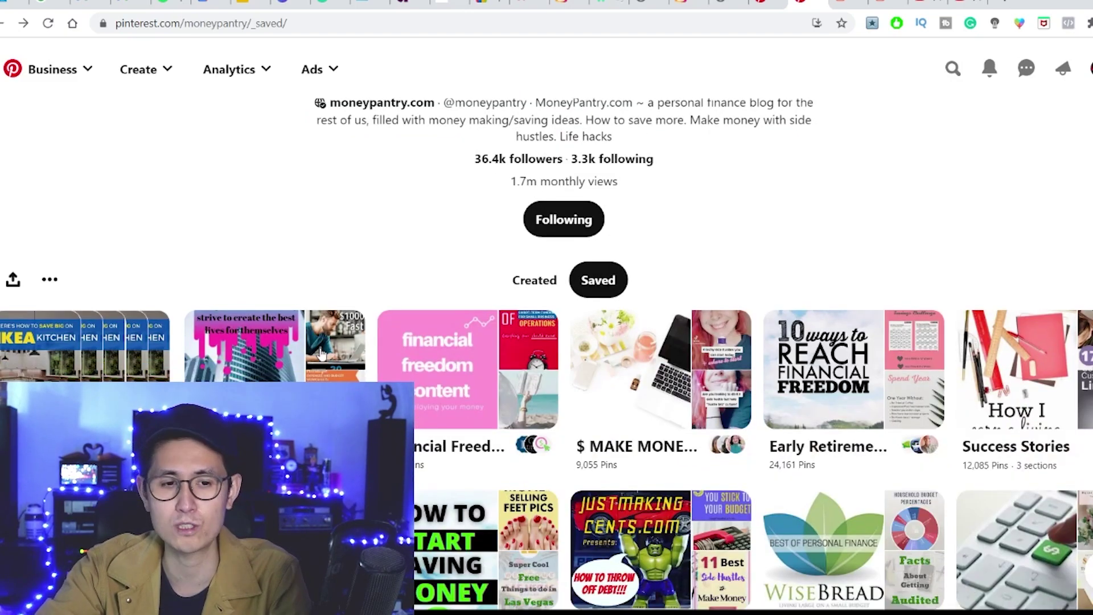
scroll(657, 322, up, 4)
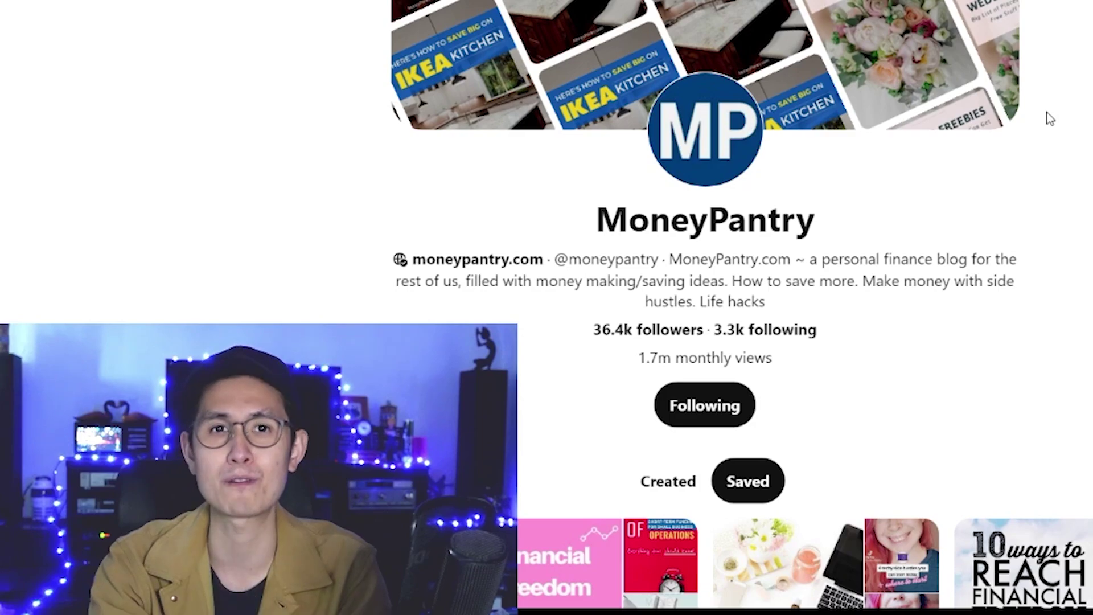
- Scroll the Instagram profile down through its highlights and posts
scroll(1036, 124, down, 2)
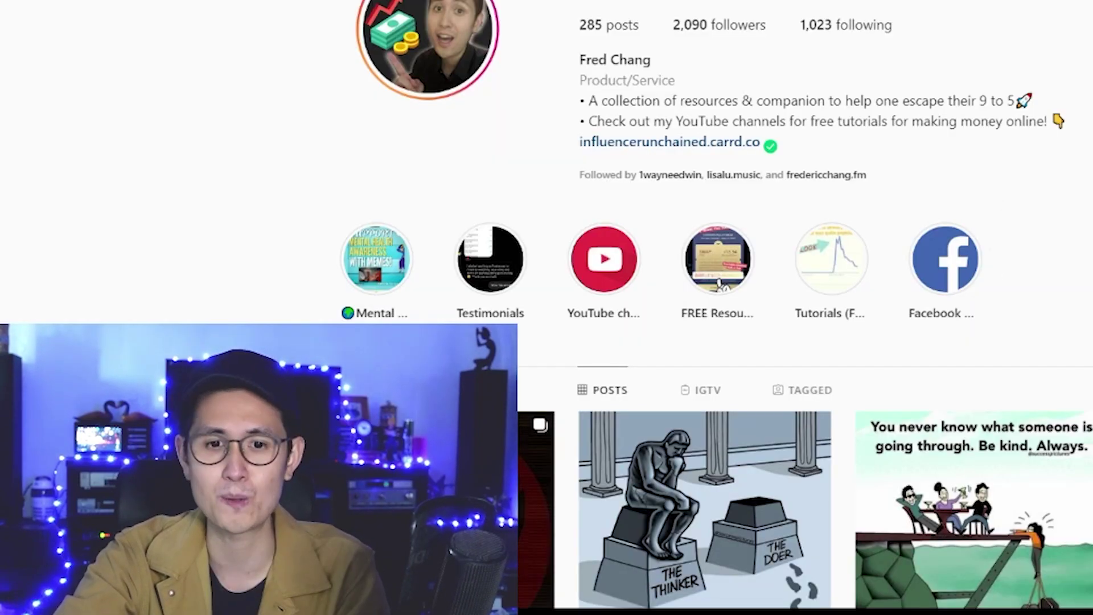
scroll(697, 308, down, 3)
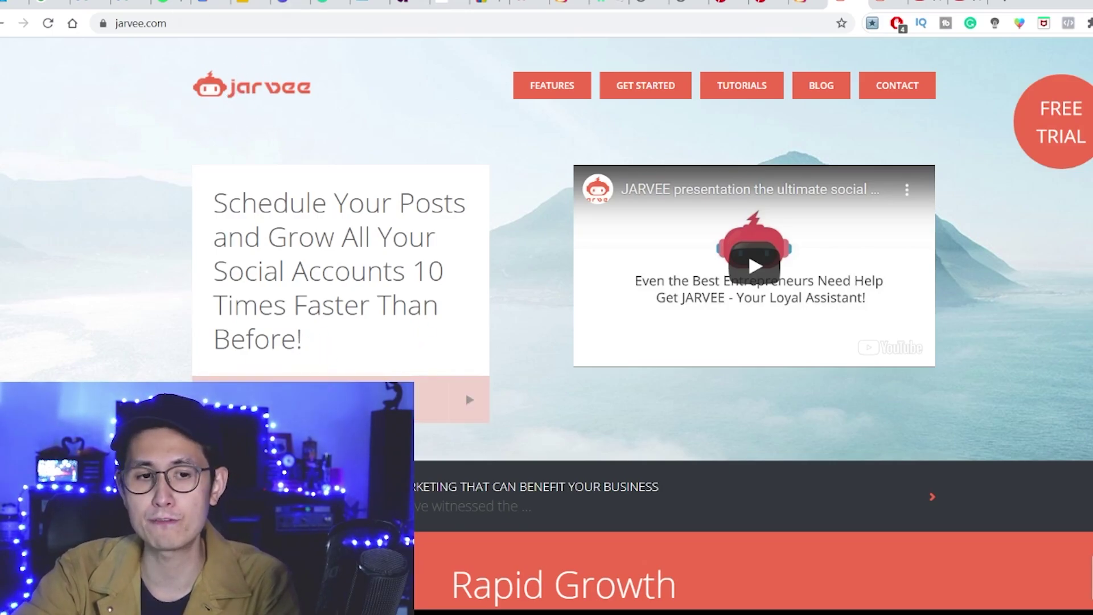
- Scroll jarvee.com down to its description of Windows-based automation software and VPS use
scroll(330, 342, down, 1)
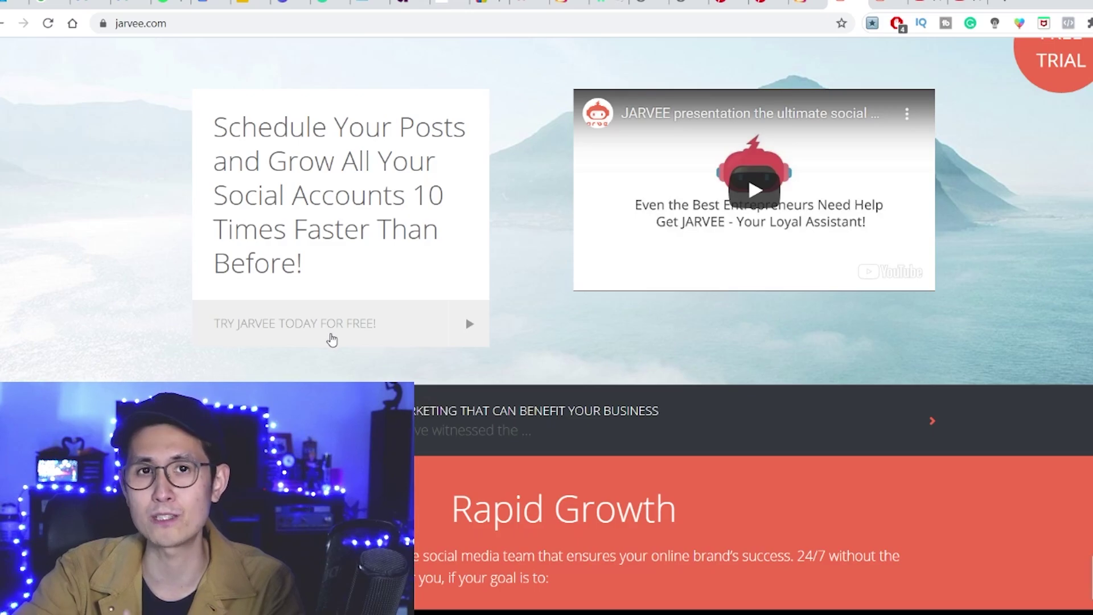
scroll(585, 288, down, 3)
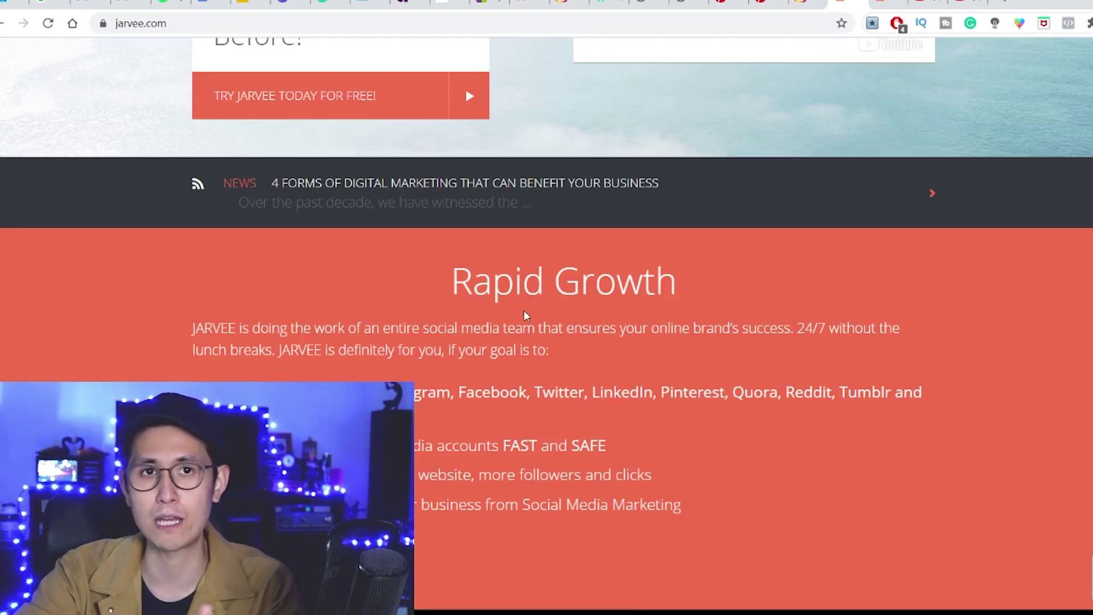
scroll(524, 317, down, 2)
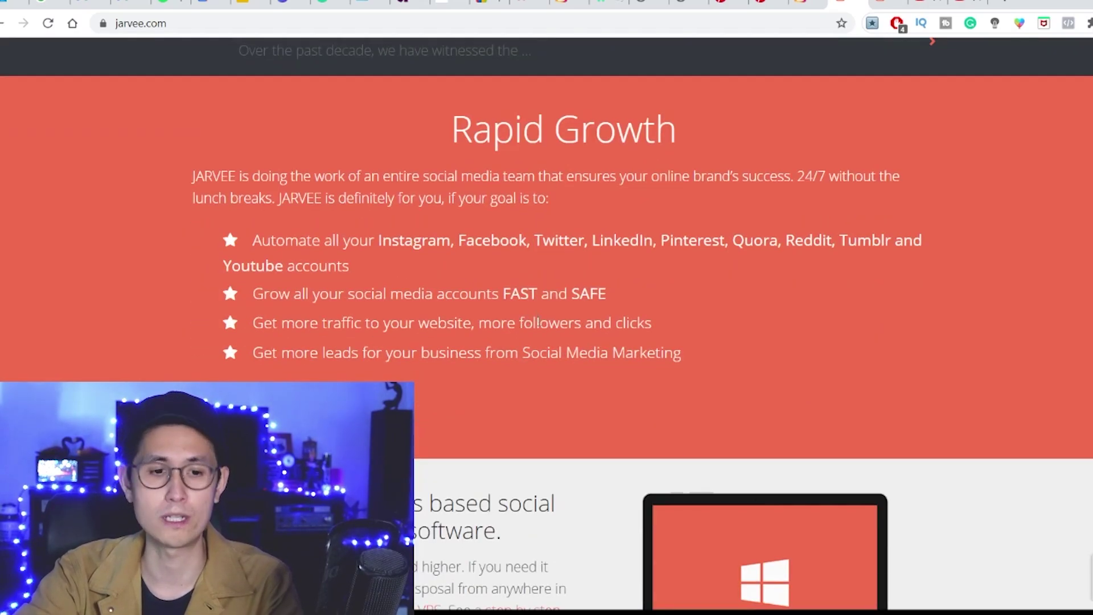
scroll(524, 318, down, 2)
scroll(534, 317, down, 1)
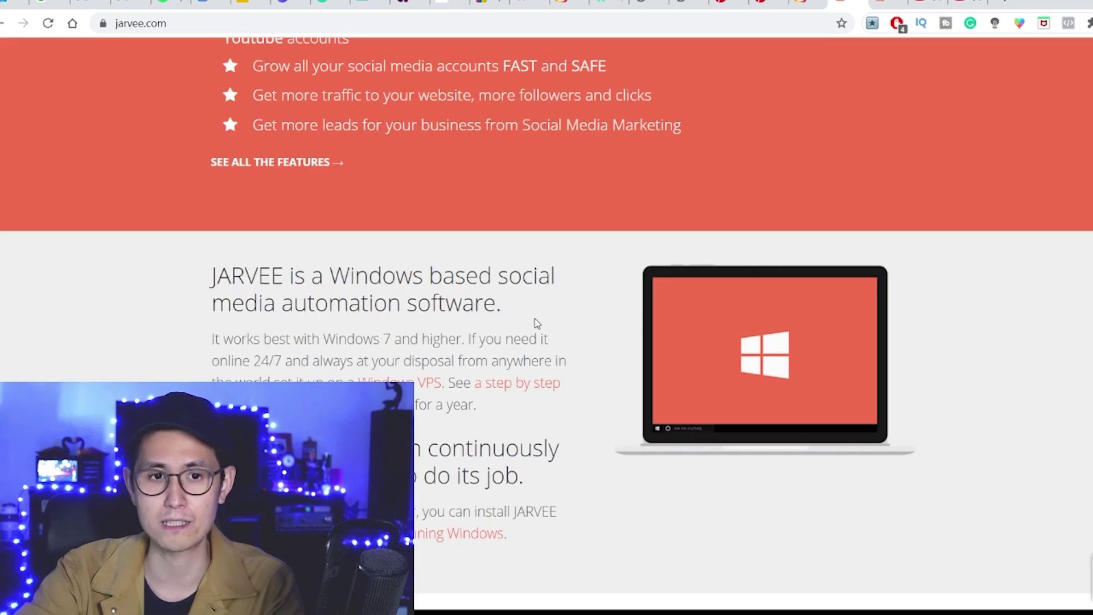
scroll(543, 354, down, 1)
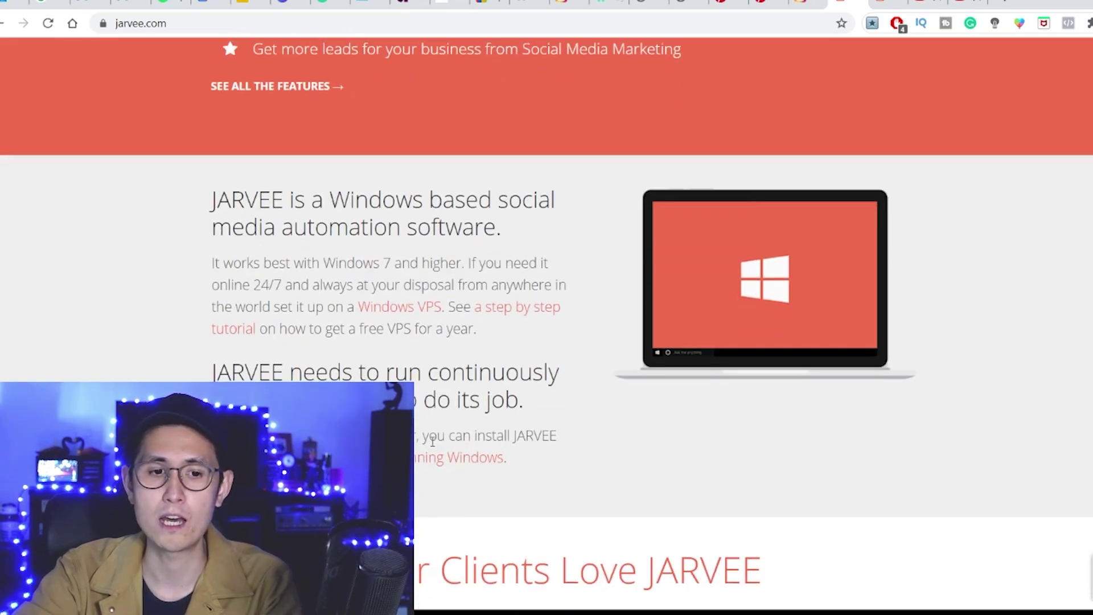
scroll(546, 456, down, 1)
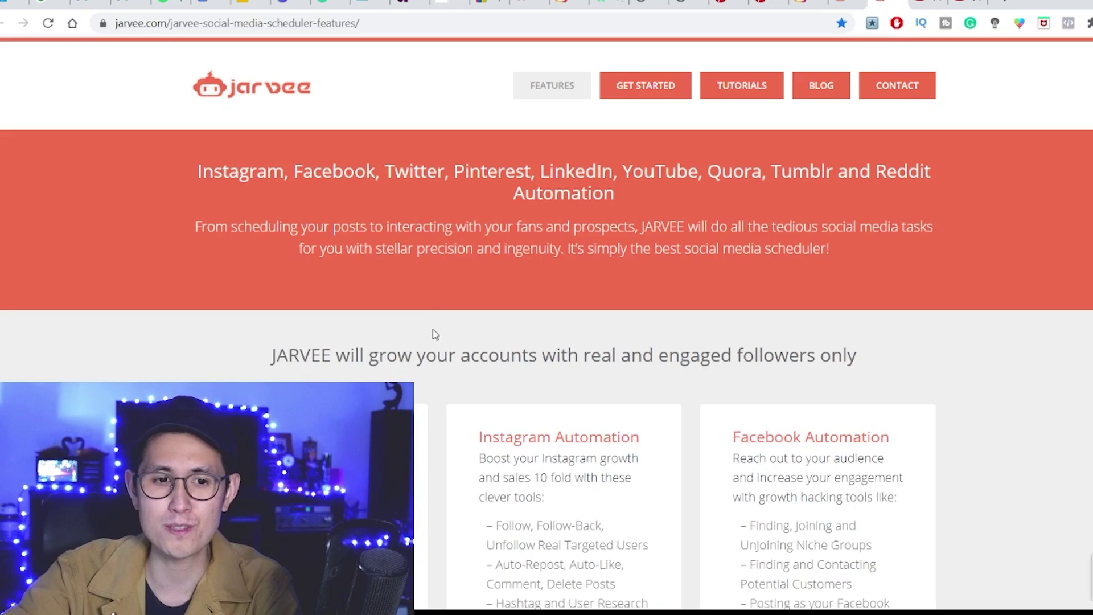
scroll(434, 336, down, 2)
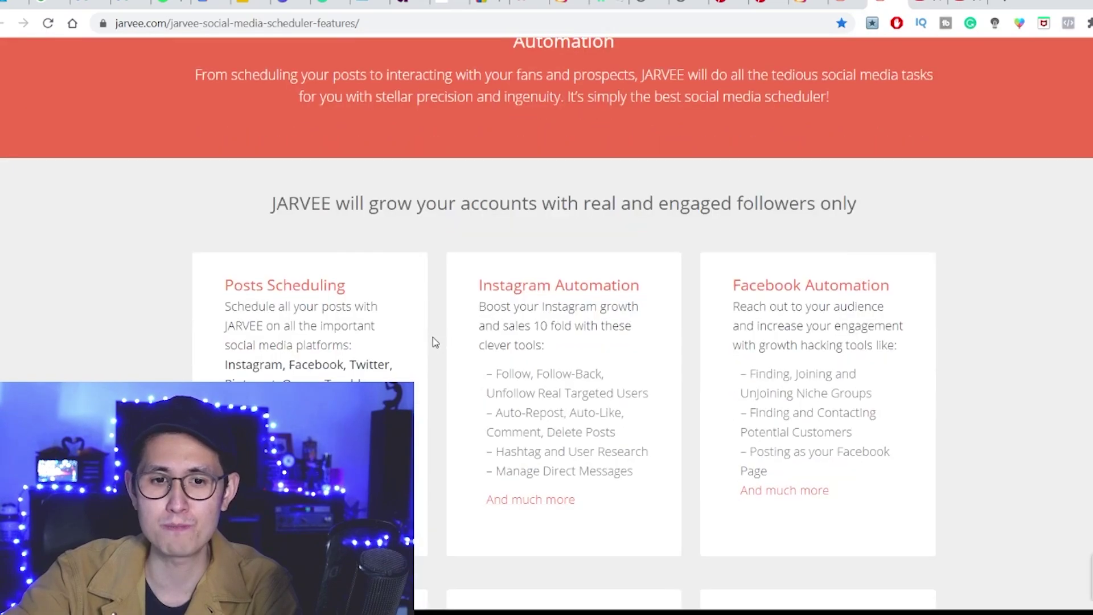
scroll(435, 336, up, 2)
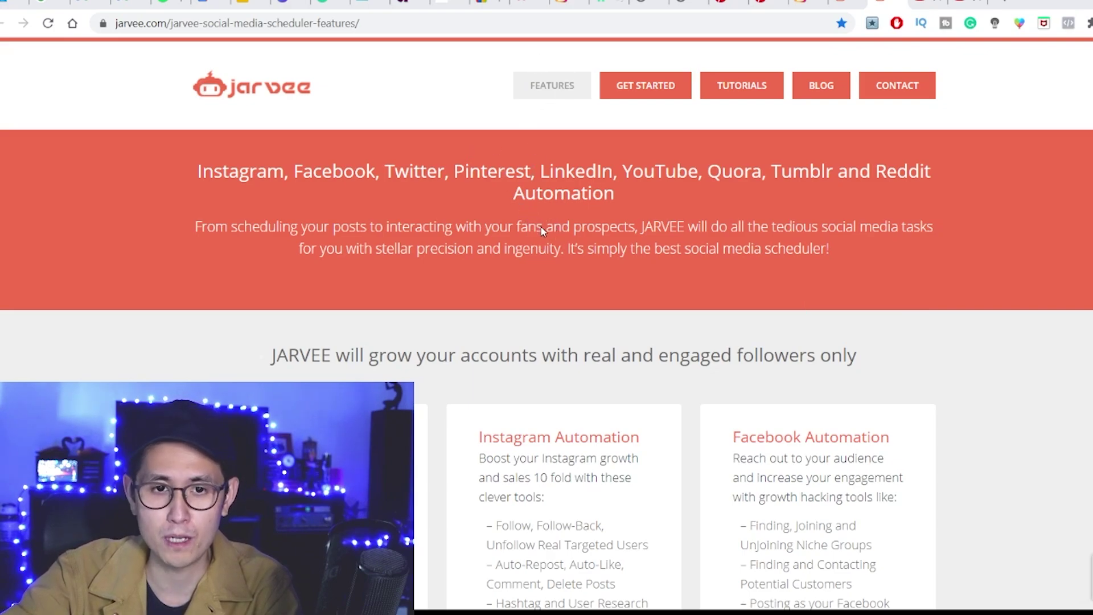
scroll(787, 295, down, 7)
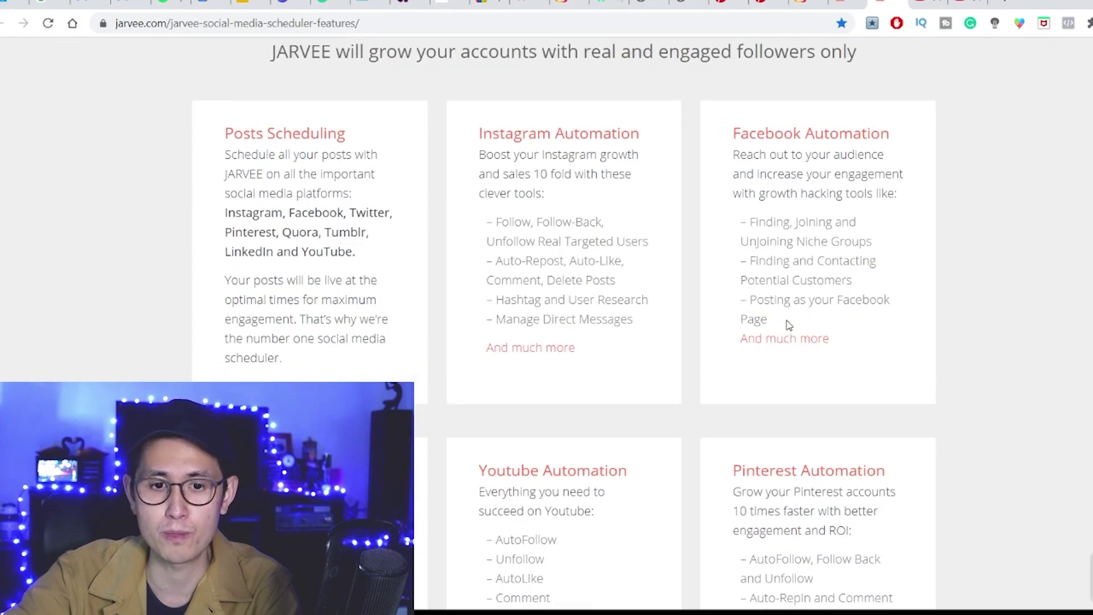
scroll(778, 341, down, 1)
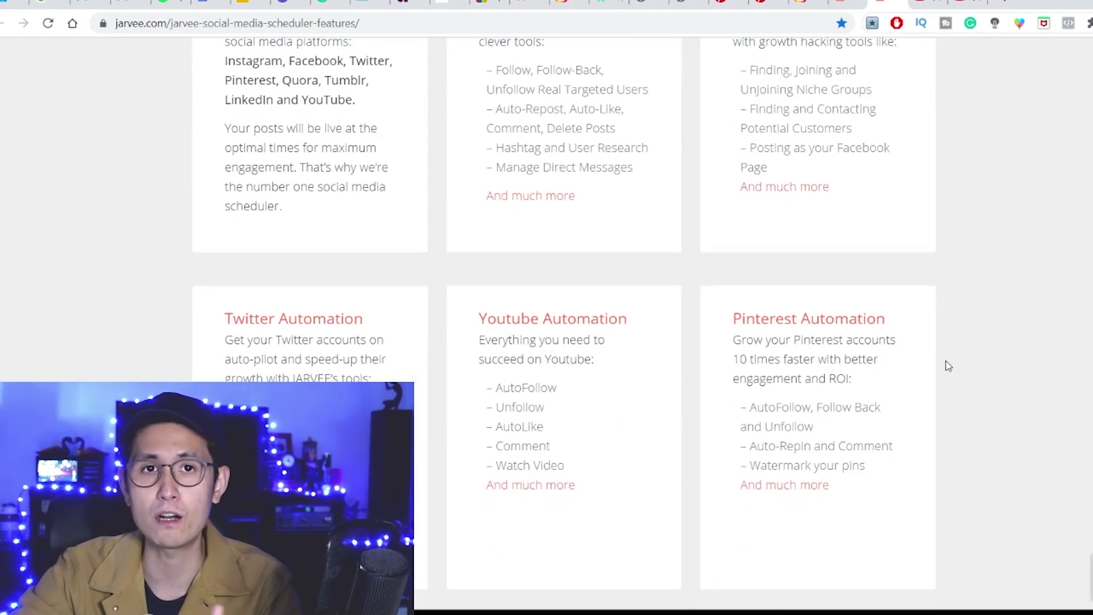
scroll(946, 364, up, 1)
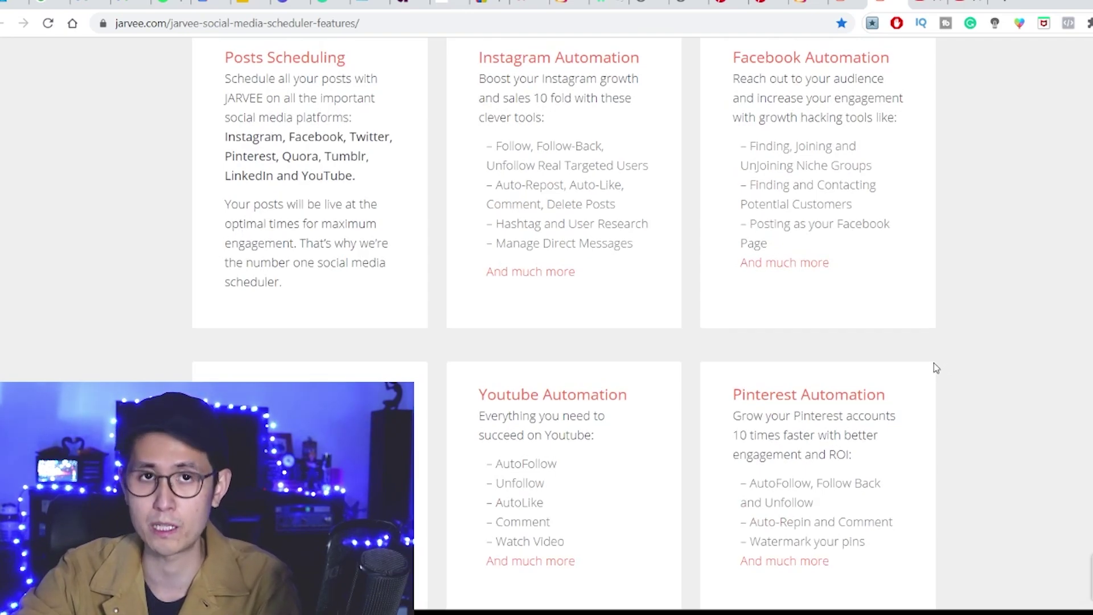
scroll(934, 362, up, 1)
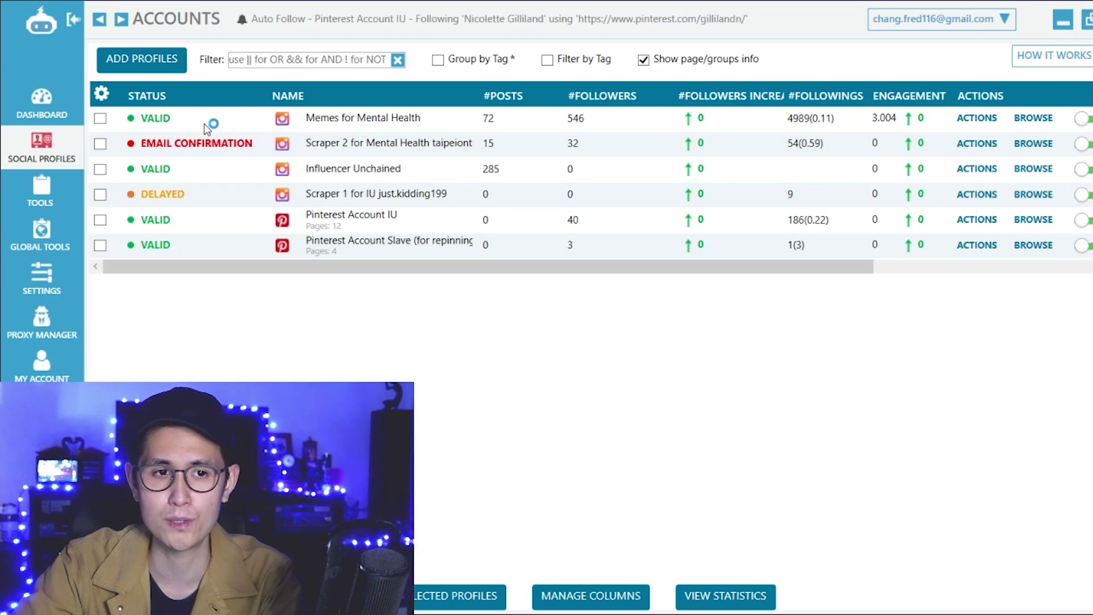
- Open the Memes for Mental Health profile settings and scroll through its upper options
double_click(330, 126)
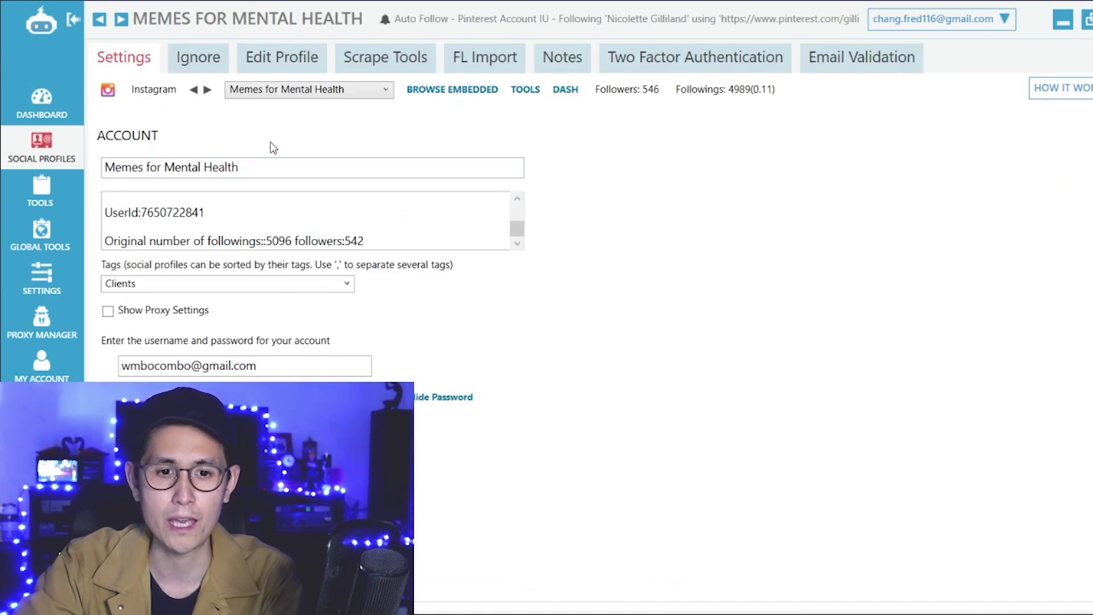
scroll(261, 293, down, 10)
scroll(373, 342, up, 10)
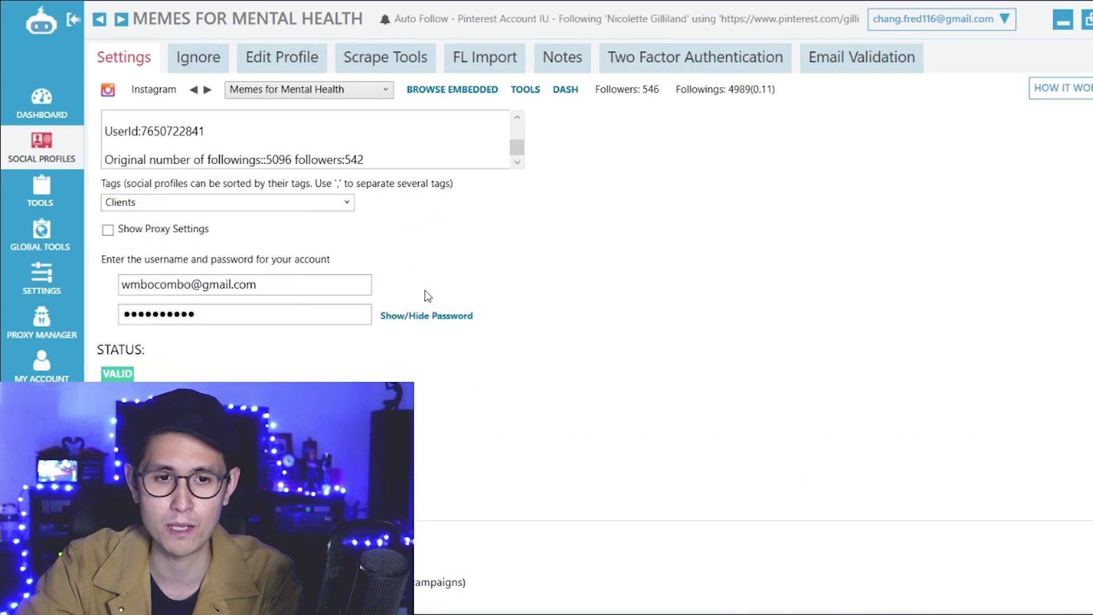
scroll(321, 270, down, 3)
scroll(302, 336, up, 3)
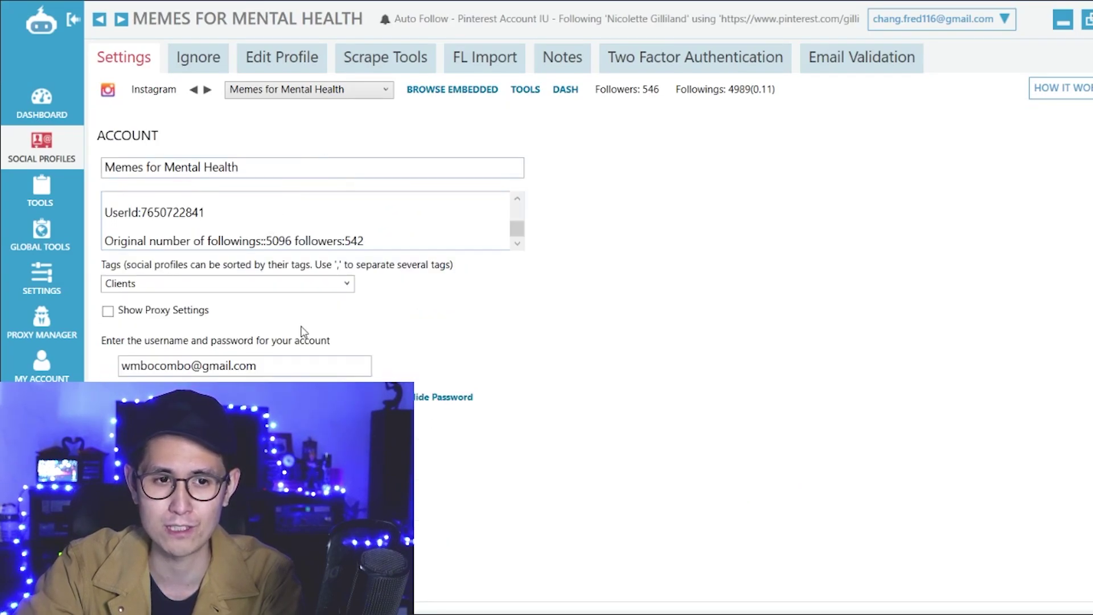
scroll(222, 239, down, 15)
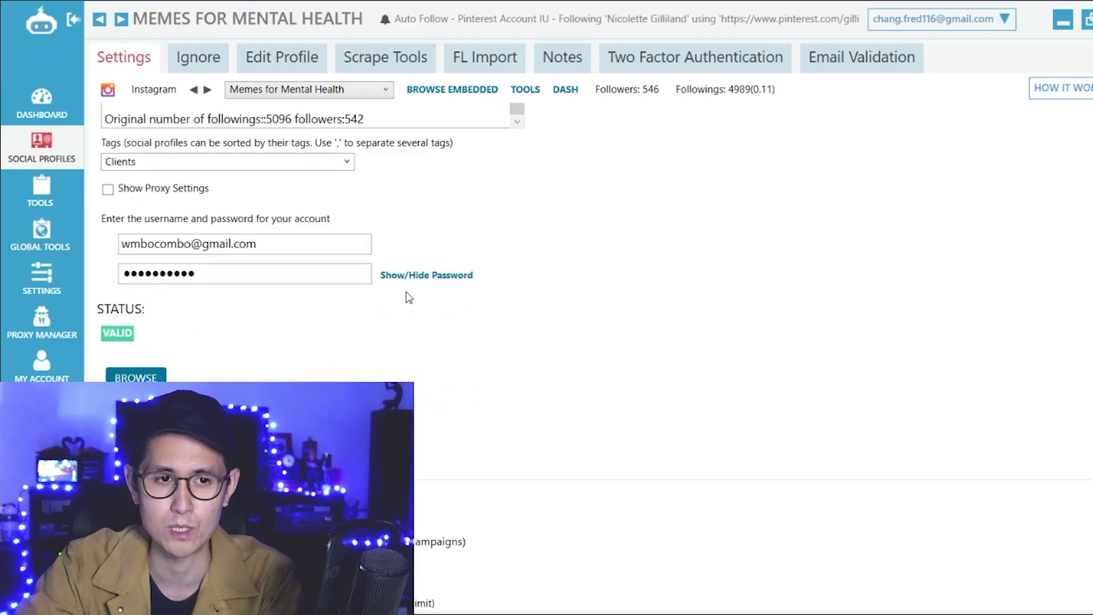
scroll(337, 272, up, 5)
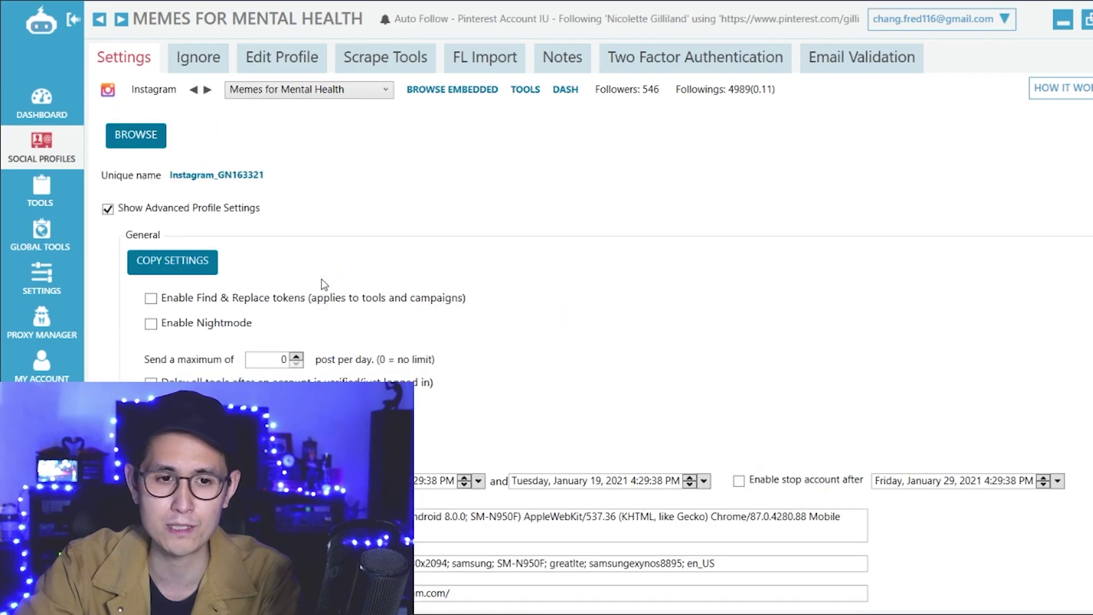
scroll(626, 183, down, 3)
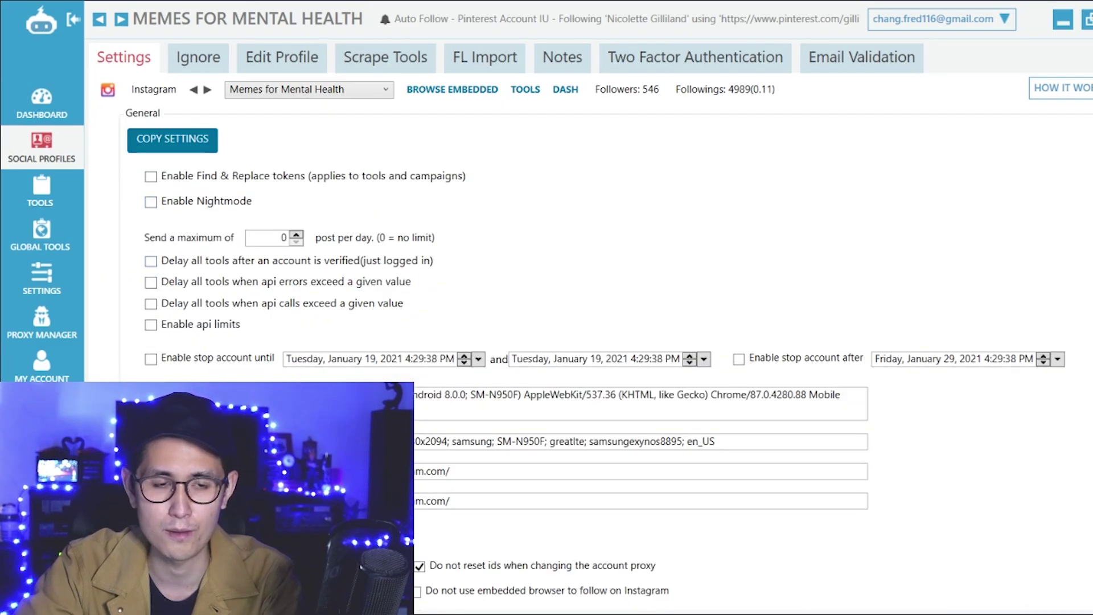
scroll(586, 353, up, 3)
scroll(595, 352, down, 8)
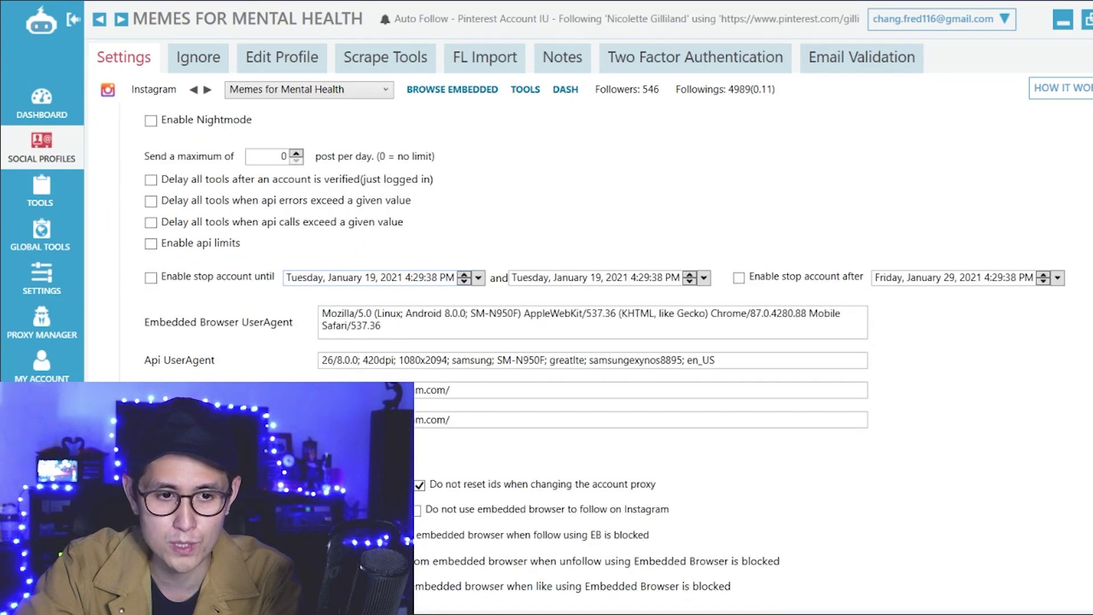
scroll(539, 359, down, 1)
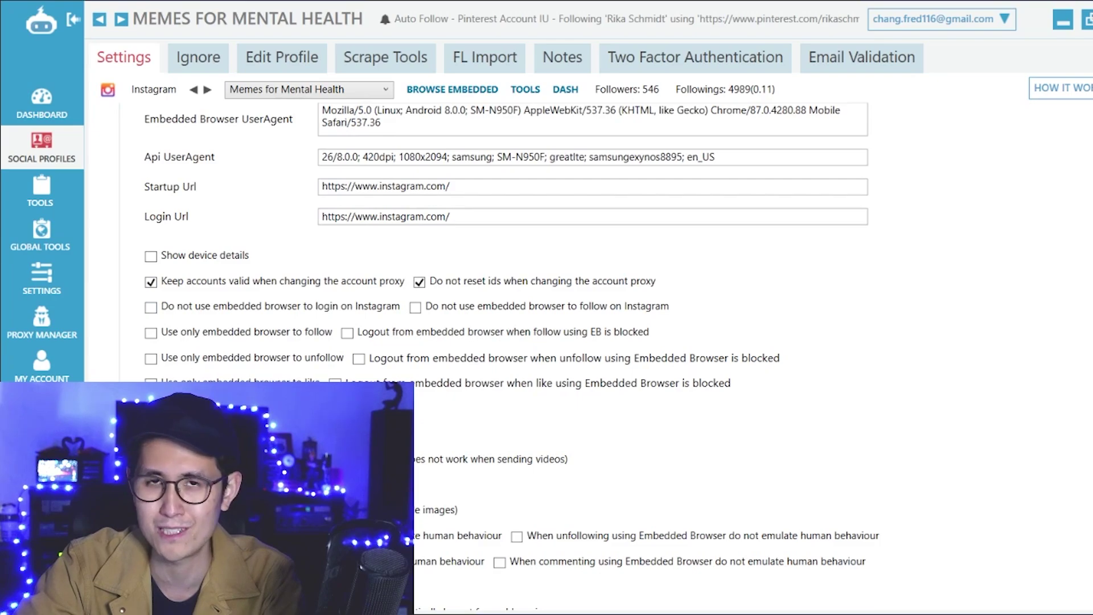
scroll(586, 353, down, 2)
scroll(586, 353, up, 6)
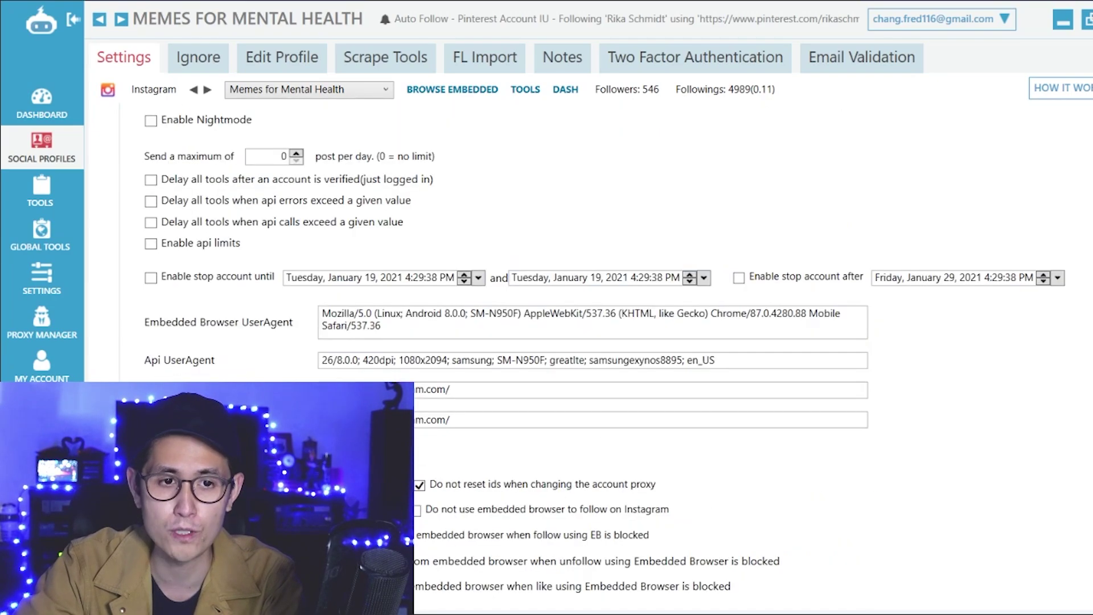
scroll(586, 352, up, 3)
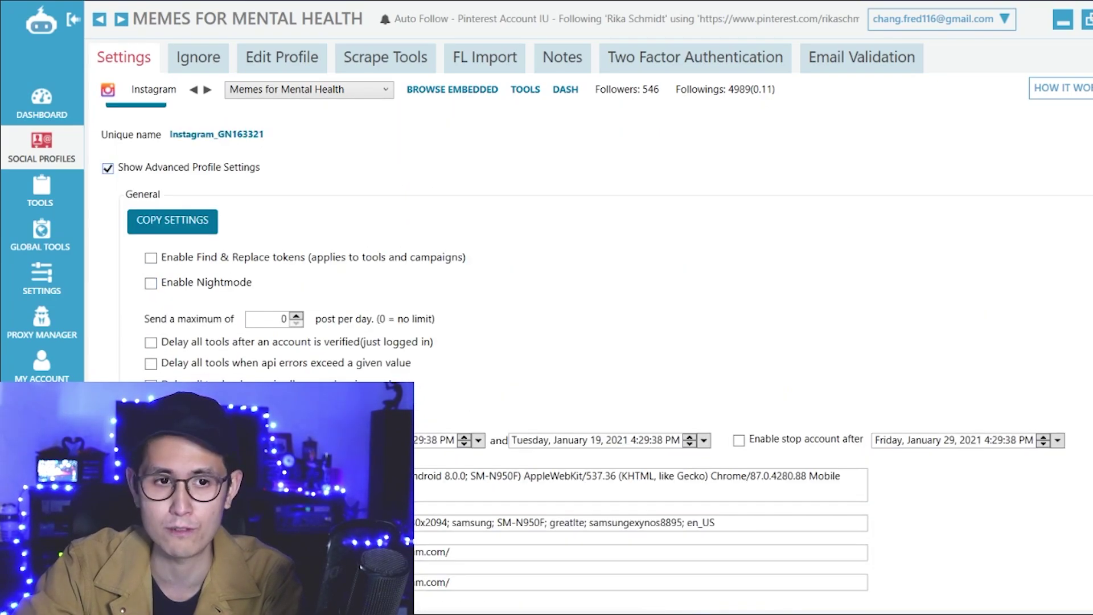
- Scroll further down the settings to the Synchronization and INFO sections
scroll(586, 352, down, 10)
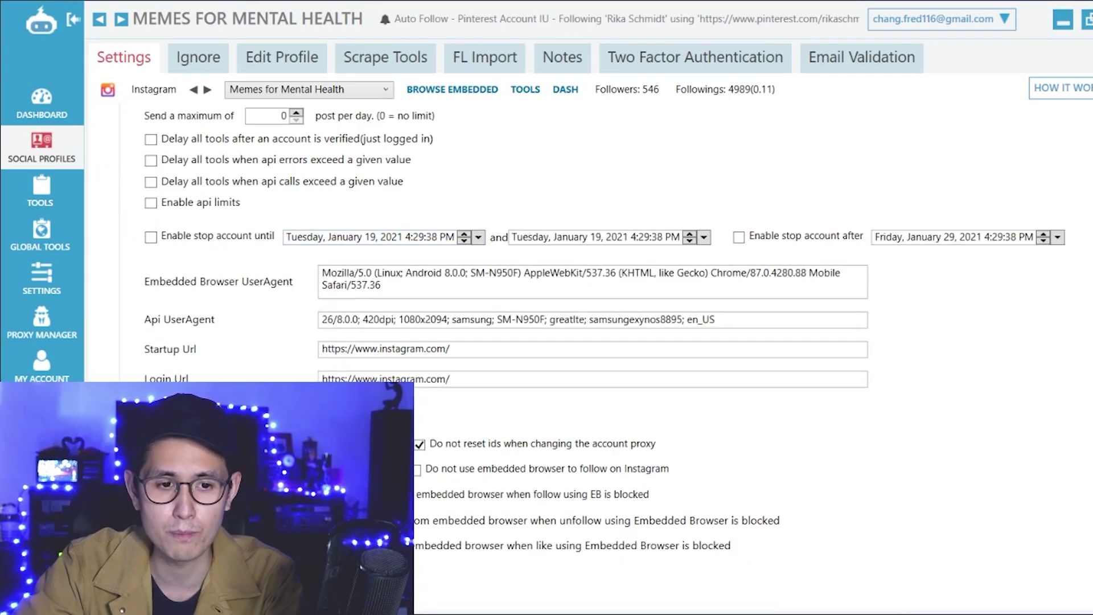
scroll(586, 353, down, 2)
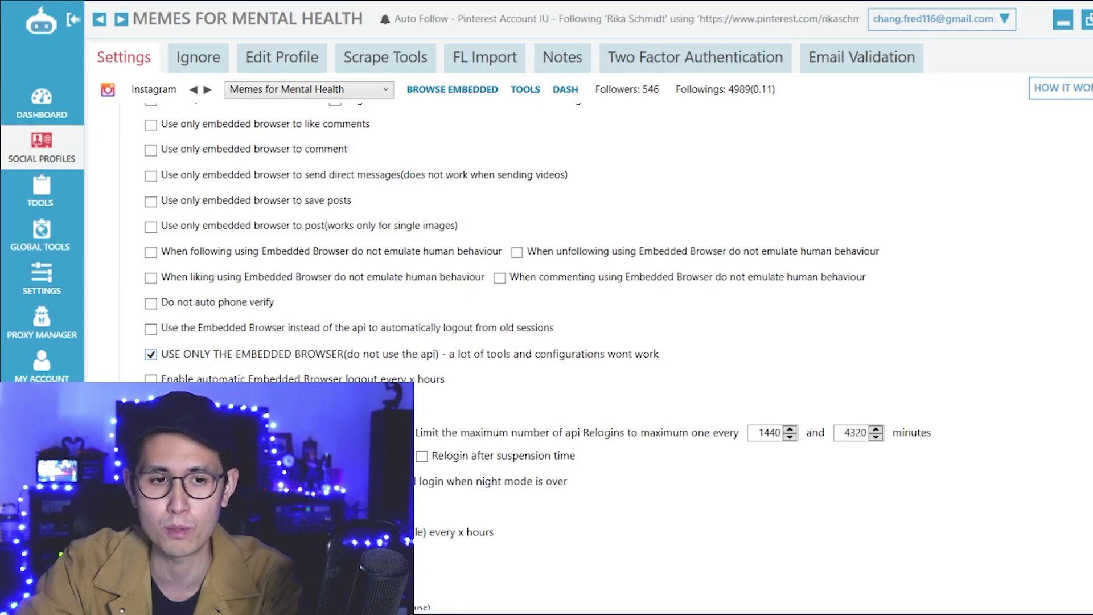
scroll(546, 256, down, 5)
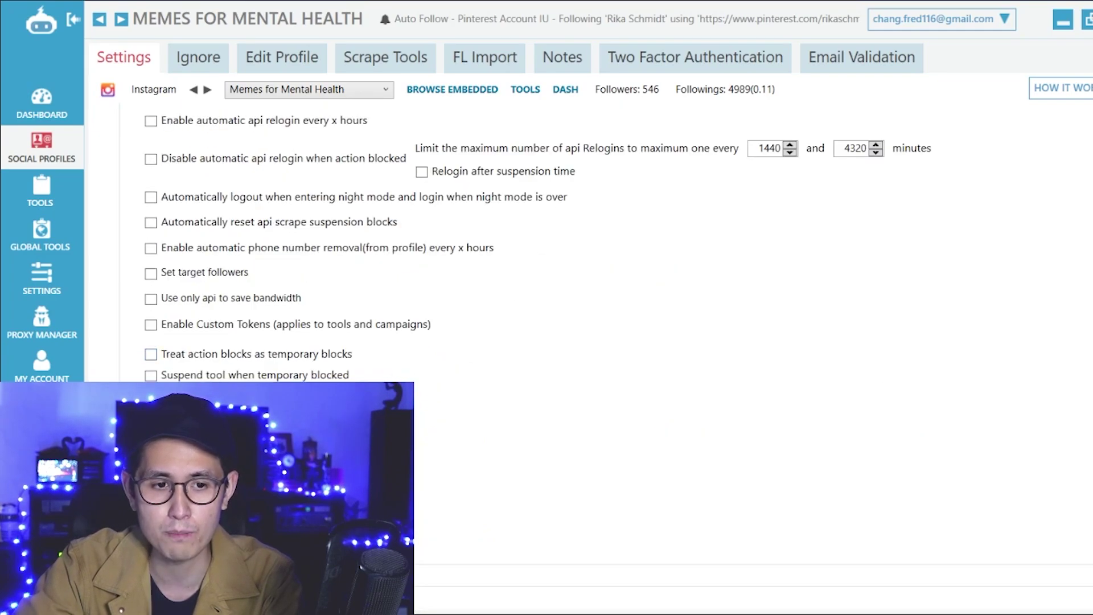
scroll(570, 256, down, 1)
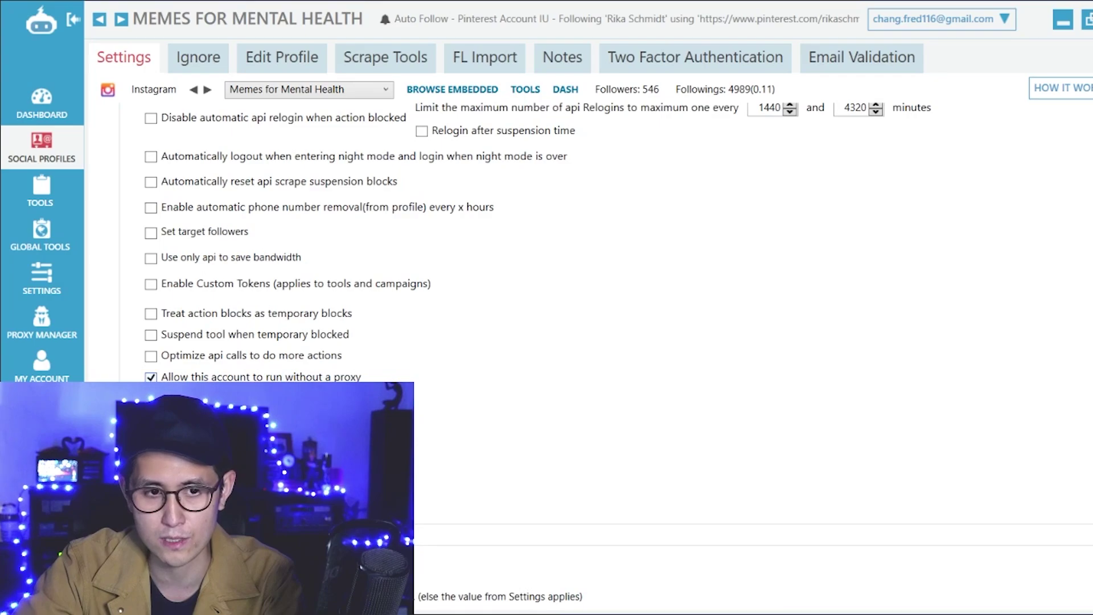
scroll(569, 257, down, 1)
scroll(569, 256, down, 6)
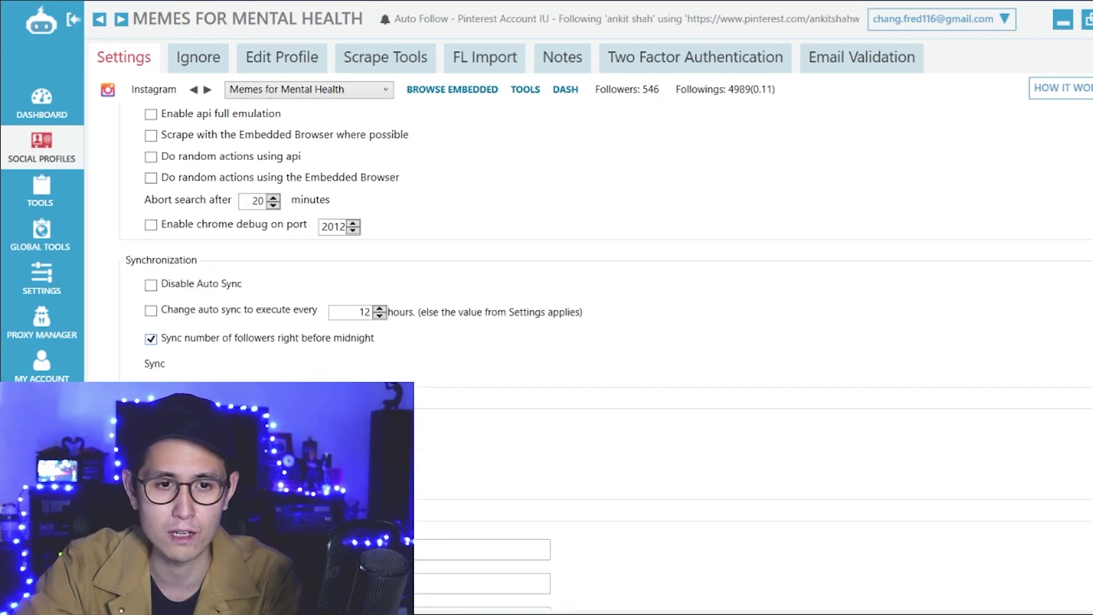
scroll(569, 256, down, 1)
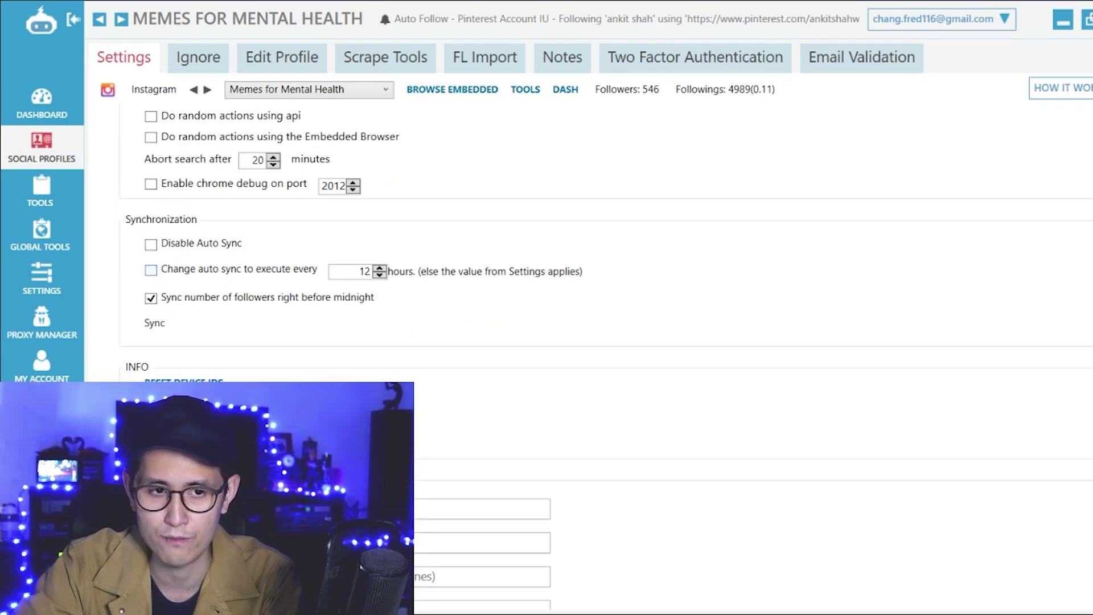
scroll(151, 269, down, 1)
scroll(569, 256, down, 3)
scroll(570, 256, up, 3)
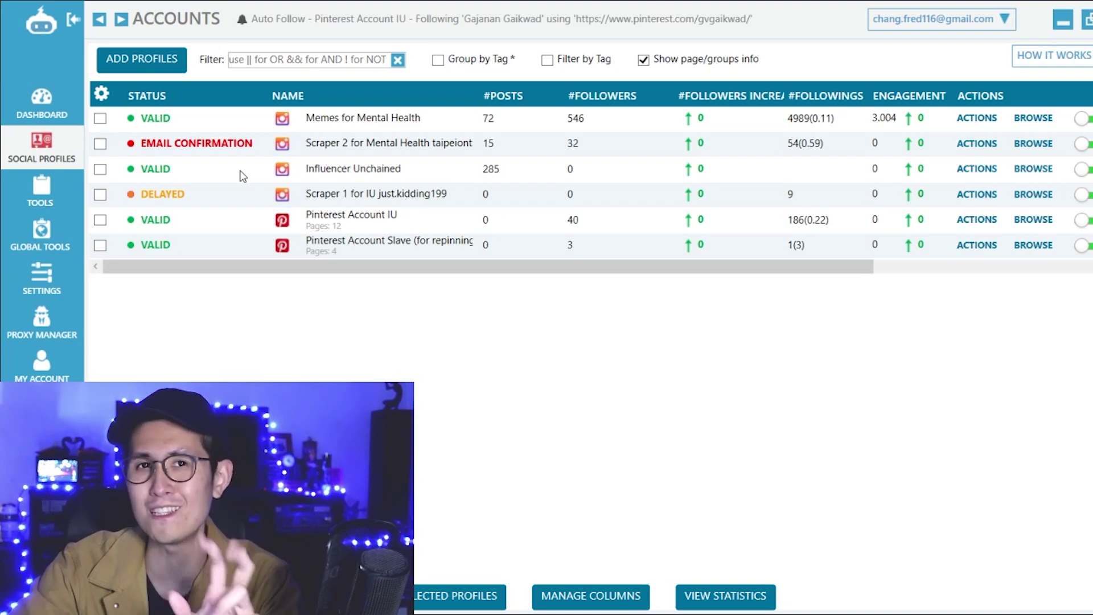
- Open the Scraper 1 for IU profile settings and enable Show Proxy Settings
double_click(351, 194)
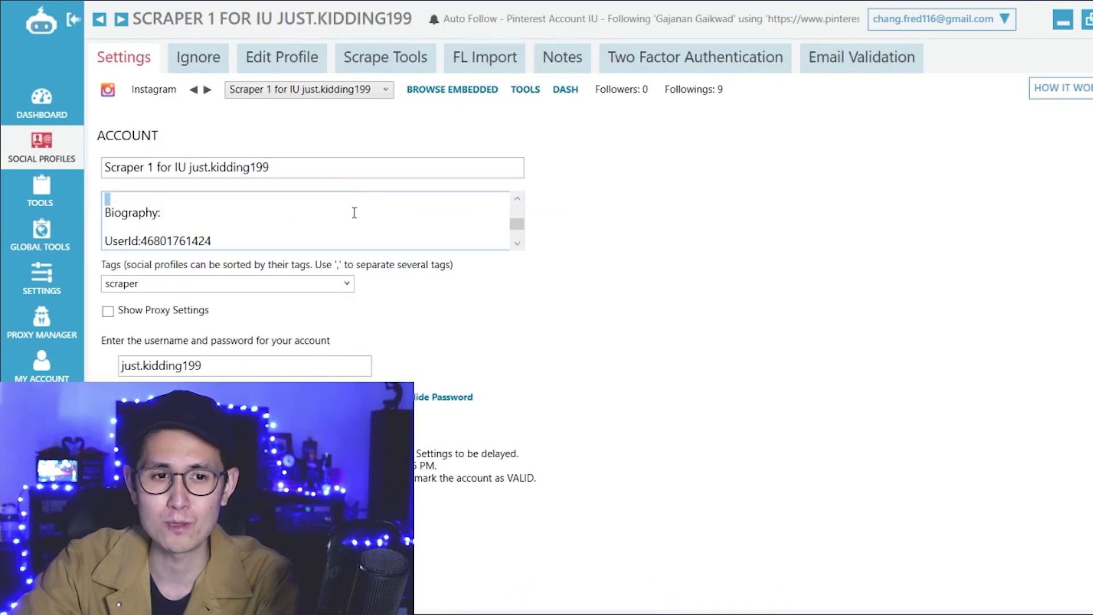
scroll(392, 238, down, 1)
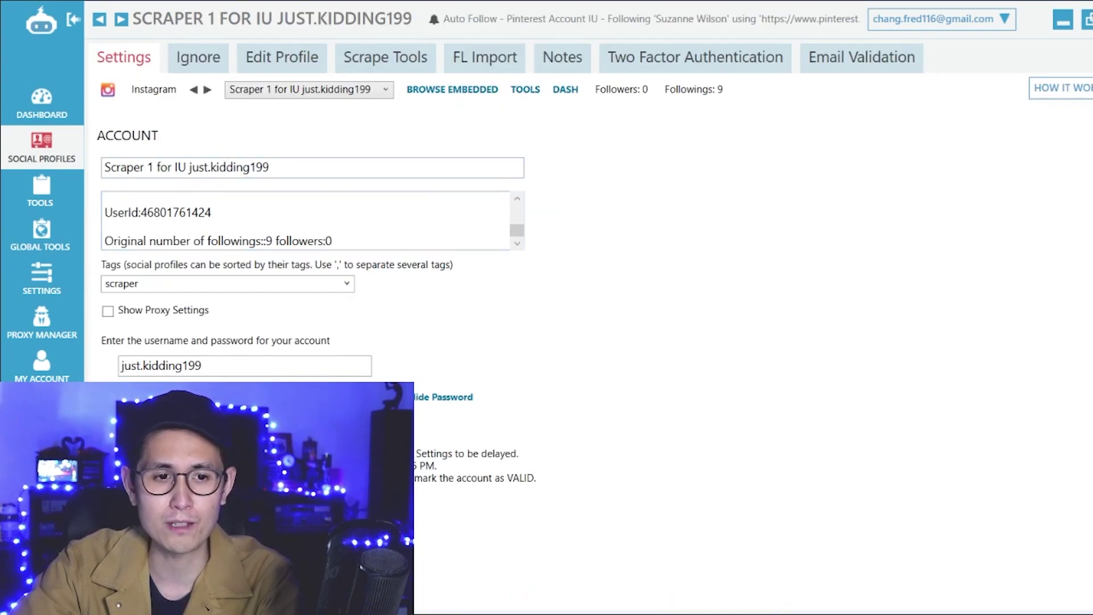
key(space)
scroll(681, 315, down, 1)
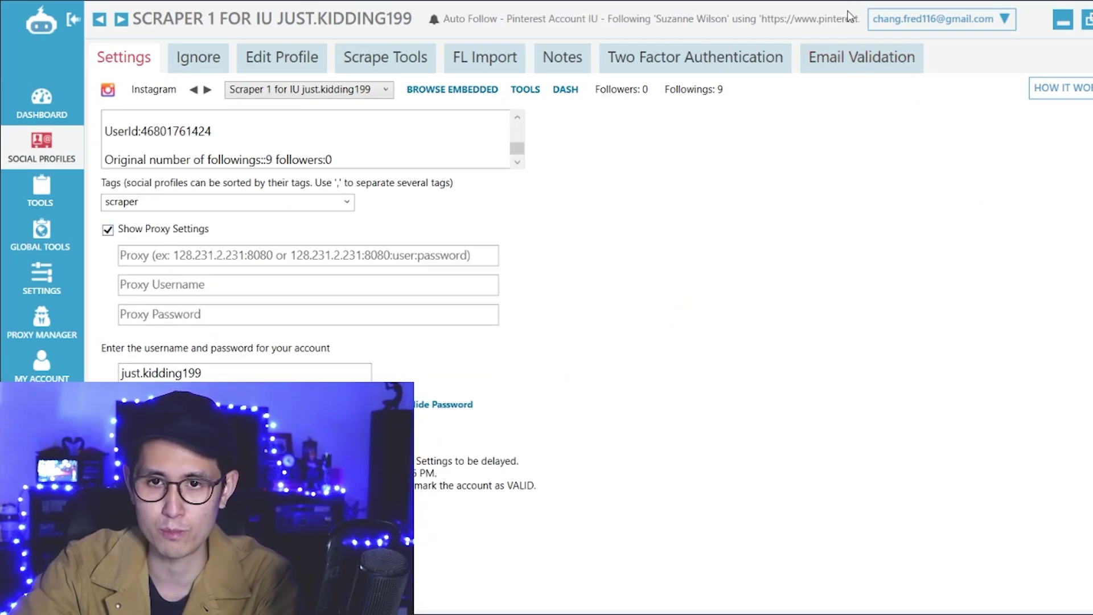
scroll(578, 381, up, 1)
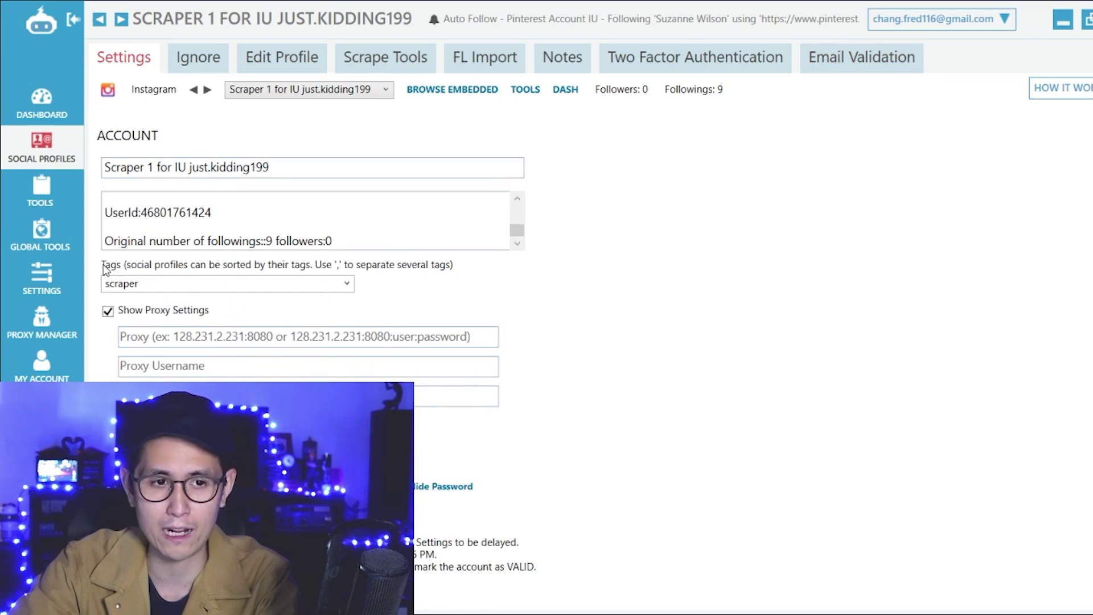
- Select the 'scraper' text in the profile's Tags box
double_click(209, 284)
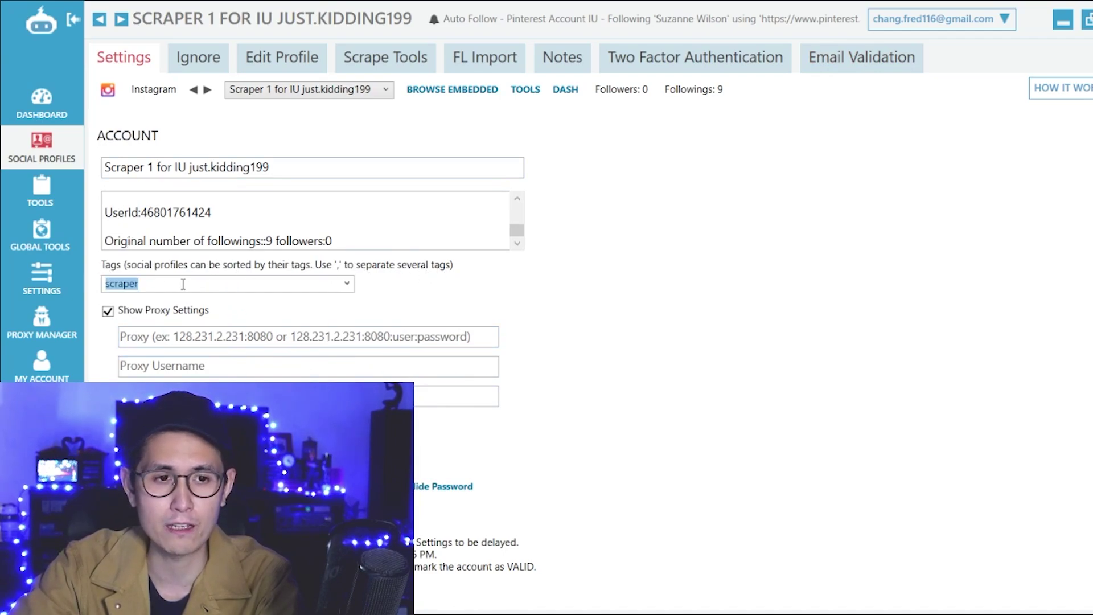
click(581, 293)
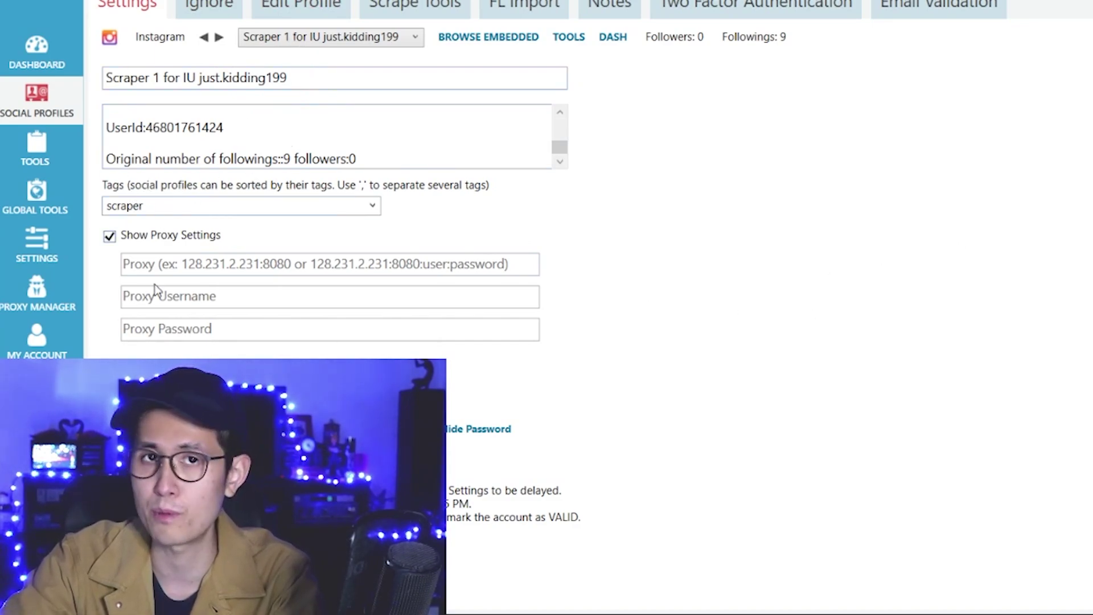
double_click(175, 210)
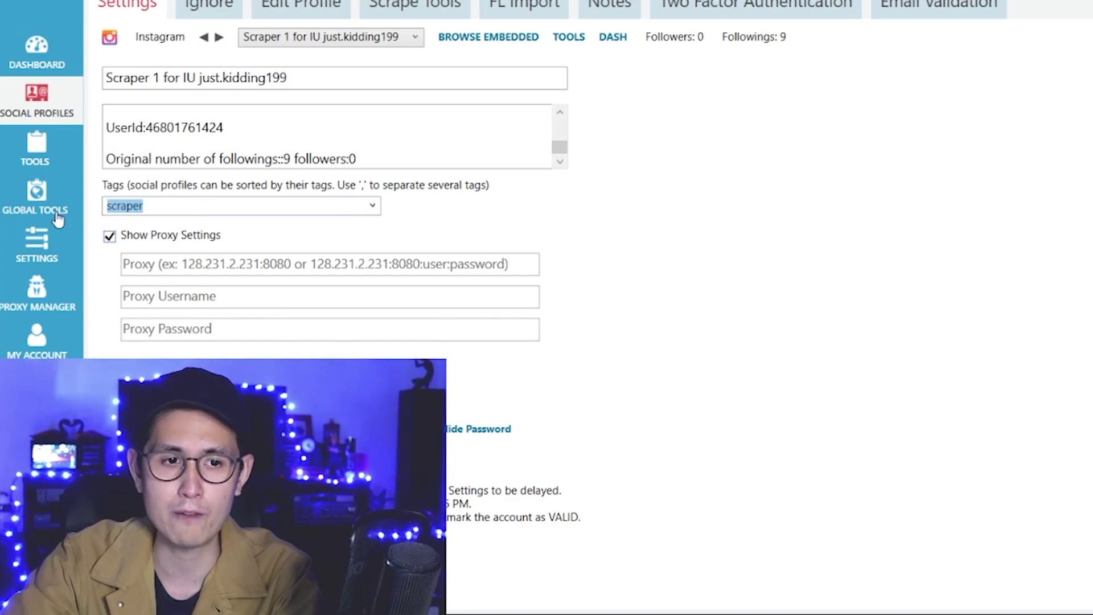
click(176, 212)
drag(147, 208, 96, 212)
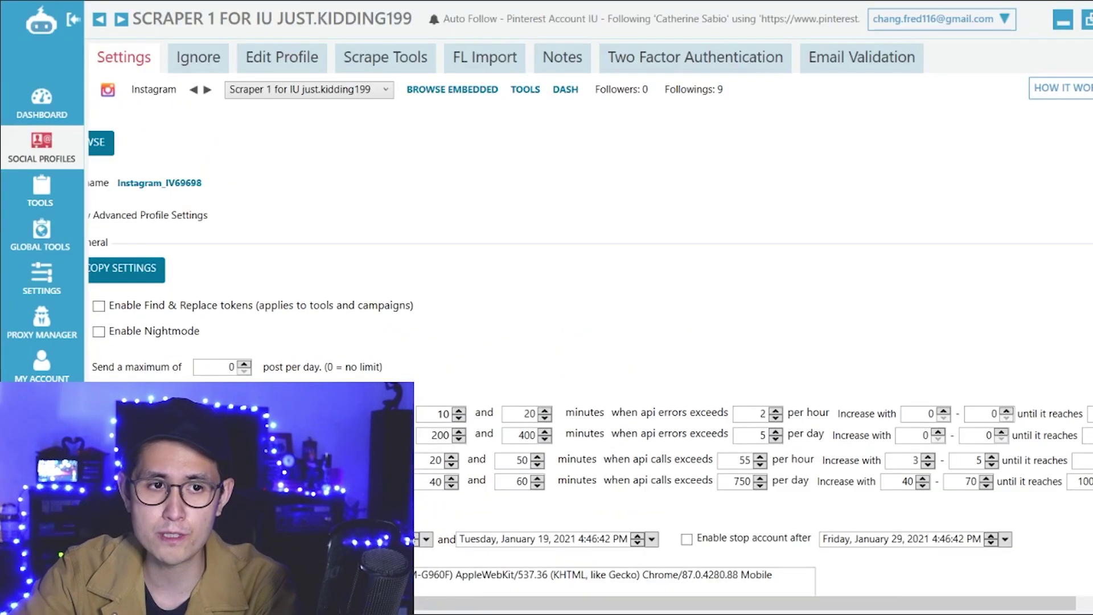
- Scroll through the upper part of Scraper 1's Advanced Profile Settings
scroll(359, 359, left, 2)
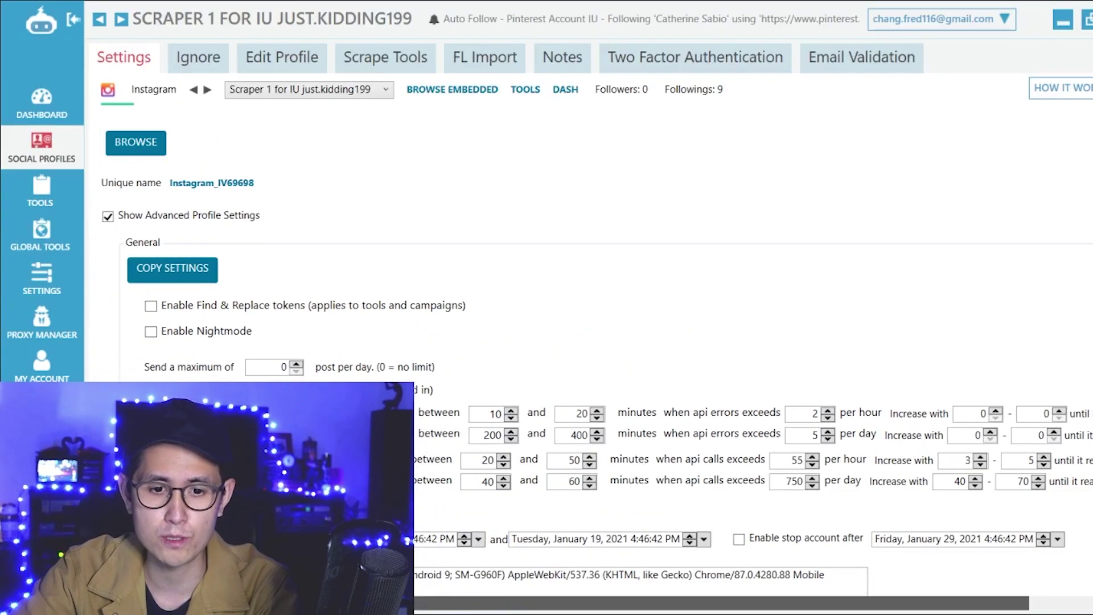
scroll(319, 358, up, 3)
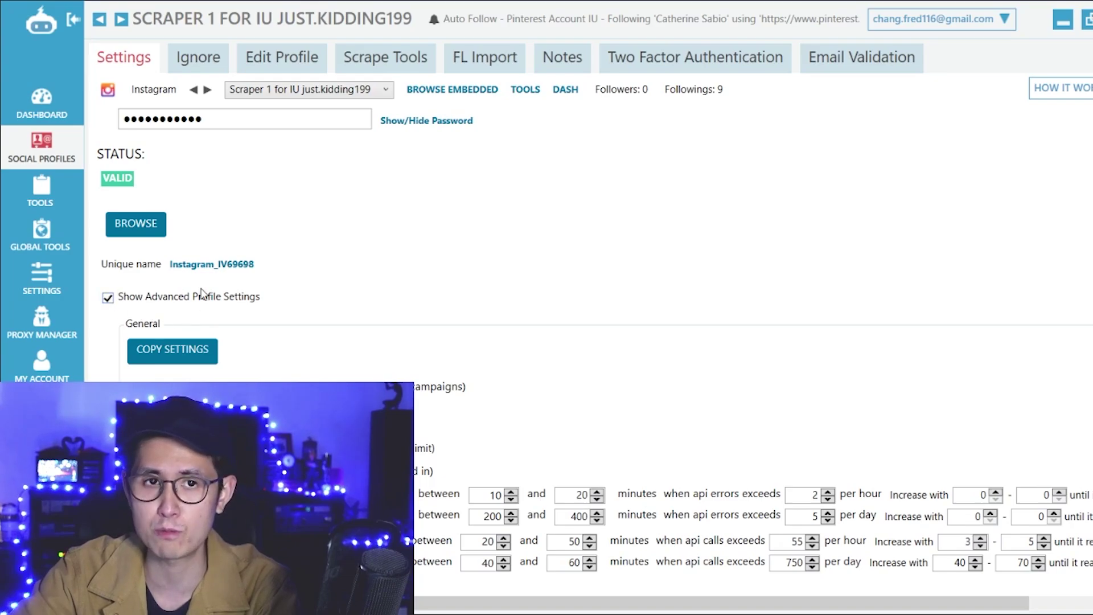
scroll(159, 296, down, 1)
scroll(165, 295, down, 4)
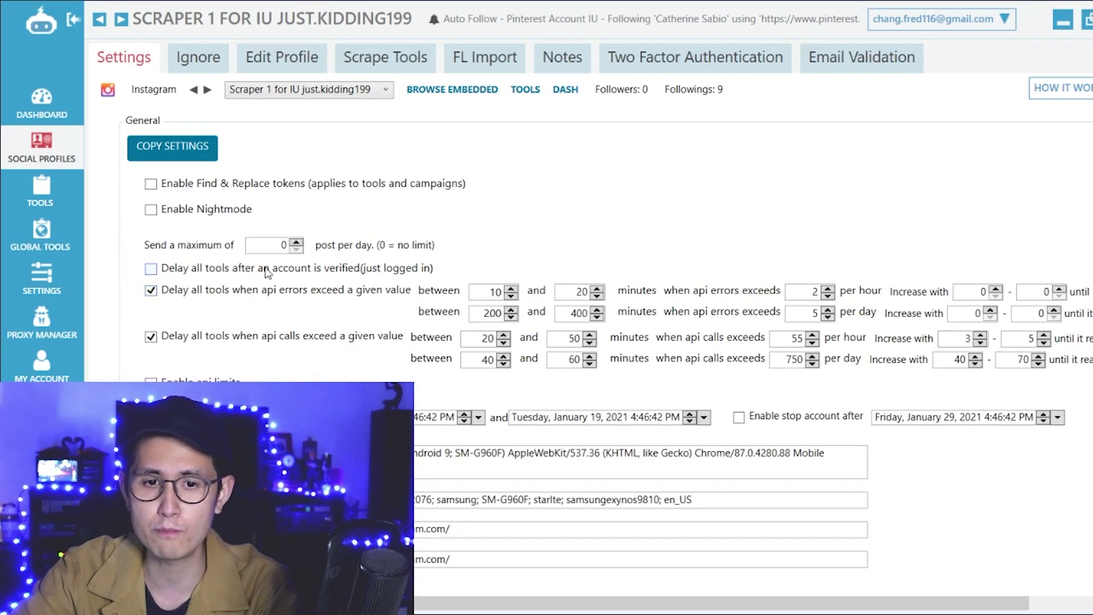
scroll(273, 276, down, 1)
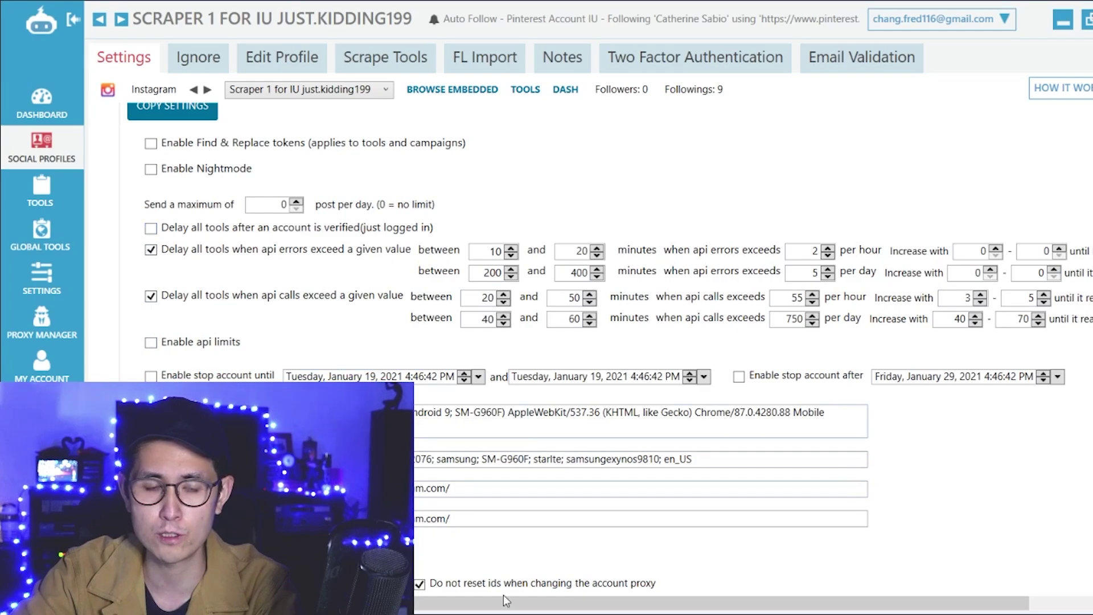
drag(504, 602, 547, 610)
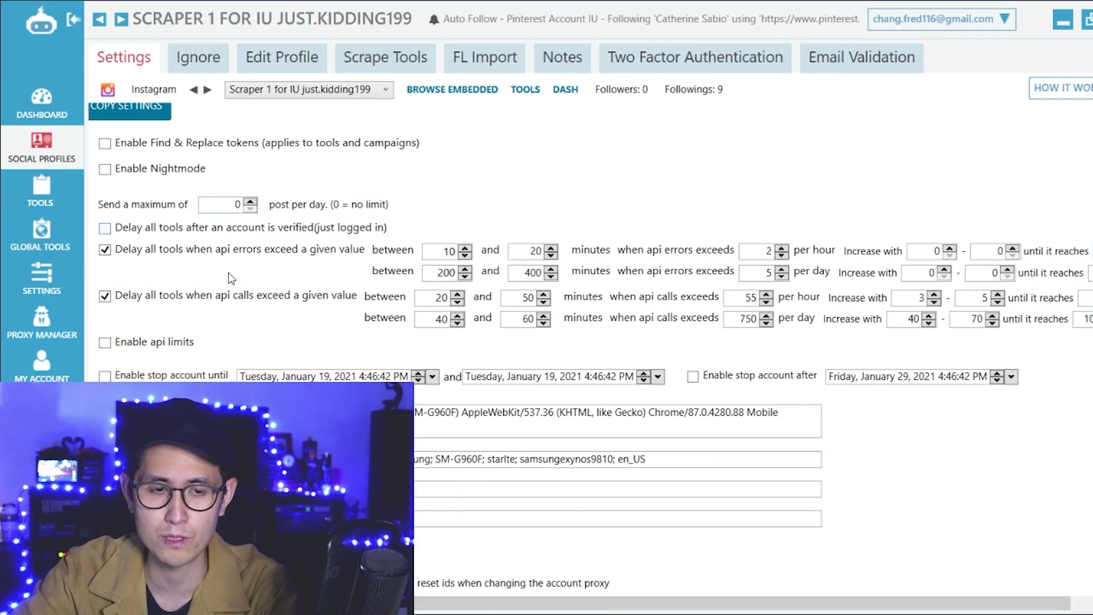
scroll(396, 260, down, 1)
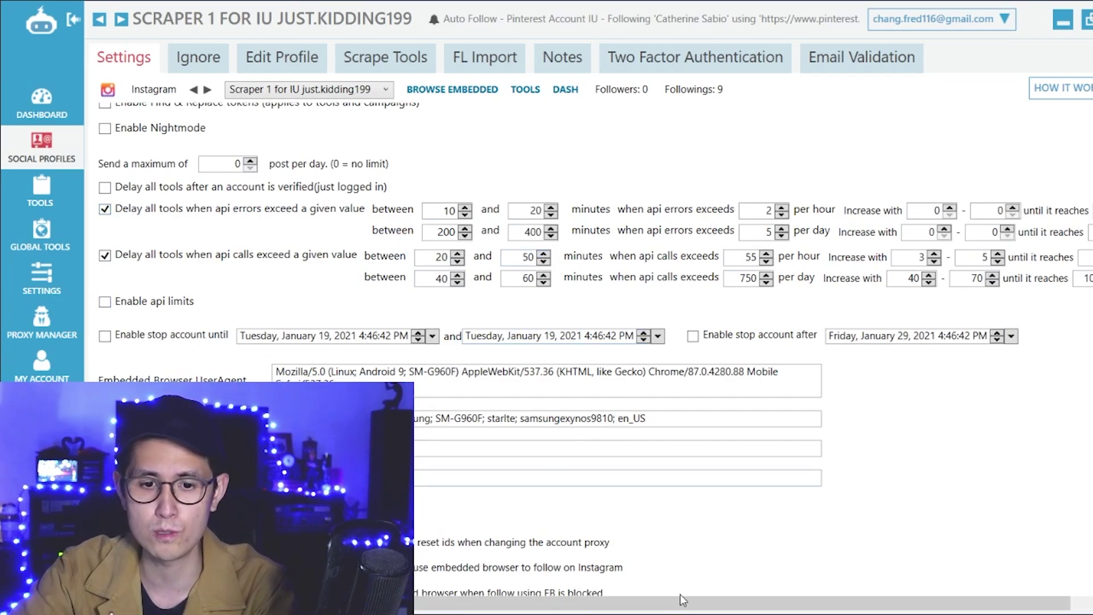
drag(679, 610, 683, 610)
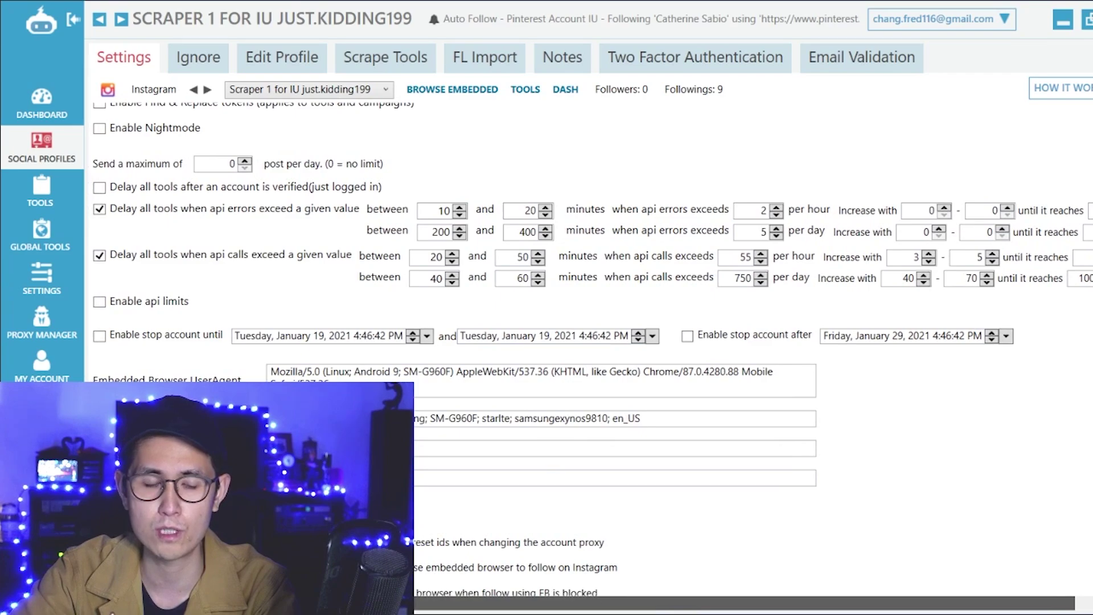
- Scroll down to the Synchronization settings, then go back to the Social Profiles accounts list
scroll(823, 370, down, 1)
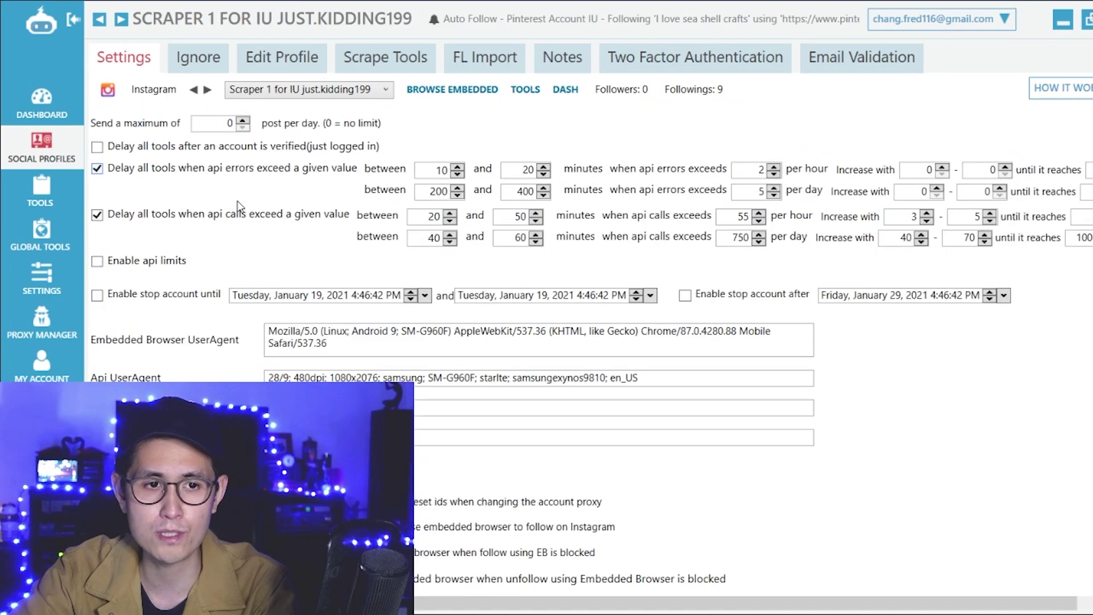
scroll(239, 206, down, 6)
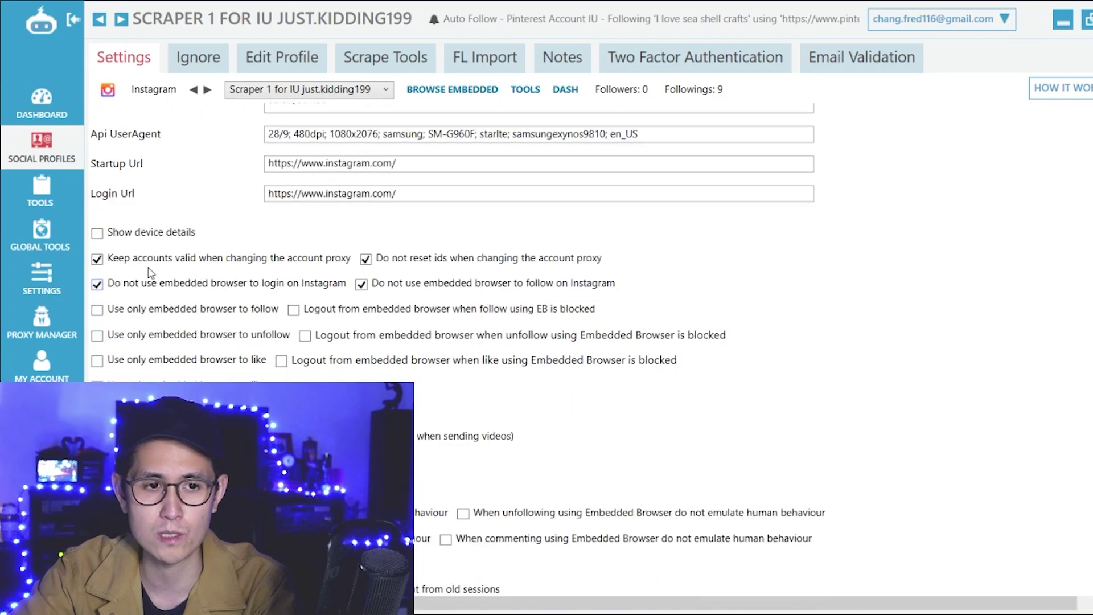
scroll(368, 280, down, 1)
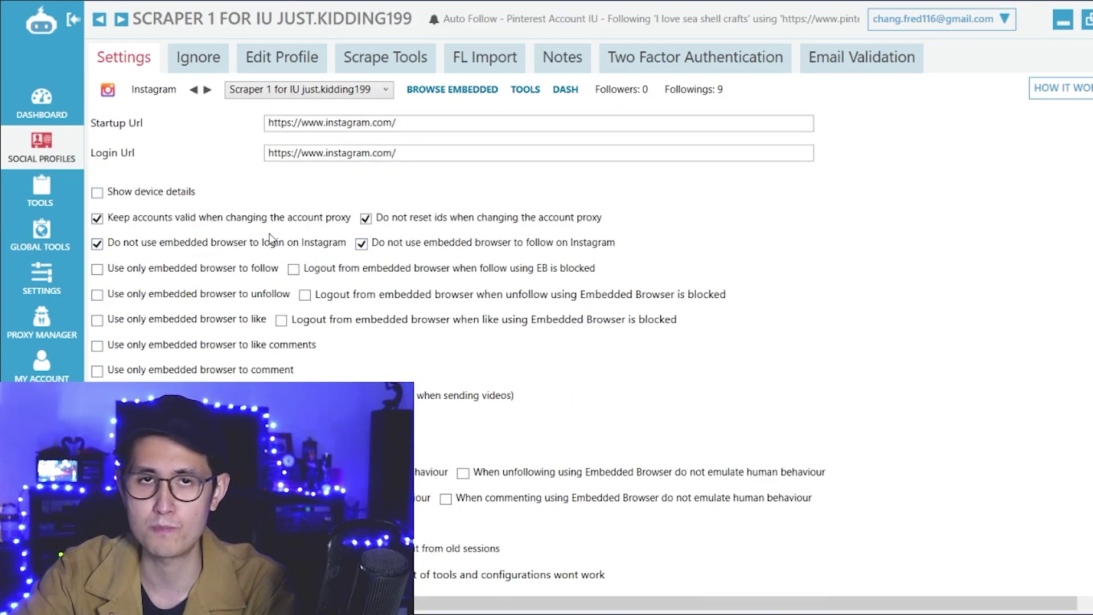
scroll(271, 239, down, 10)
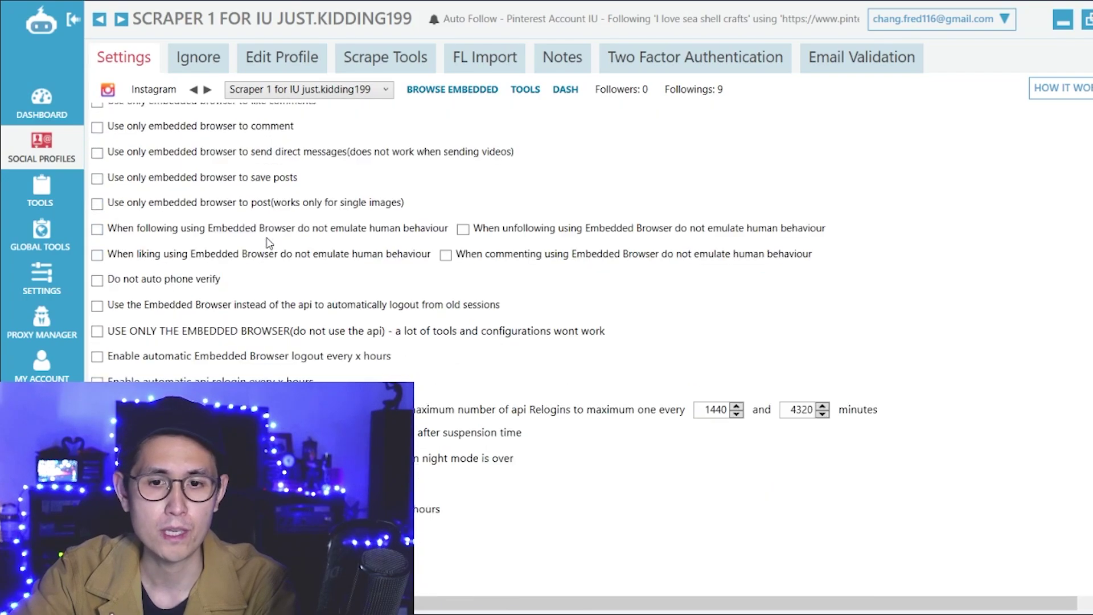
scroll(178, 269, down, 10)
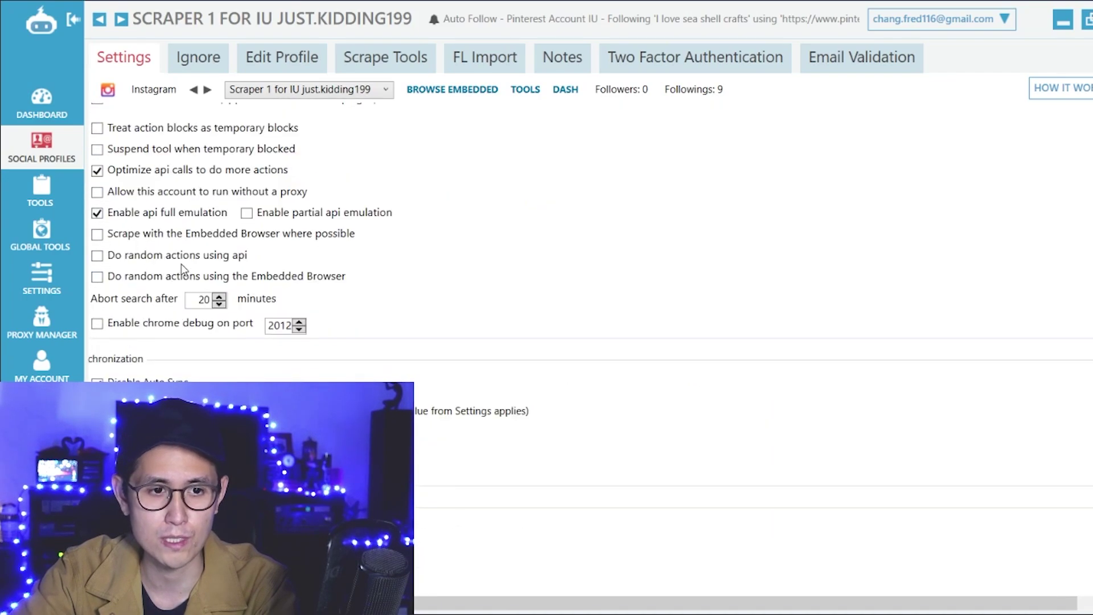
scroll(181, 270, up, 1)
scroll(153, 188, up, 1)
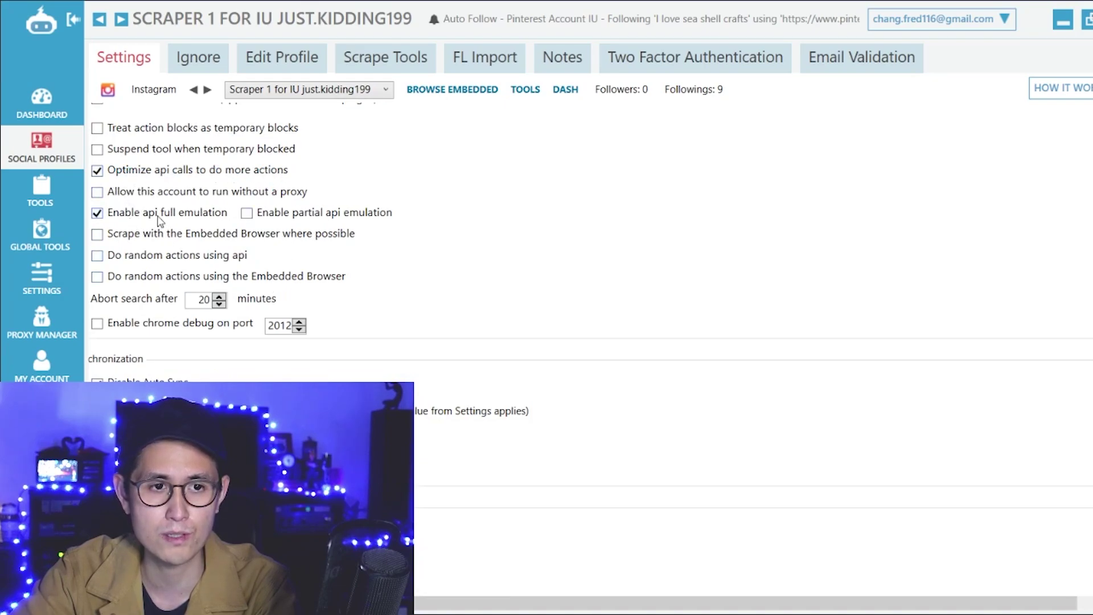
scroll(185, 219, down, 3)
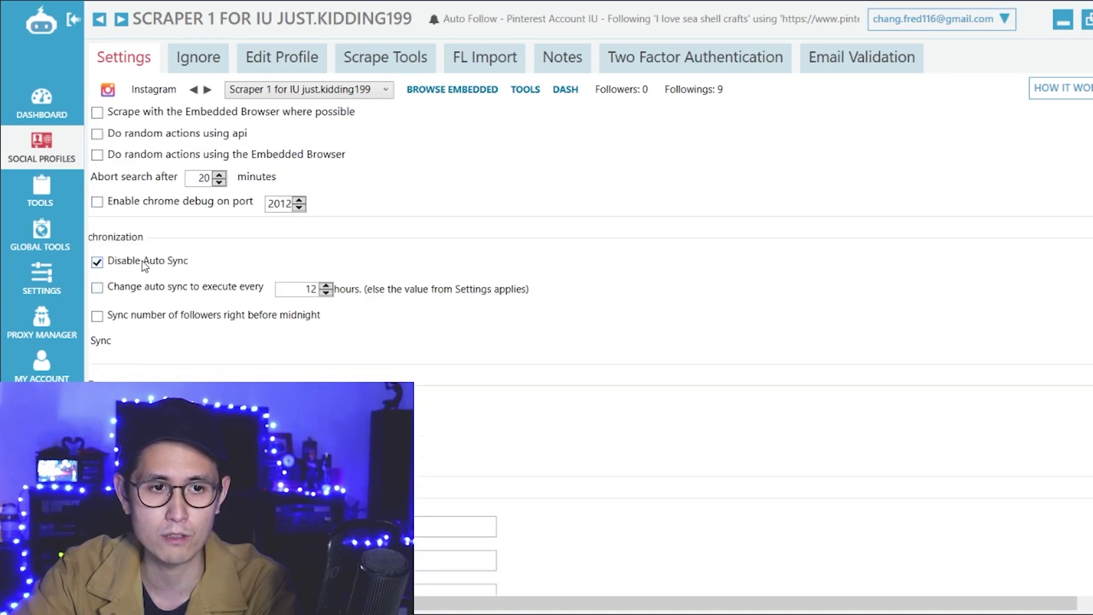
scroll(144, 266, down, 1)
scroll(398, 603, left, 1)
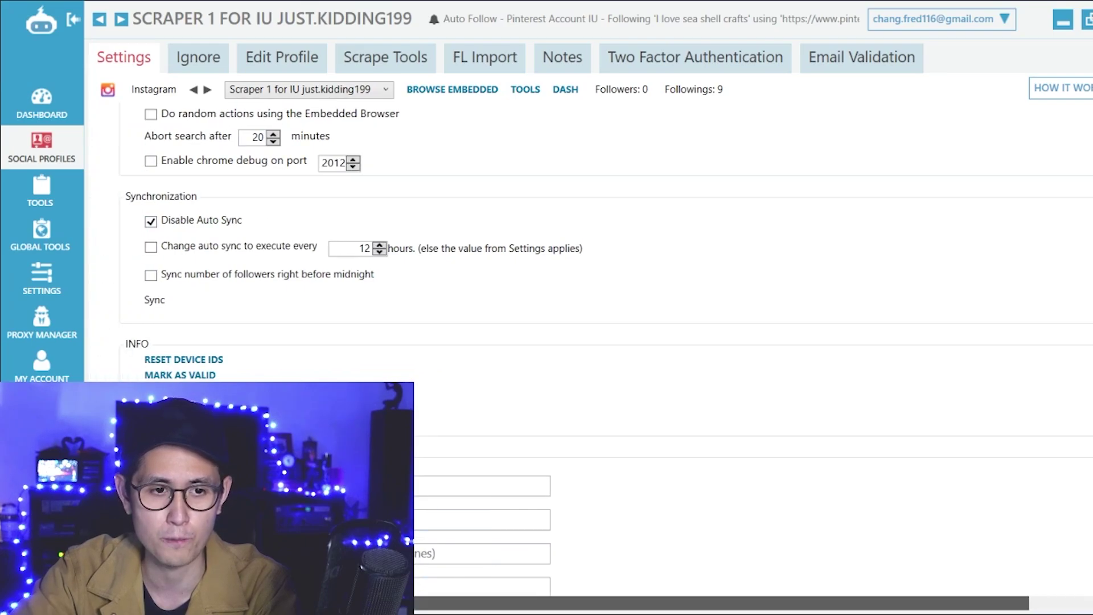
click(48, 155)
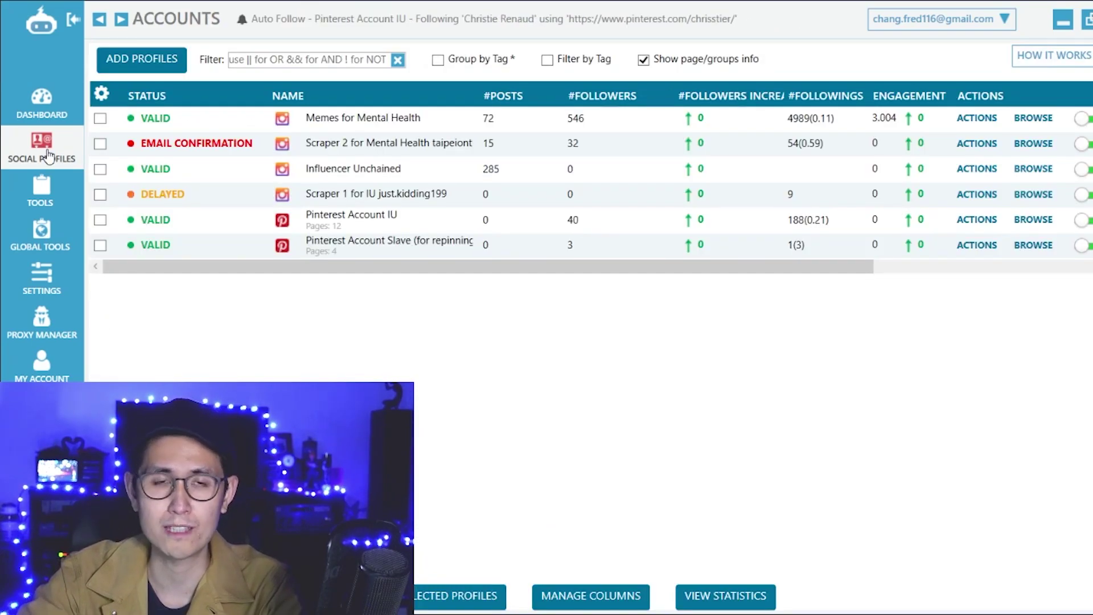
- From the Tools overview, open the Memes for Mental Health Follow tool settings
click(48, 202)
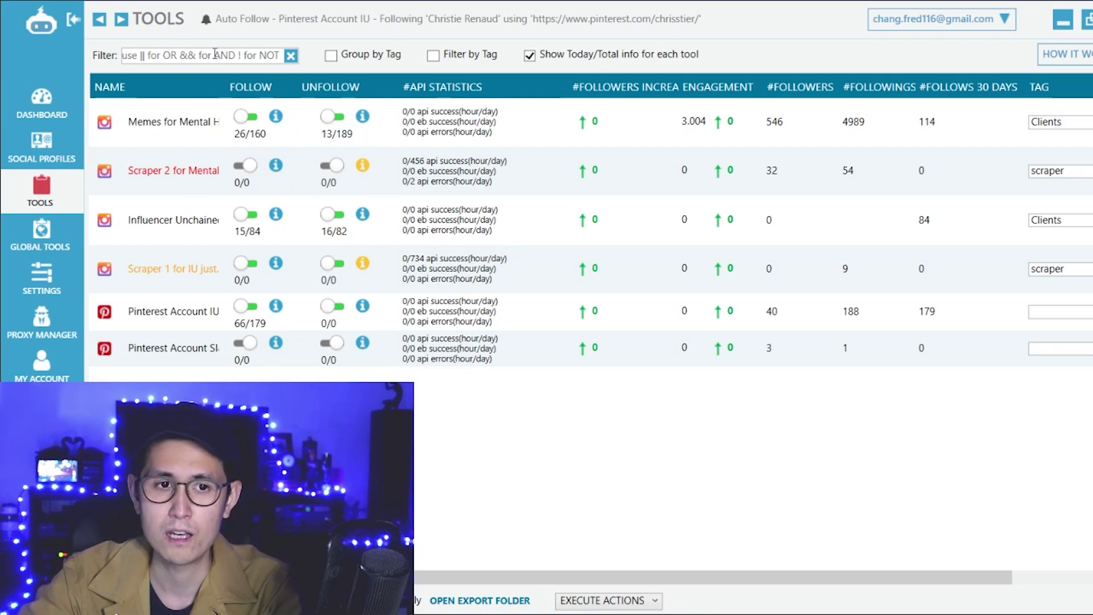
double_click(164, 131)
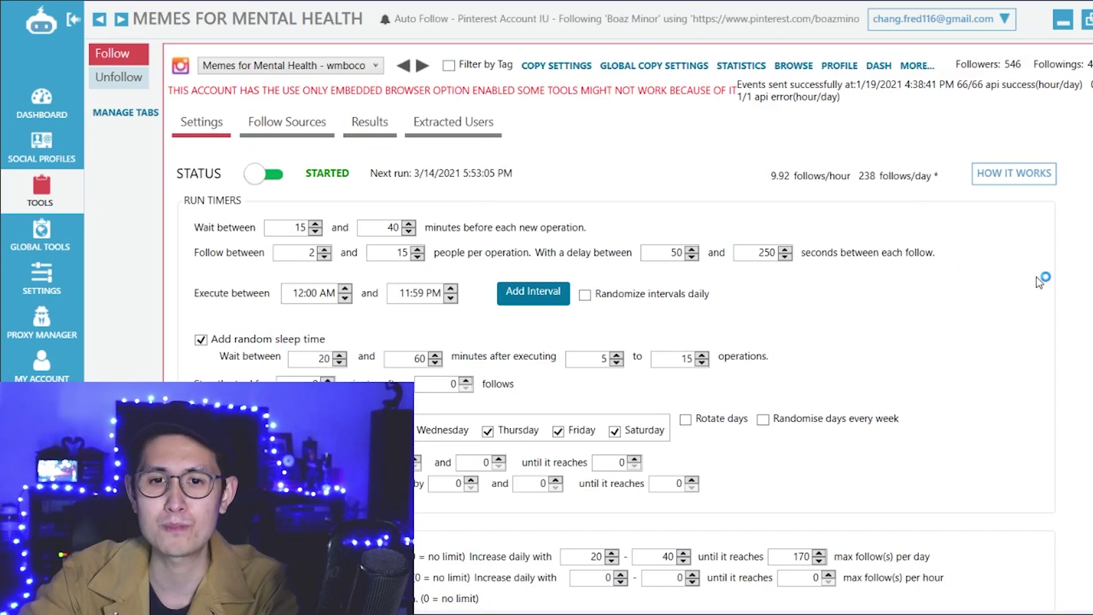
scroll(1039, 280, down, 1)
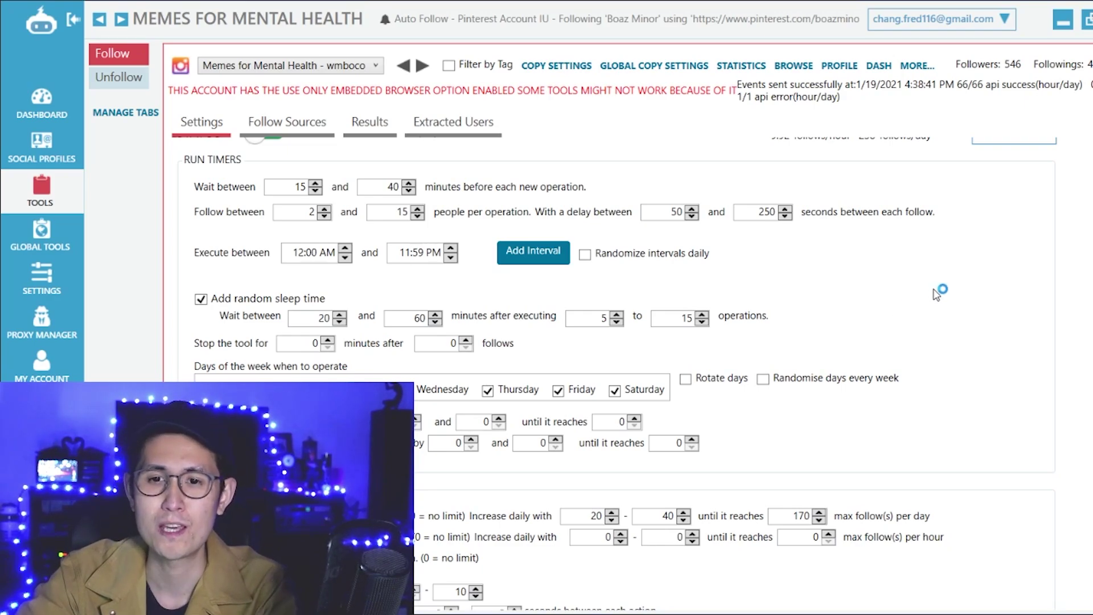
scroll(935, 295, up, 1)
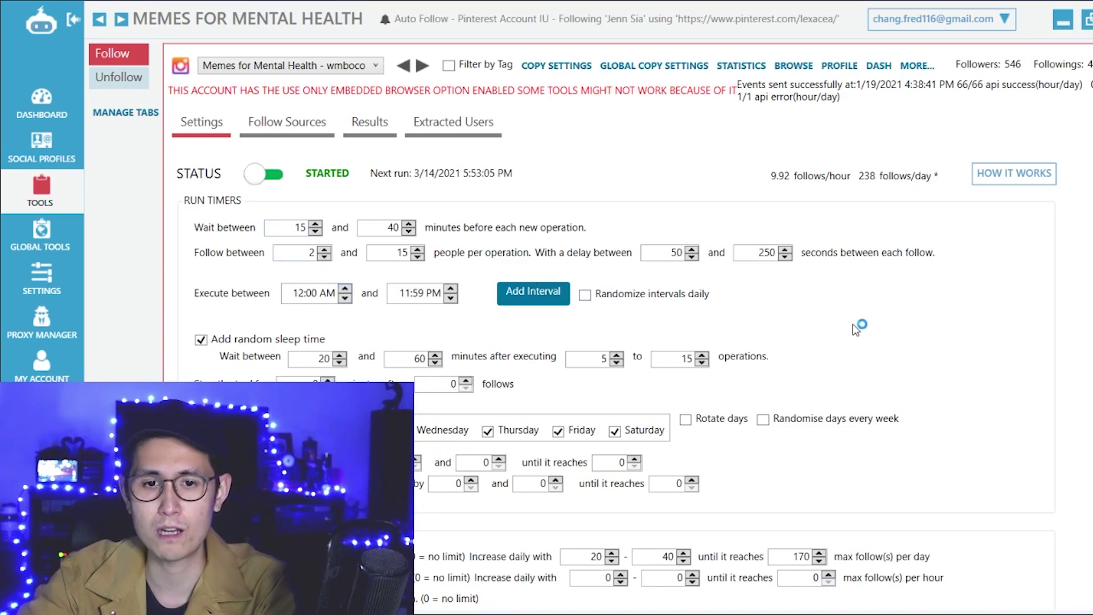
scroll(891, 327, down, 2)
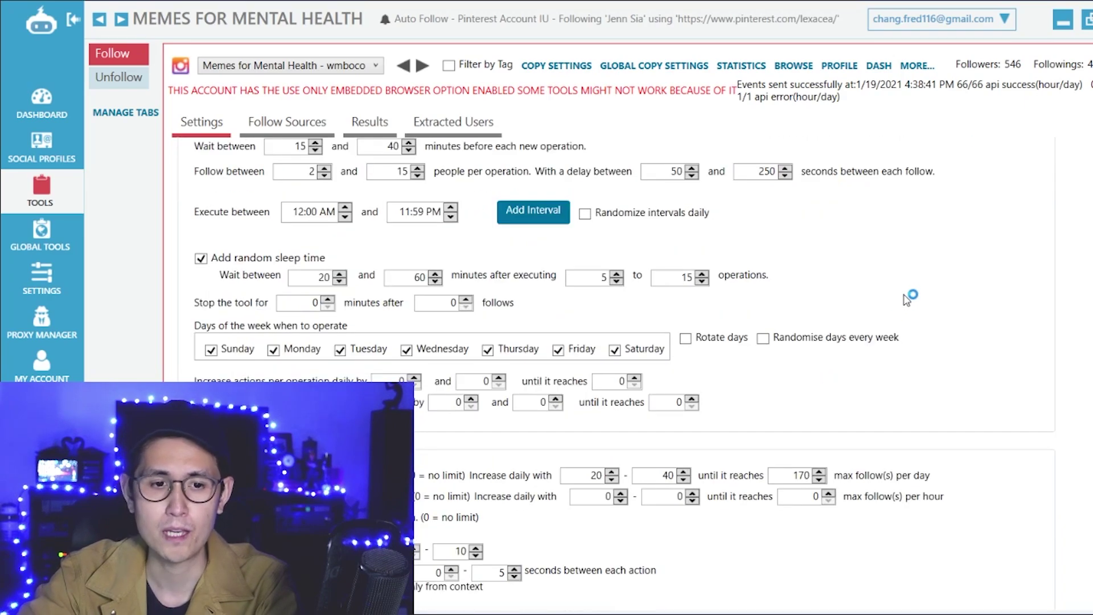
scroll(907, 298, down, 4)
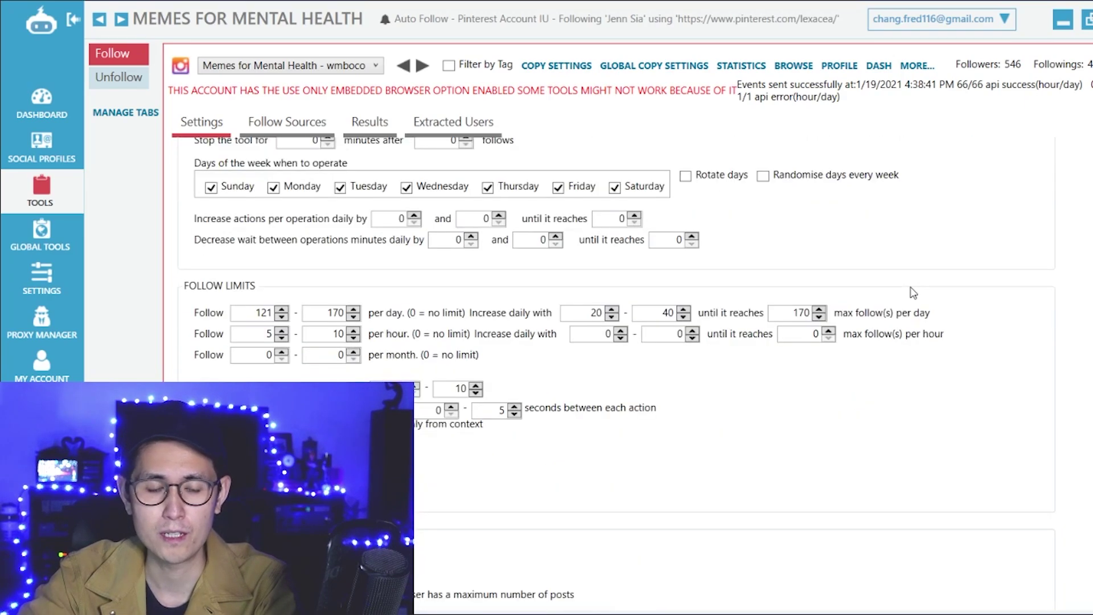
scroll(911, 294, down, 3)
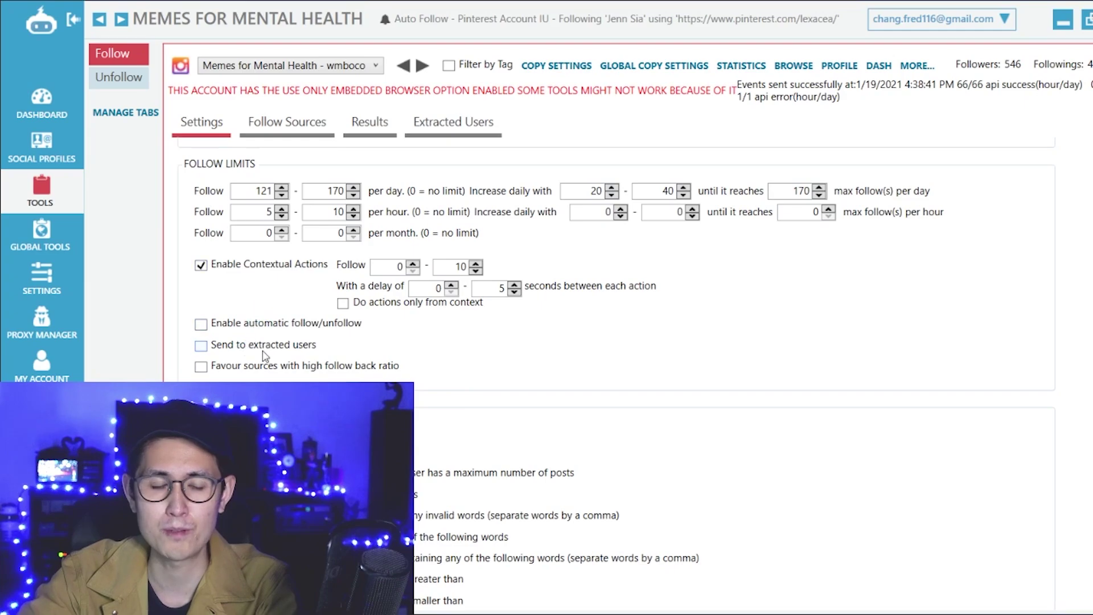
scroll(616, 373, down, 6)
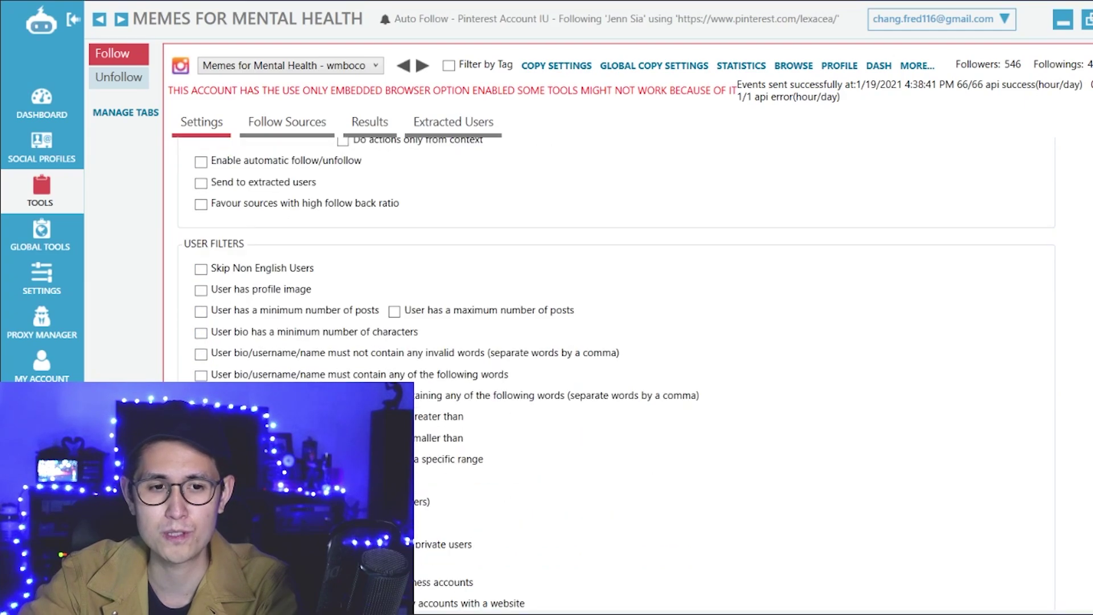
scroll(324, 376, down, 3)
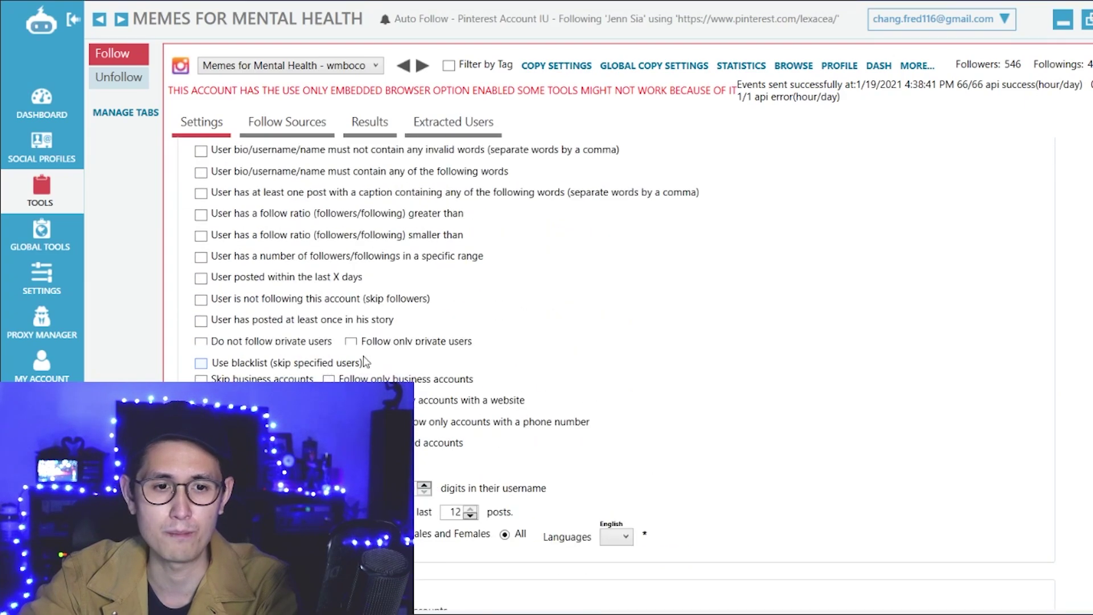
scroll(393, 367, down, 7)
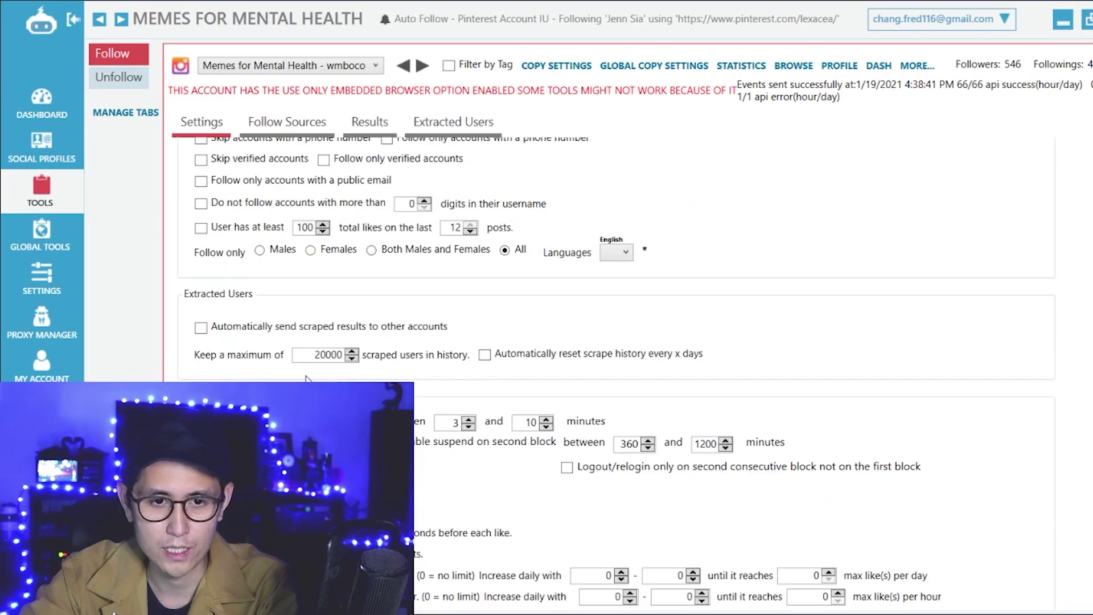
scroll(306, 378, down, 3)
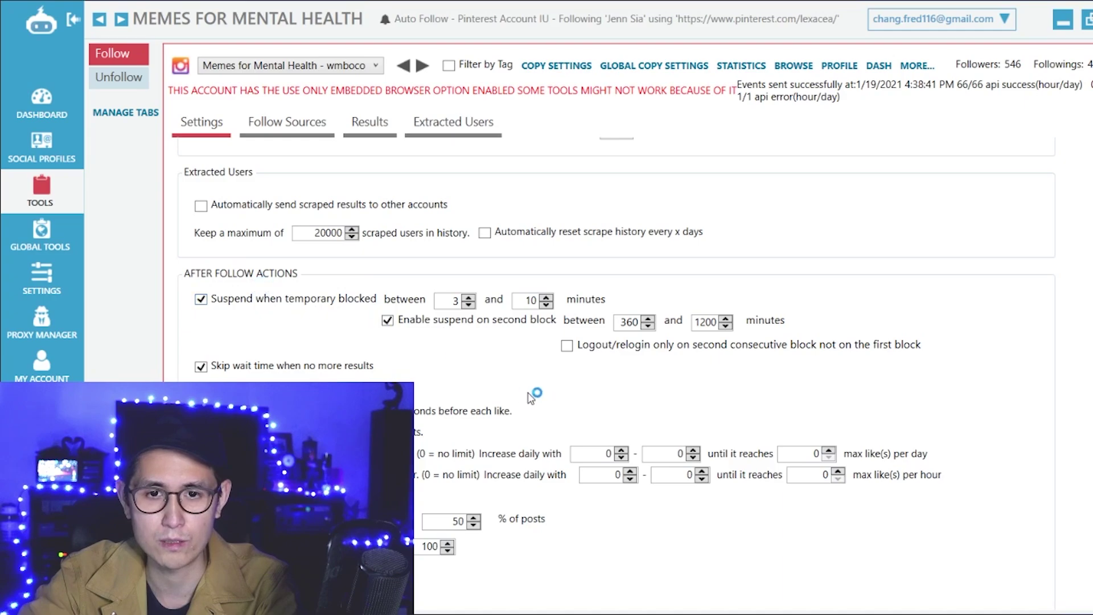
scroll(393, 359, down, 2)
scroll(419, 370, down, 2)
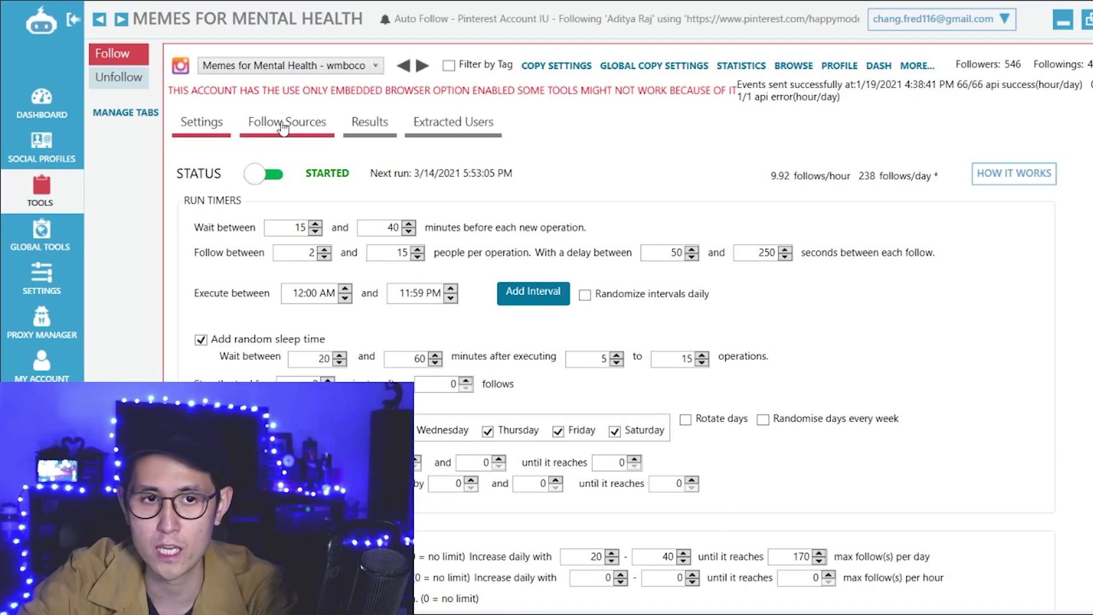
- Show the Memes for Mental Health Follow Sources and review the Follow Specific Users username list
click(282, 127)
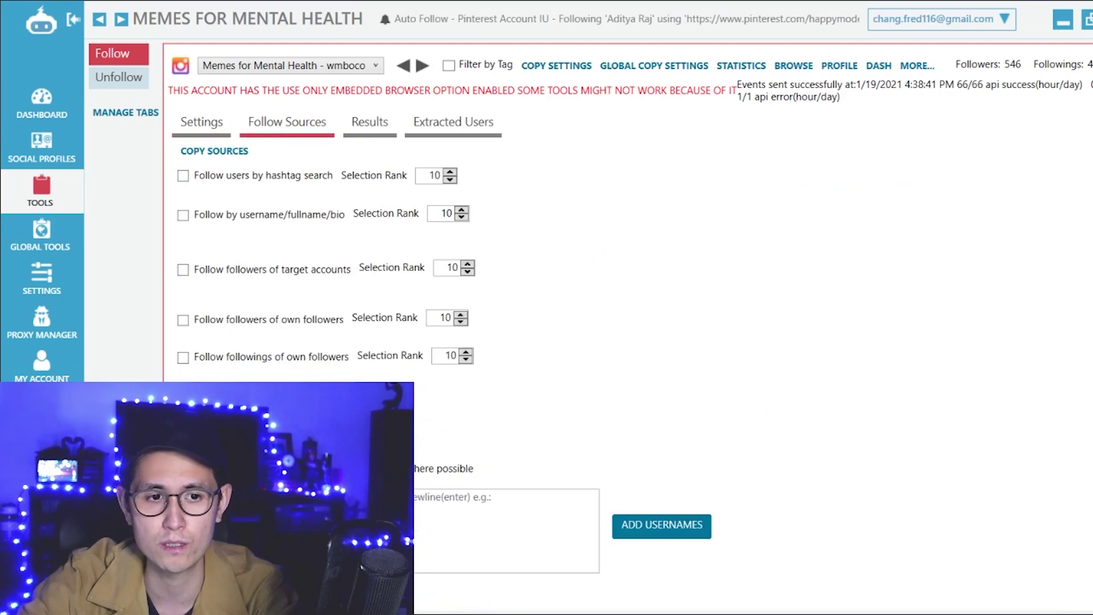
scroll(220, 331, down, 1)
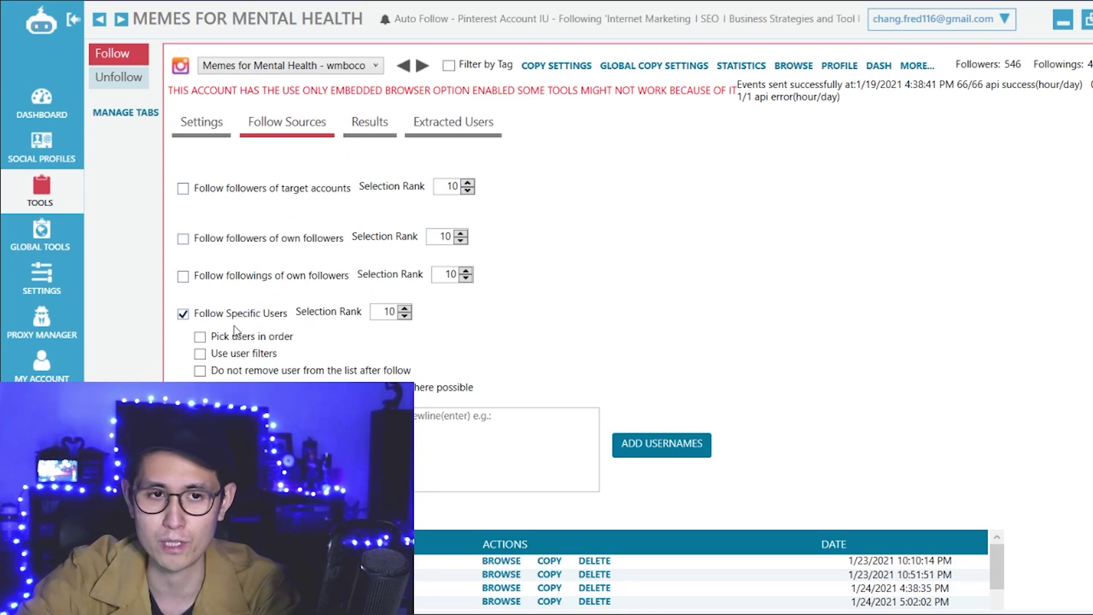
scroll(222, 251, down, 6)
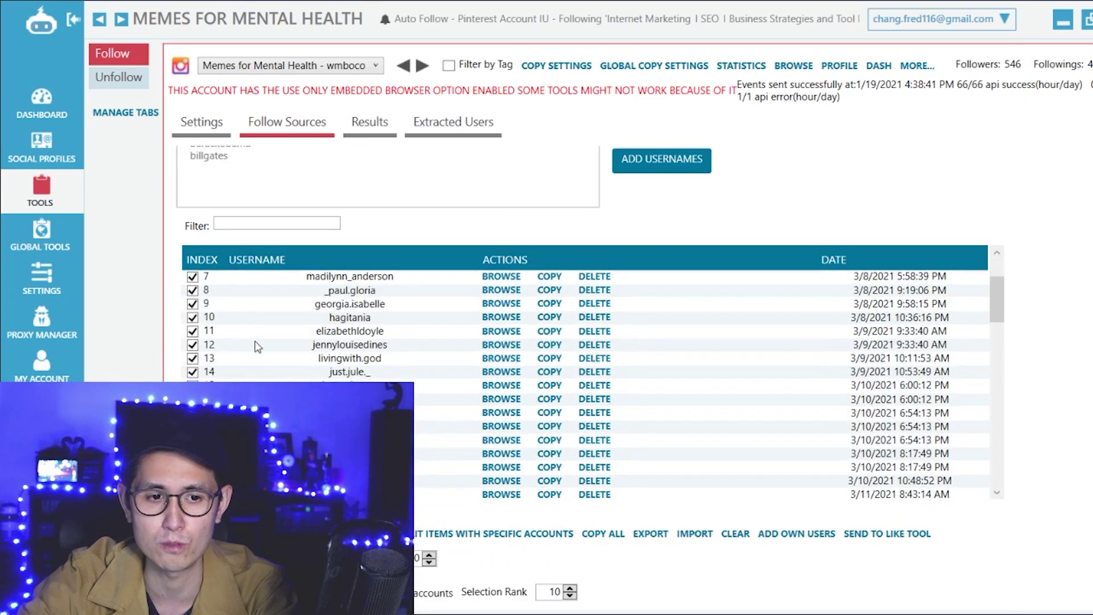
scroll(222, 251, up, 4)
scroll(387, 262, up, 3)
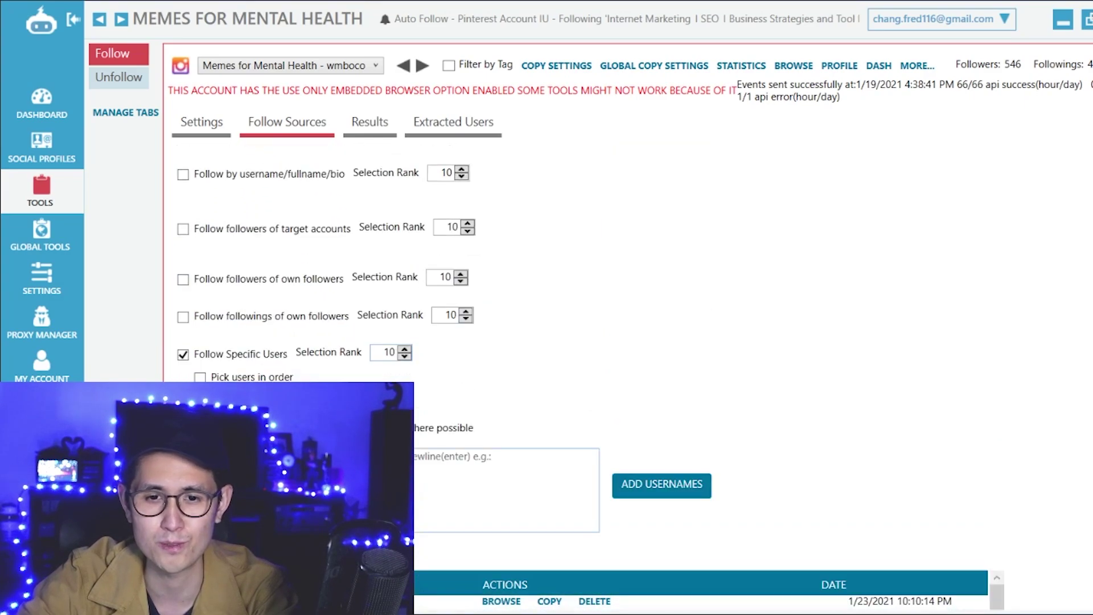
scroll(296, 336, up, 1)
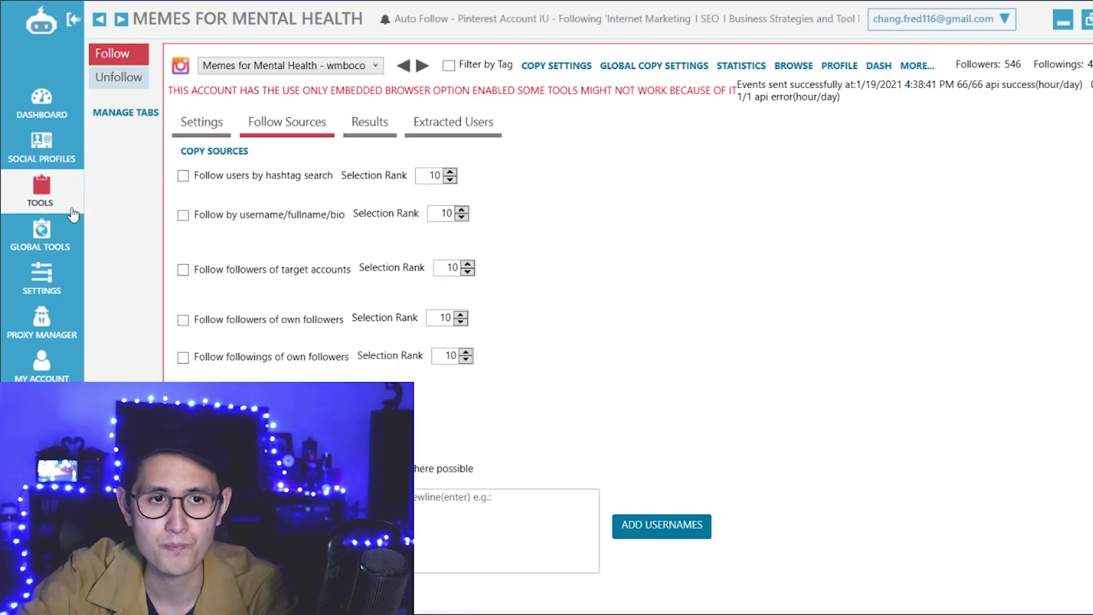
- Return to the Tools overview and select Scraper 2 for Mental Health's Follow tool
click(49, 179)
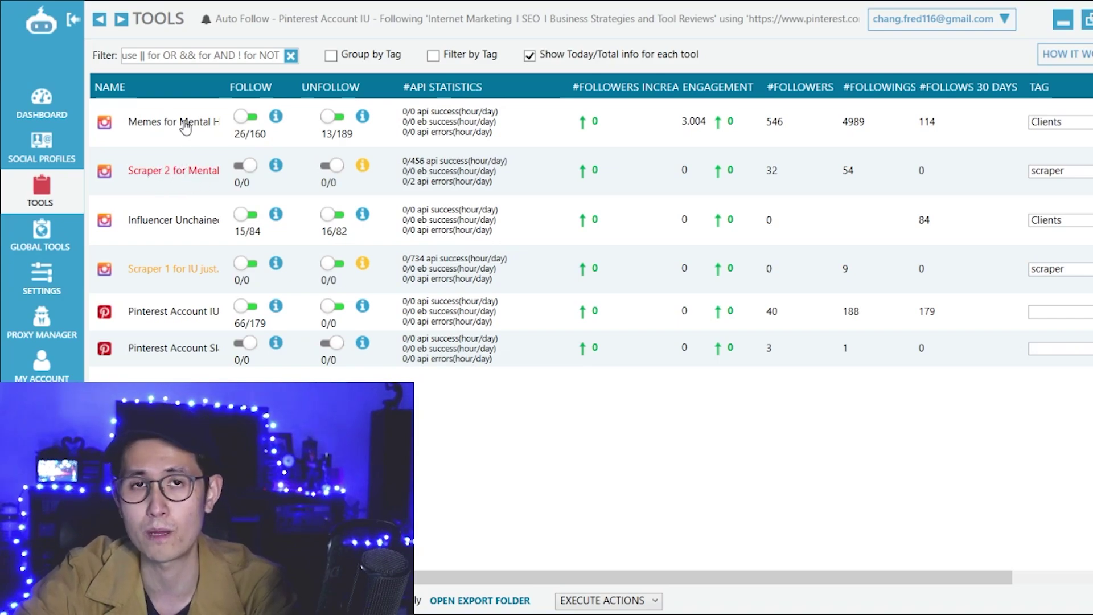
click(189, 179)
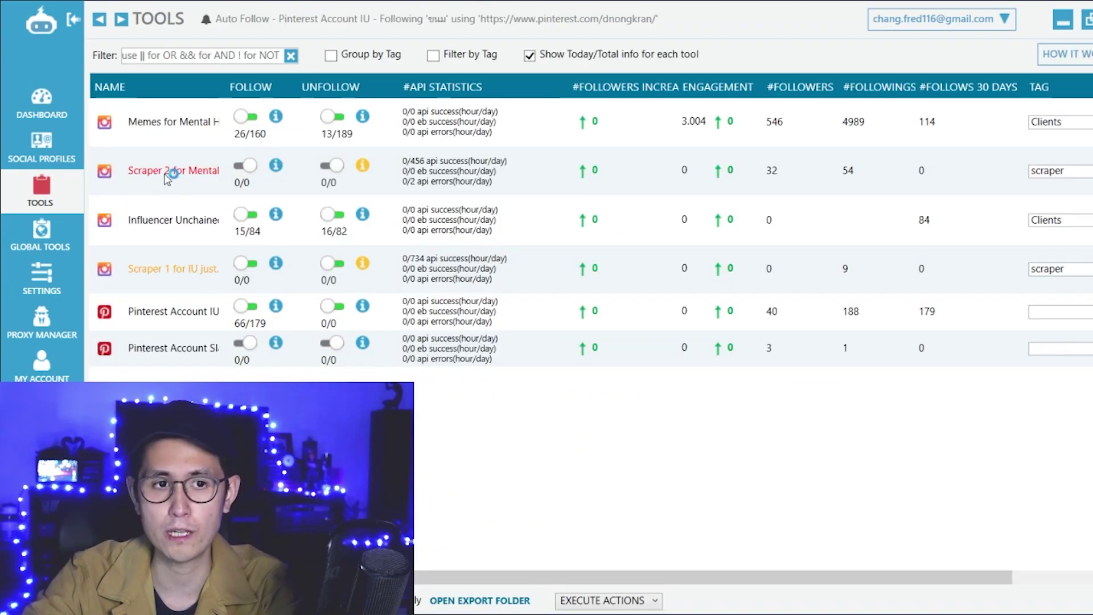
- Review Scraper 2 for Mental Health's Extracted Users setting: send to Follow Sources, 5000 per account
click(166, 178)
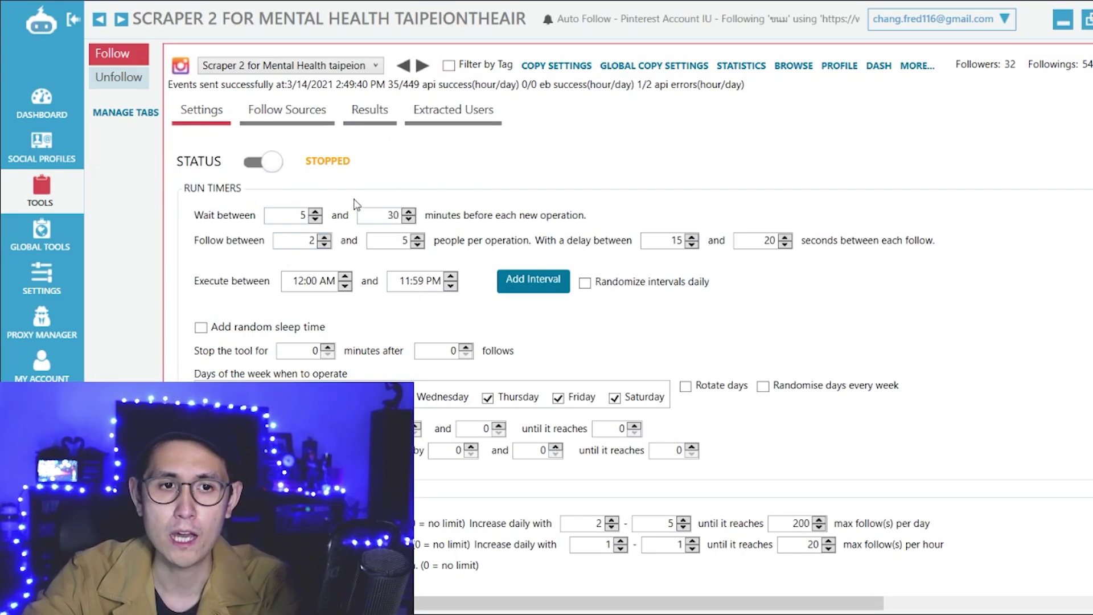
scroll(1000, 205, down, 1)
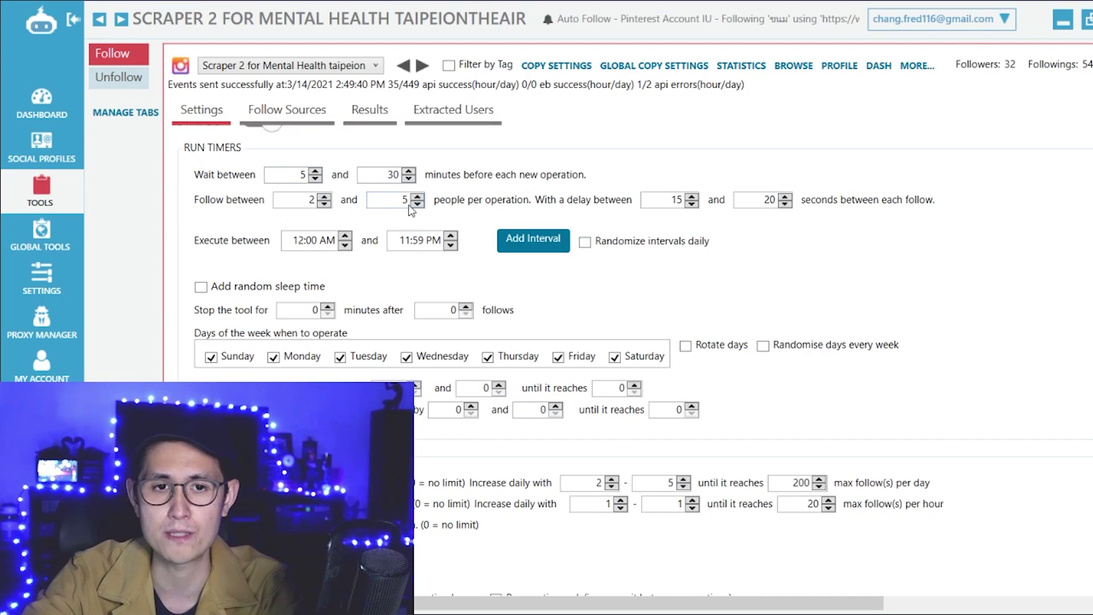
scroll(950, 231, down, 3)
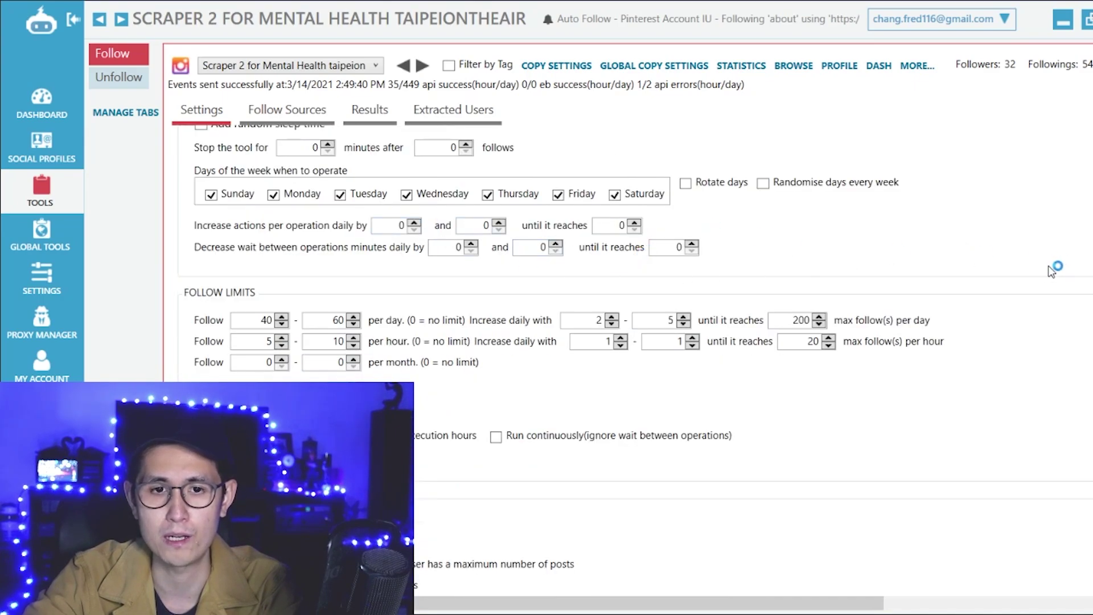
scroll(1047, 276, down, 2)
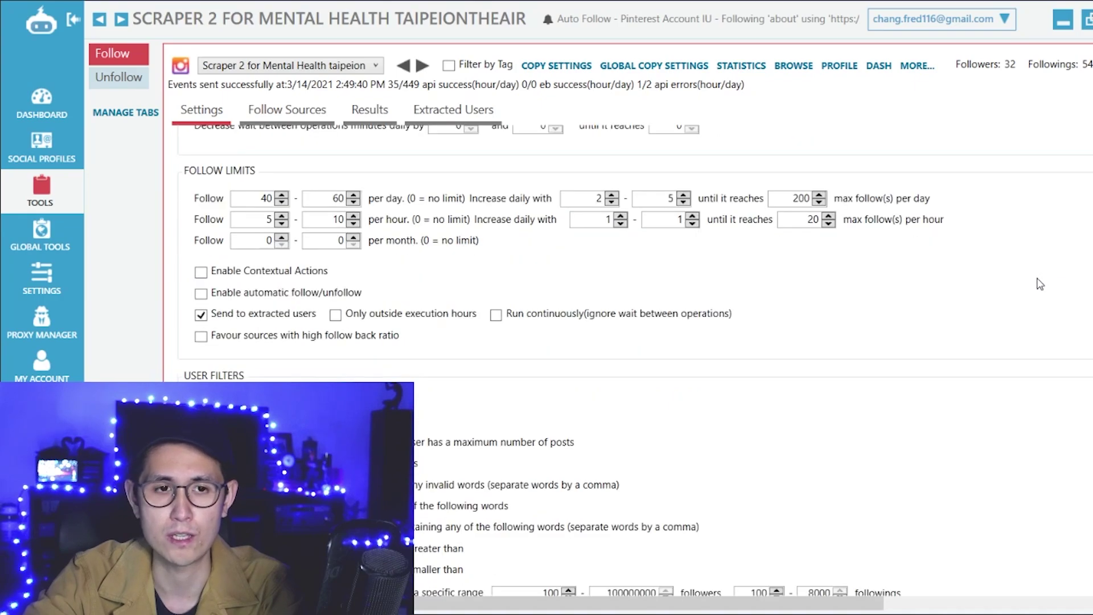
scroll(1040, 284, down, 3)
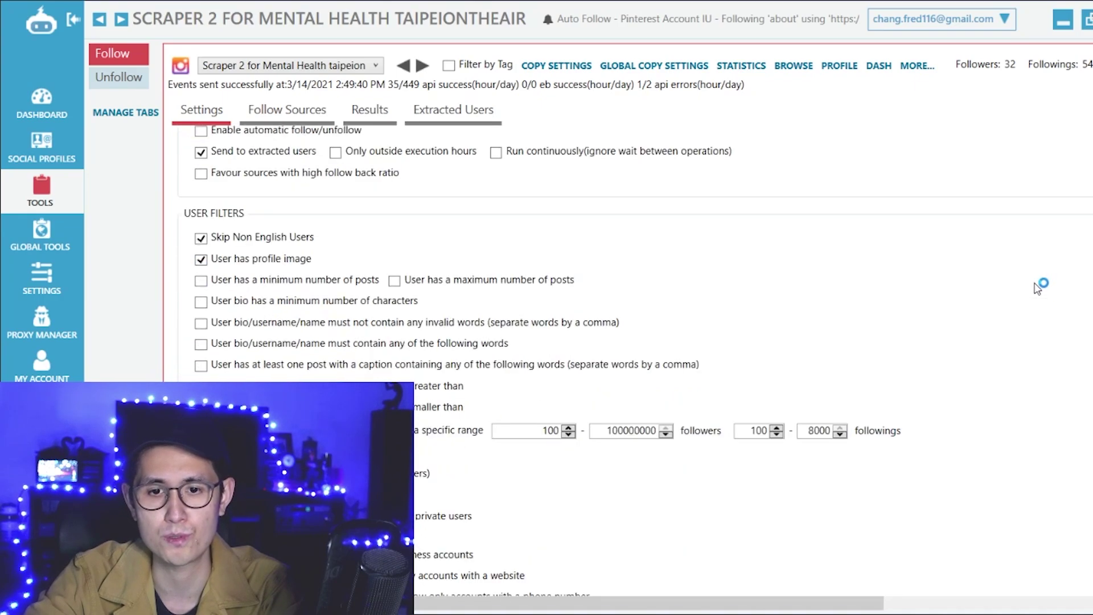
scroll(1037, 288, down, 9)
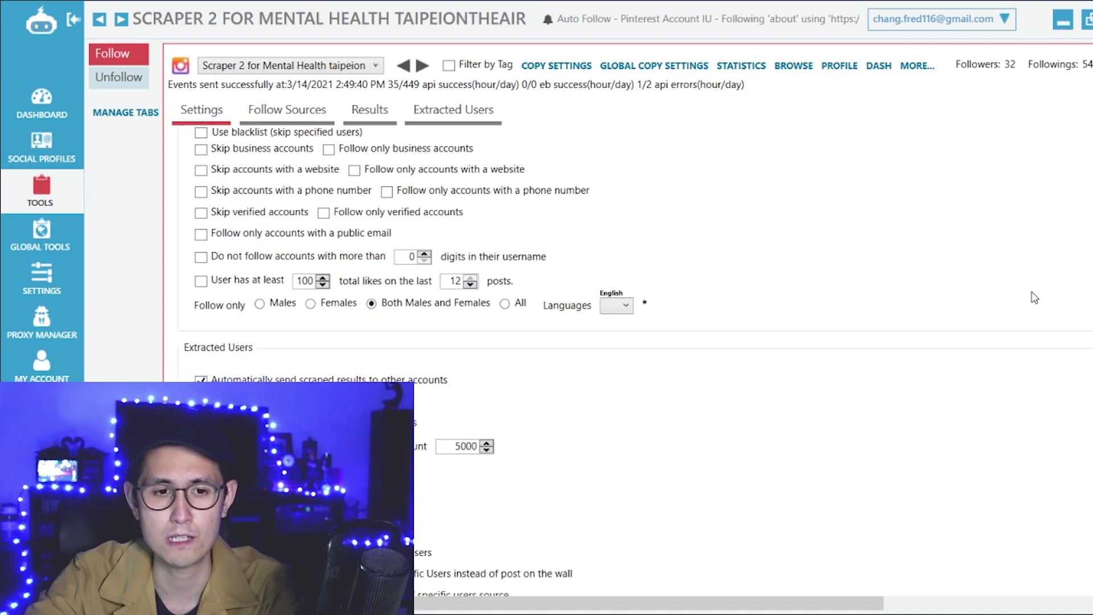
scroll(1034, 298, down, 4)
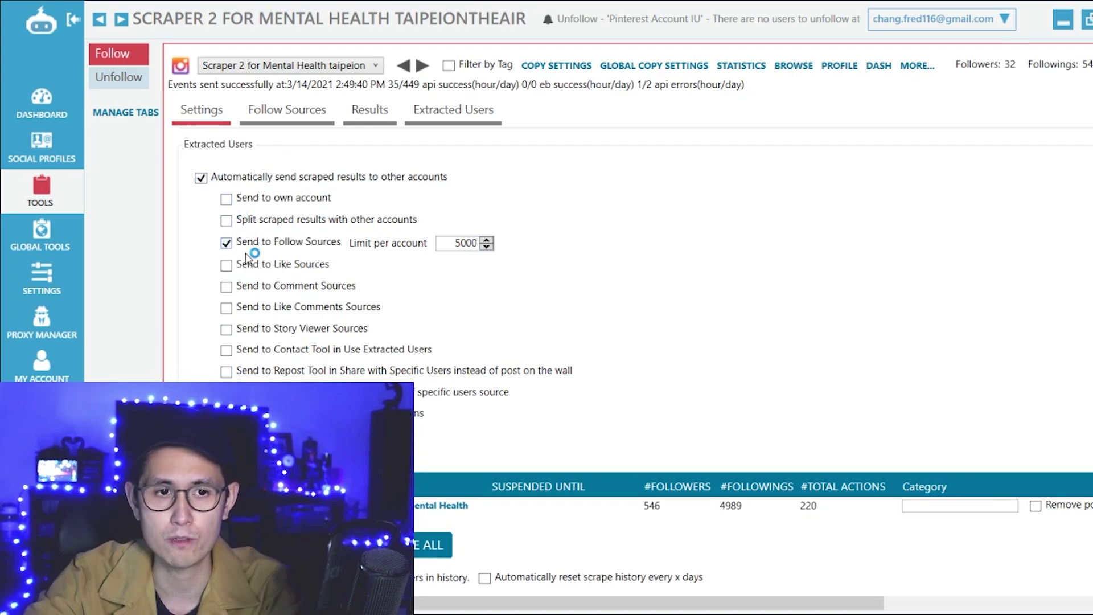
scroll(400, 263, down, 3)
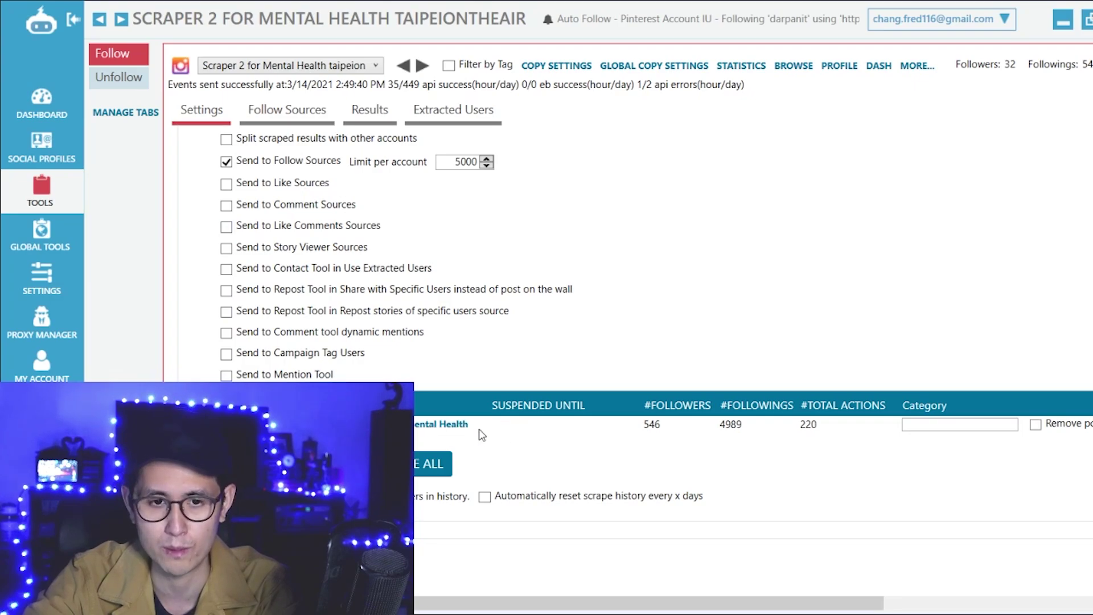
scroll(500, 442, down, 1)
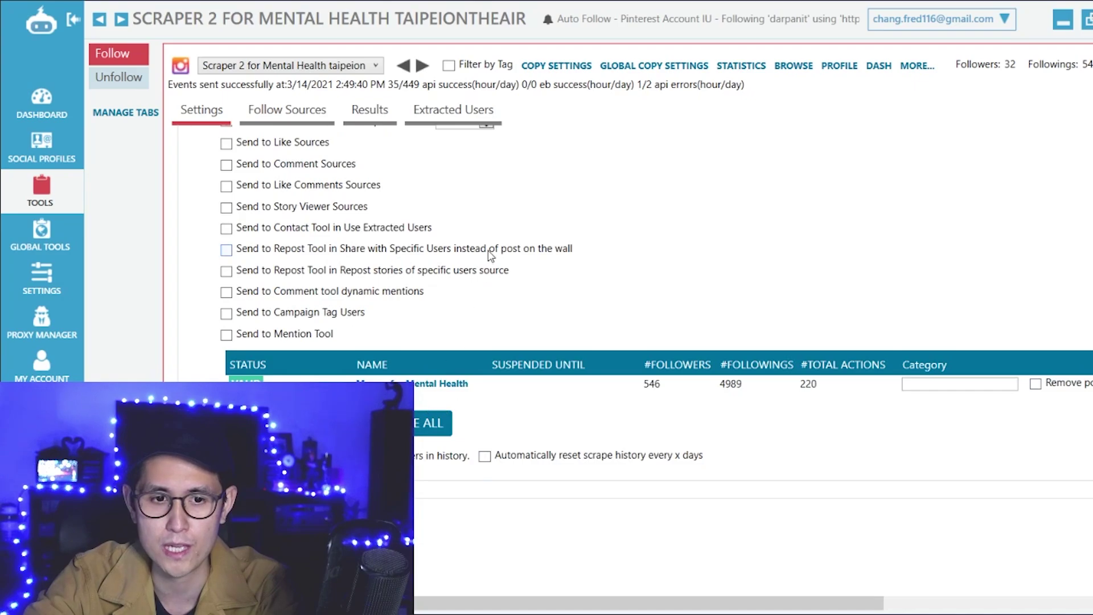
scroll(347, 217, up, 4)
scroll(347, 217, up, 1)
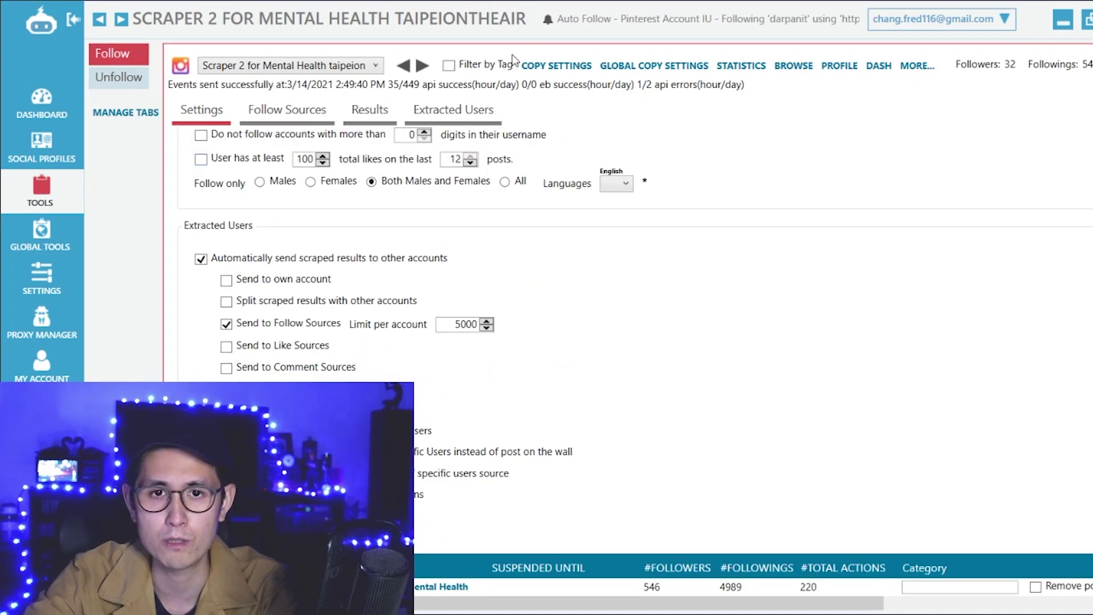
- Check Scraper 2 for Mental Health's Follow Sources tab and click into its users box
click(306, 118)
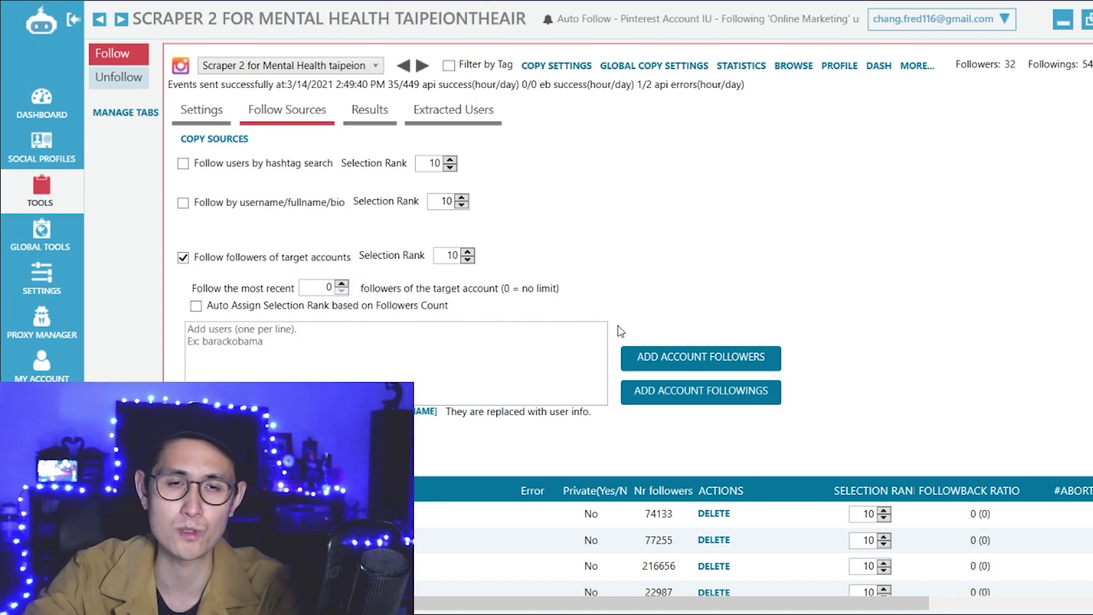
scroll(609, 349, down, 2)
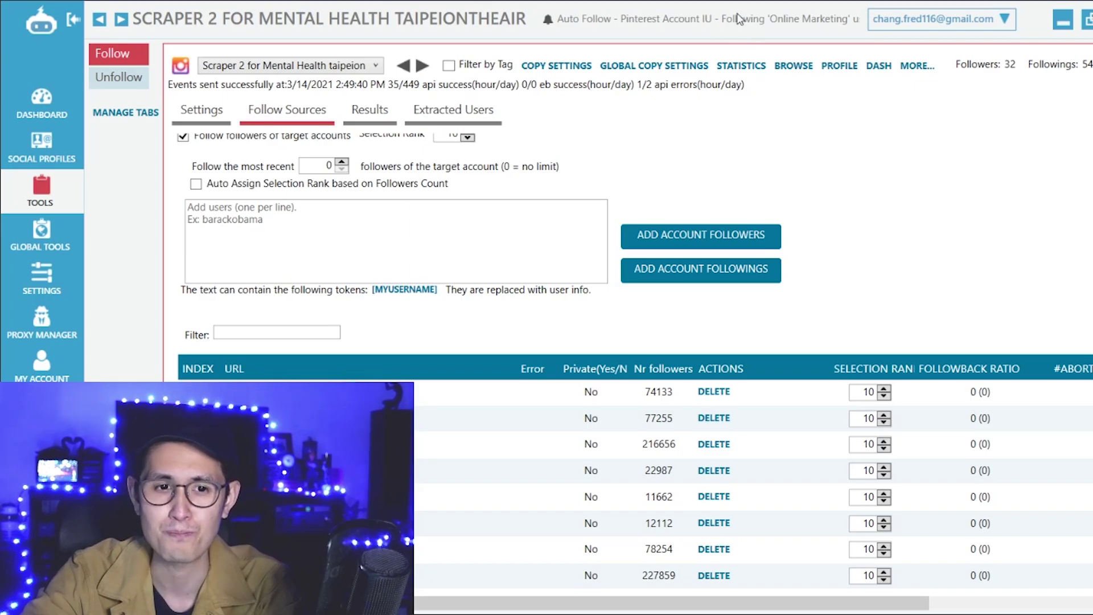
scroll(244, 254, up, 2)
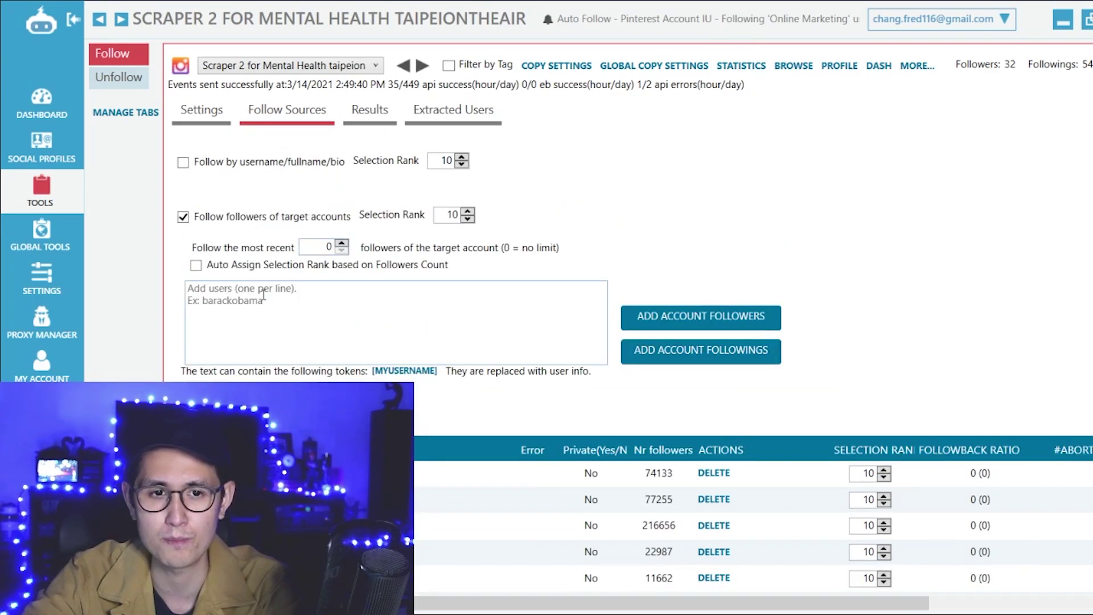
click(234, 298)
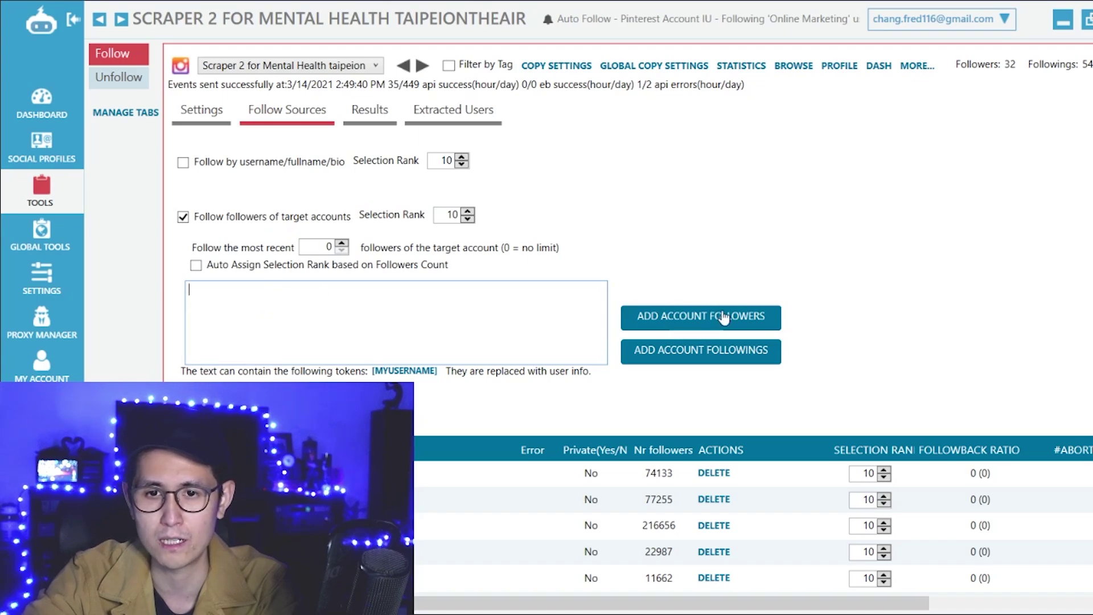
scroll(501, 305, down, 3)
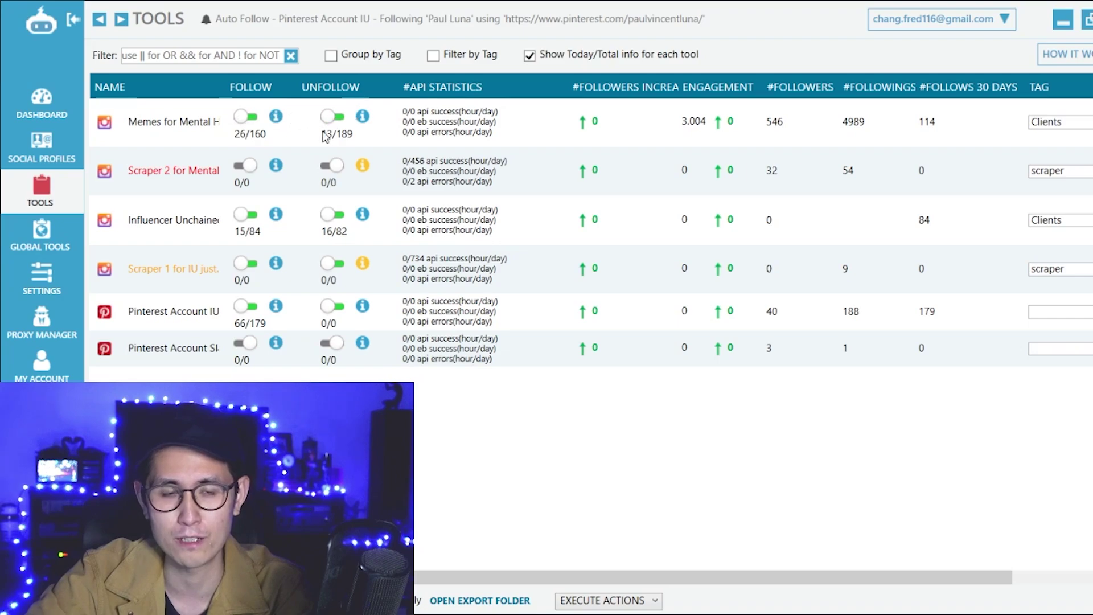
- Open Memes for Mental Health's tool settings to show the started Unfollow tool and its timers
double_click(157, 130)
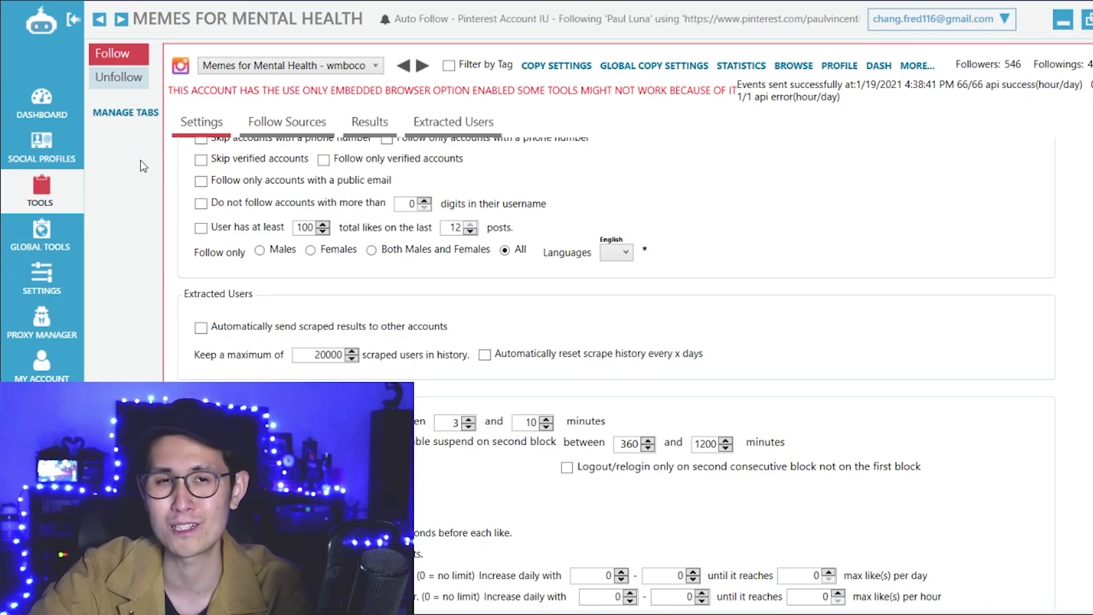
scroll(339, 242, up, 10)
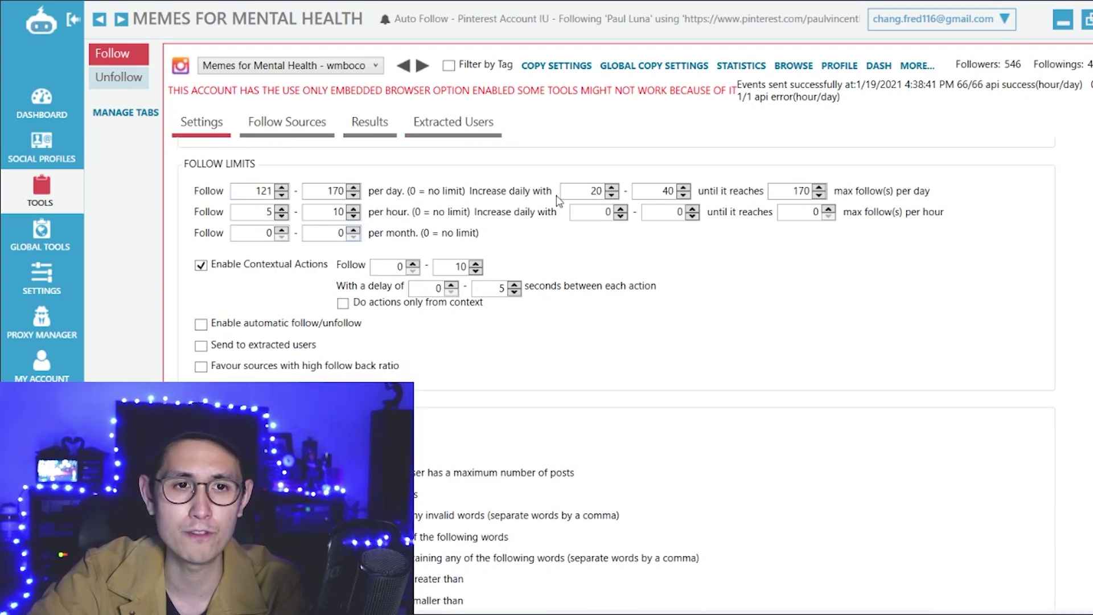
scroll(1065, 268, up, 5)
scroll(1065, 268, up, 3)
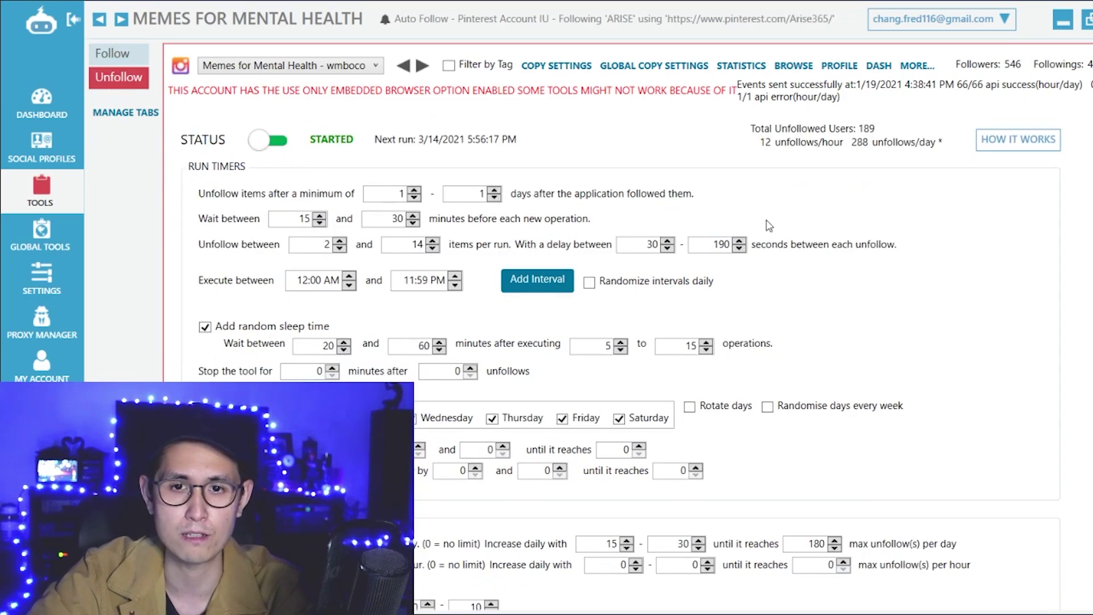
- Scroll through the Memes for Mental Health unfollow limits, user filters and whitelist
scroll(905, 233, down, 1)
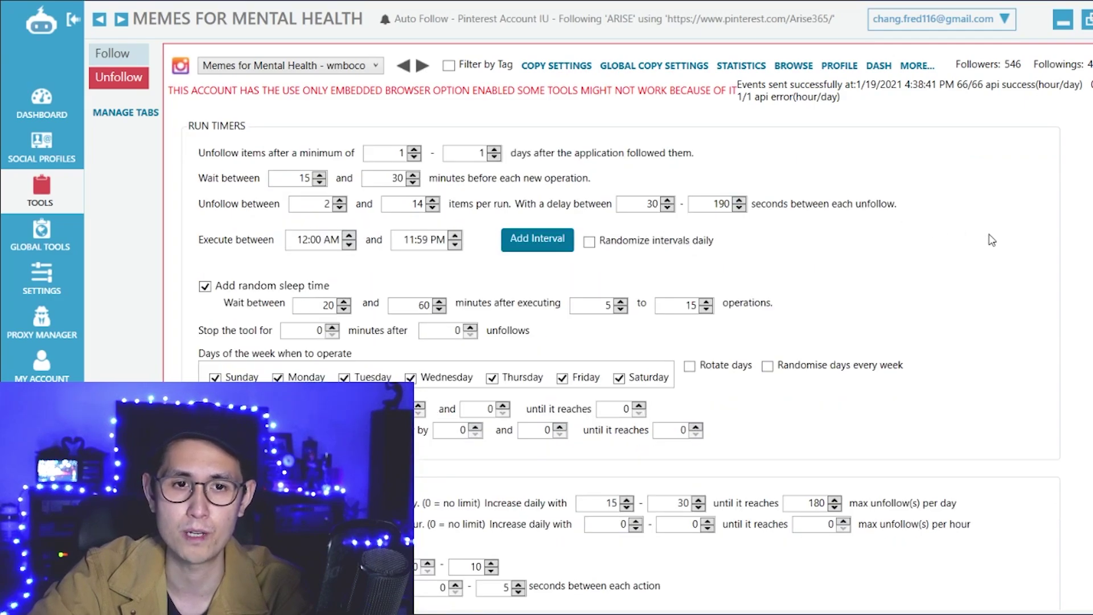
scroll(988, 238, up, 1)
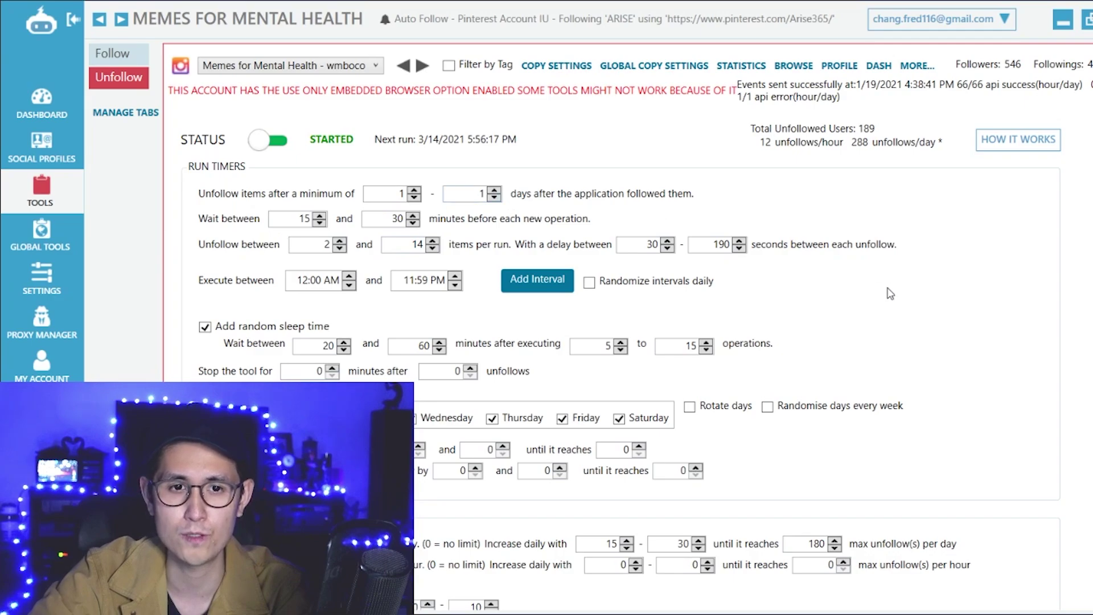
scroll(982, 350, down, 1)
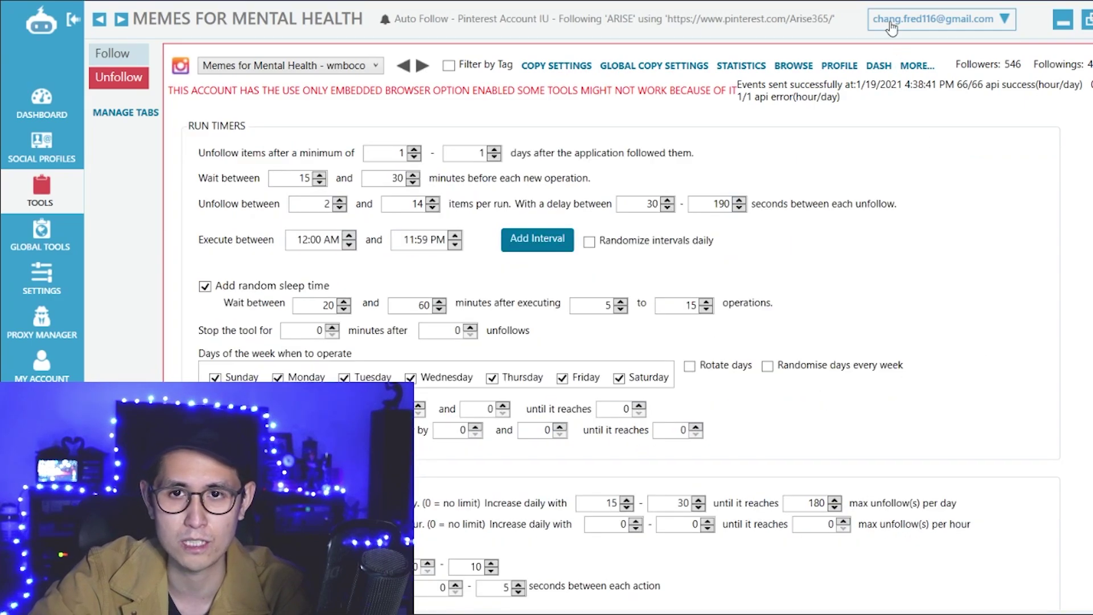
scroll(914, 178, down, 1)
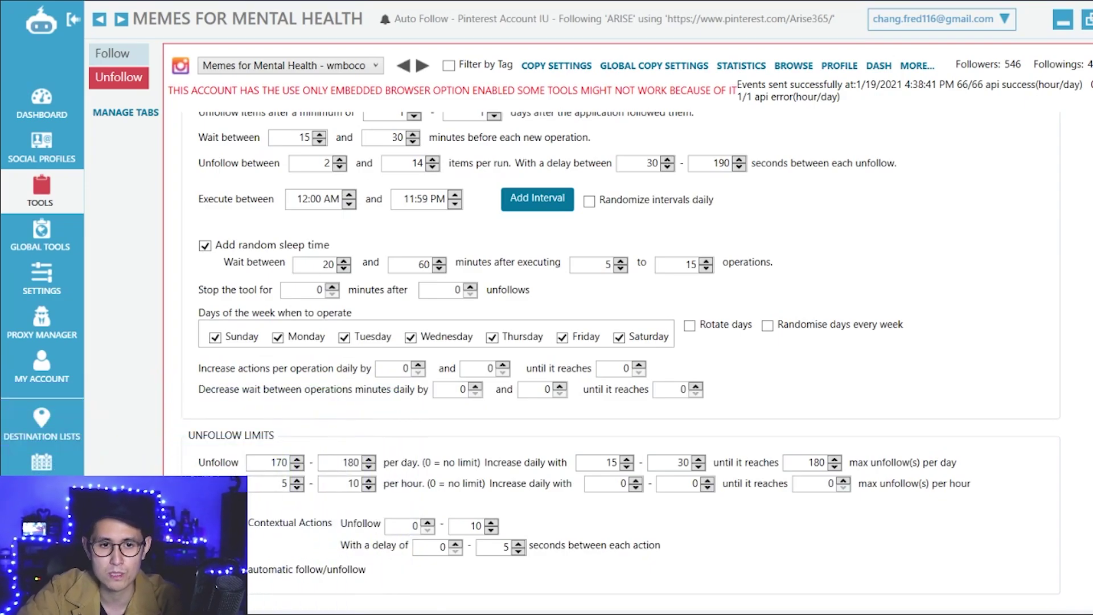
scroll(1024, 309, down, 1)
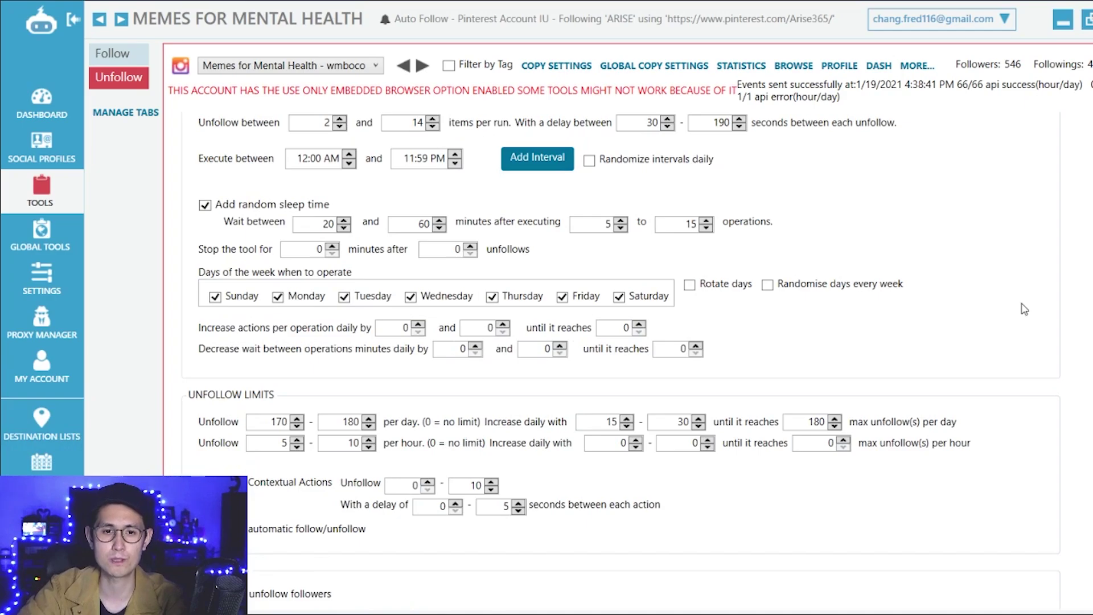
scroll(1019, 306, down, 4)
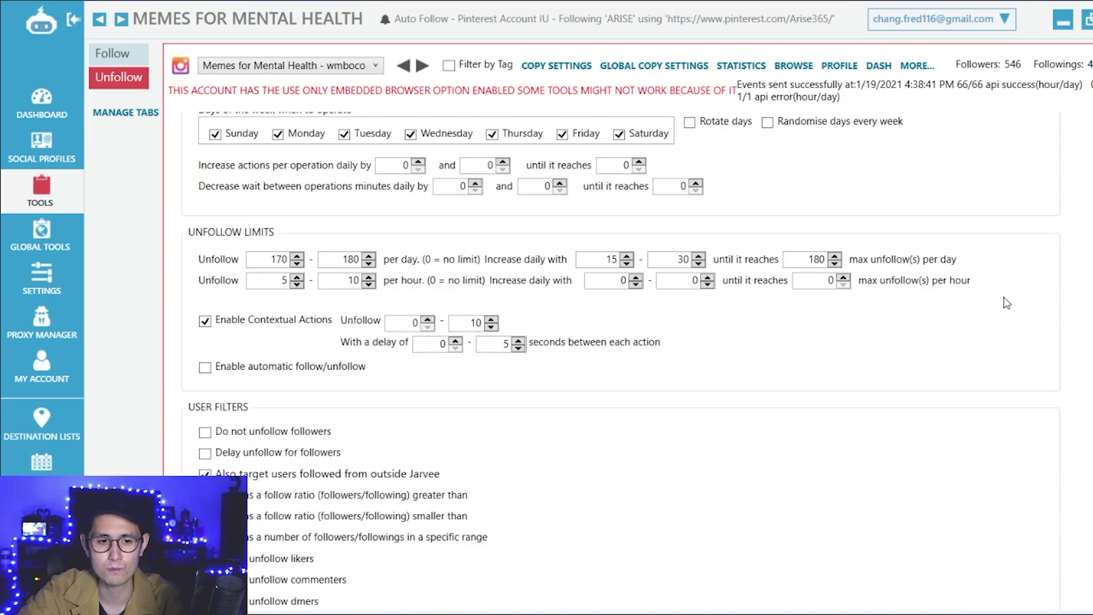
scroll(1007, 302, down, 5)
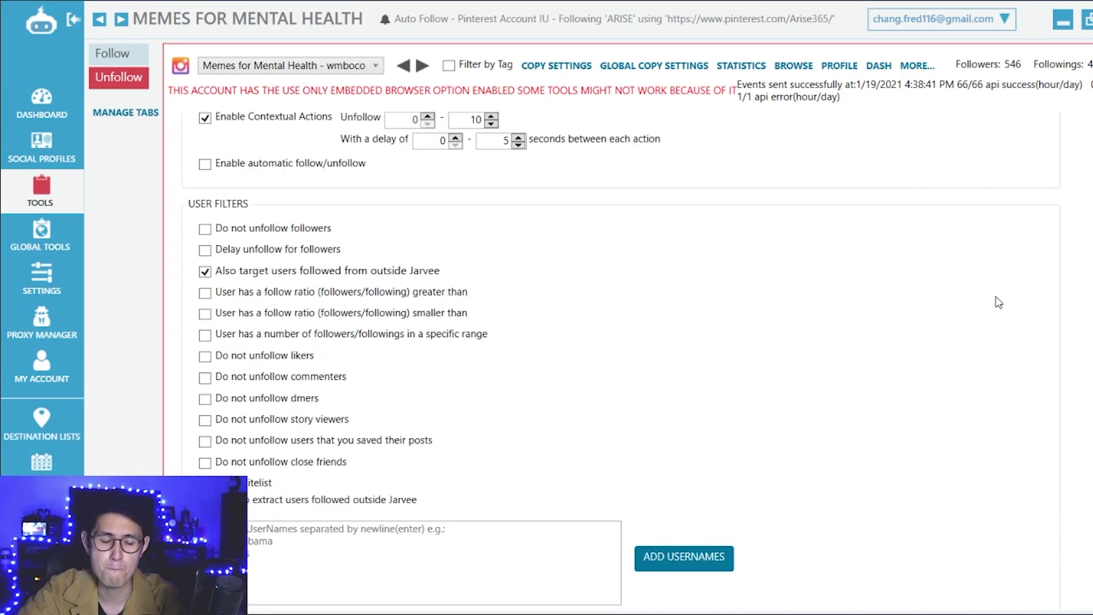
scroll(996, 305, down, 3)
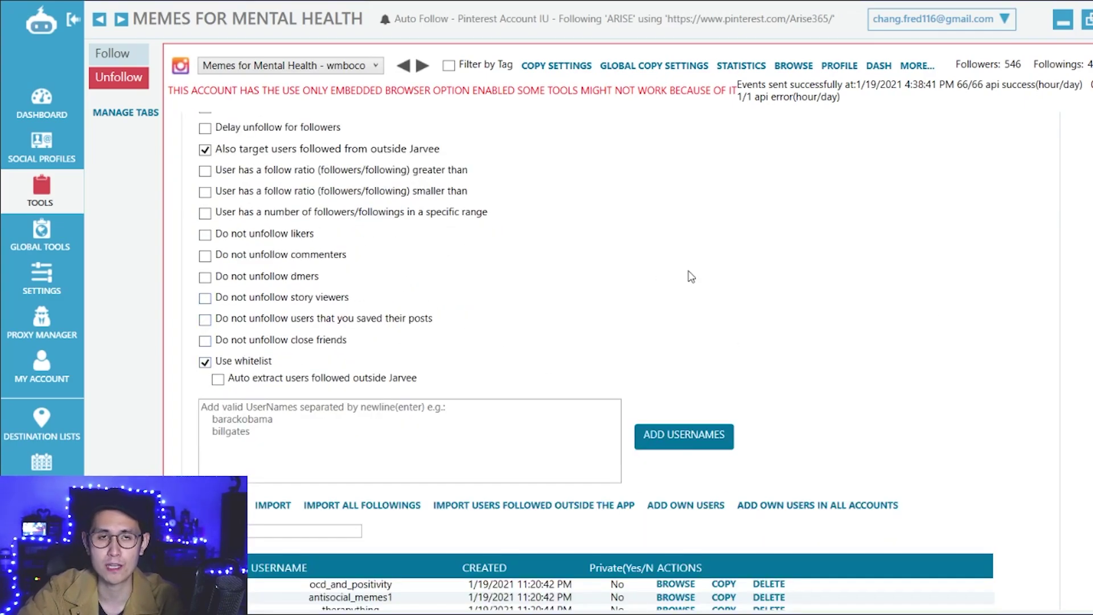
scroll(689, 276, down, 2)
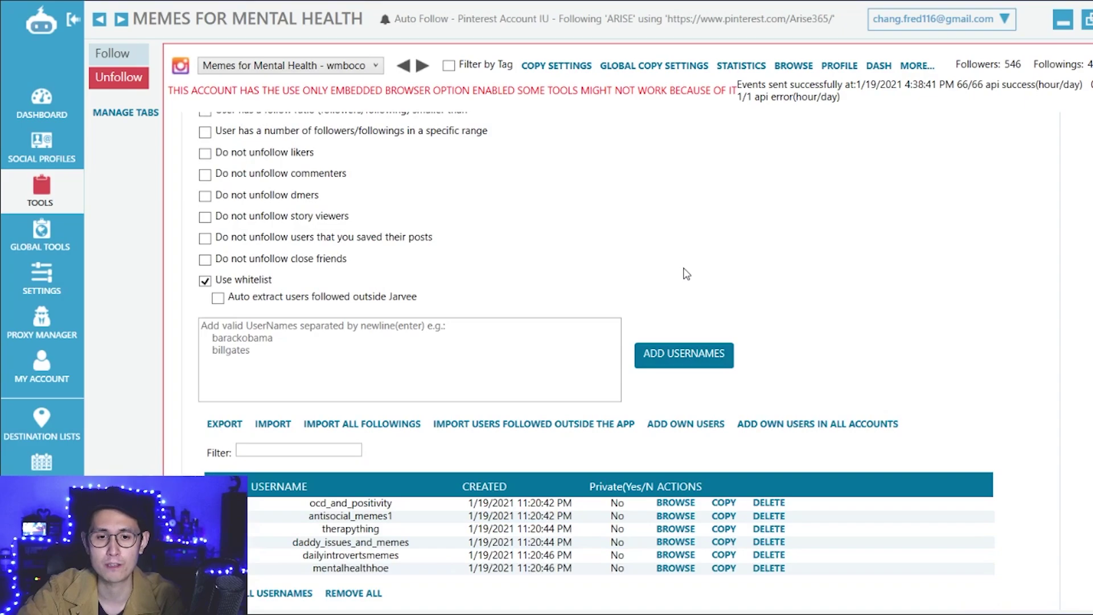
scroll(684, 267, down, 5)
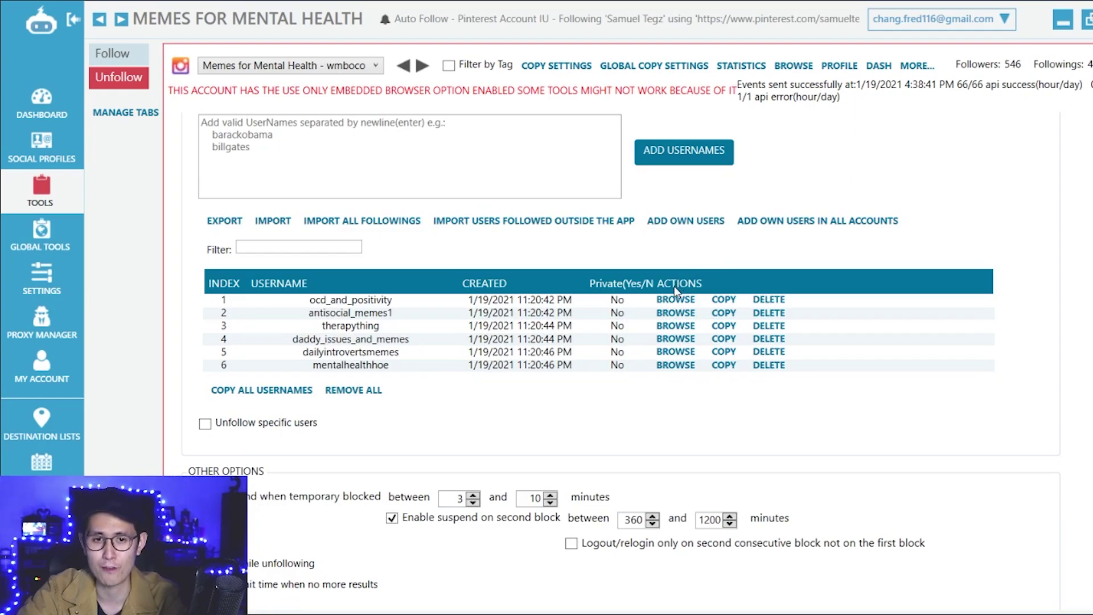
scroll(906, 256, up, 4)
scroll(905, 259, up, 9)
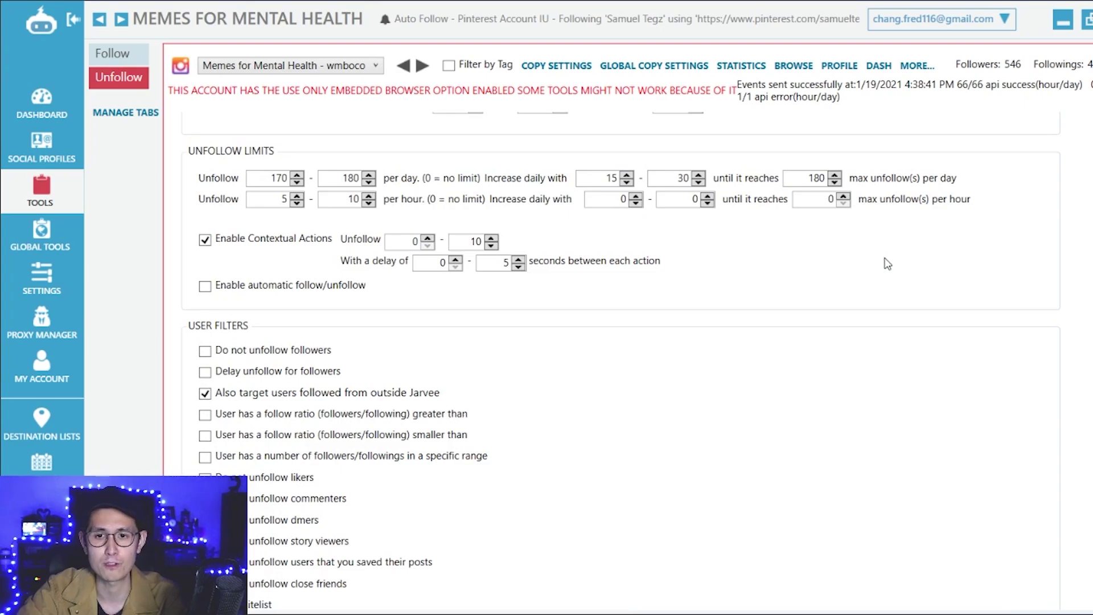
scroll(886, 263, up, 6)
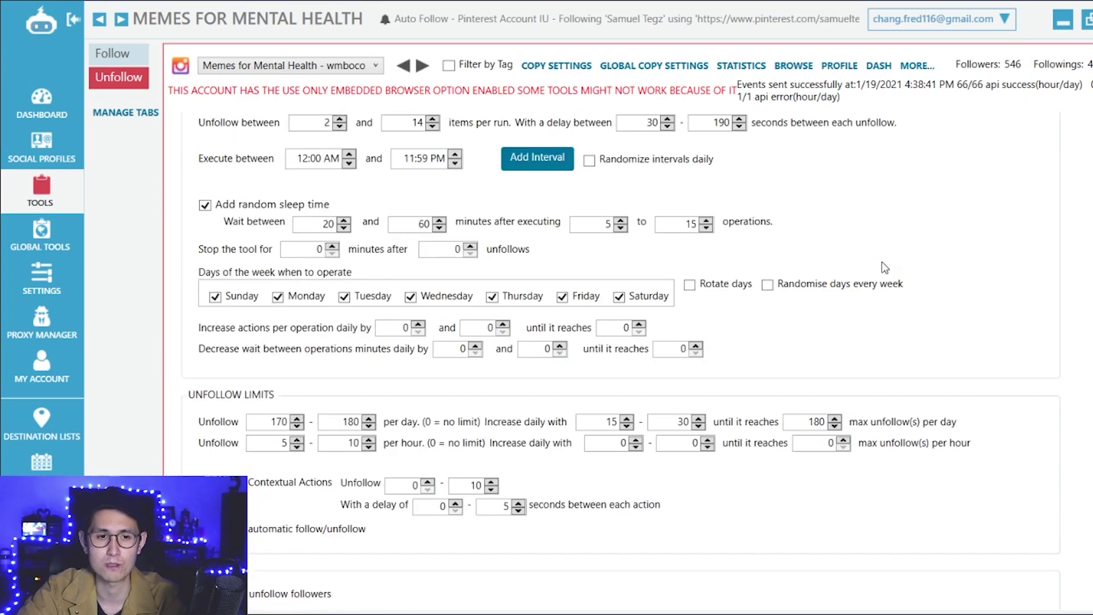
scroll(820, 302, down, 15)
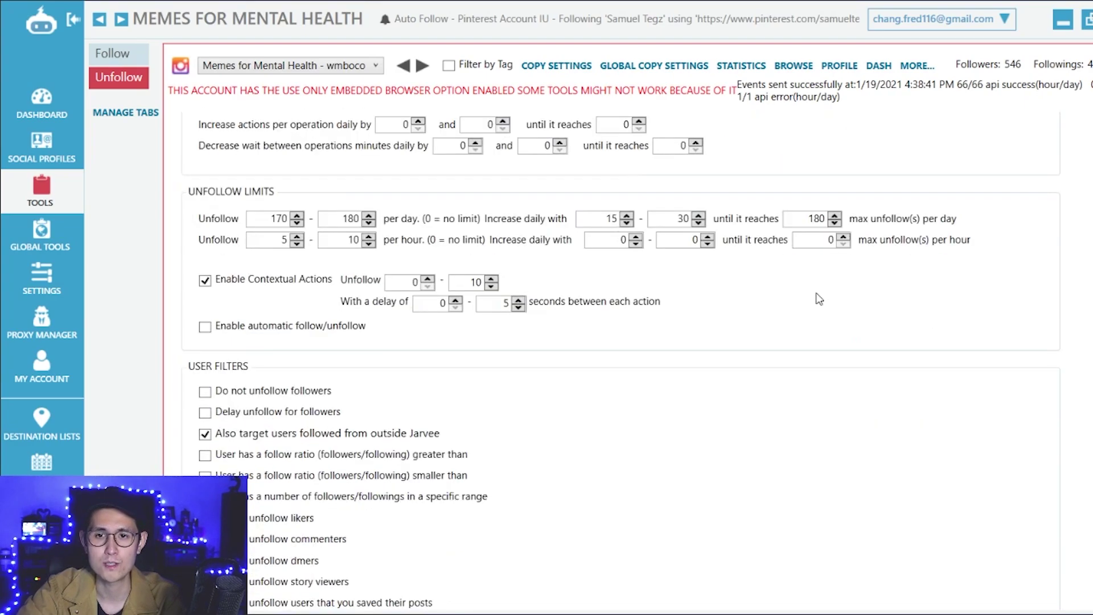
scroll(788, 302, down, 1)
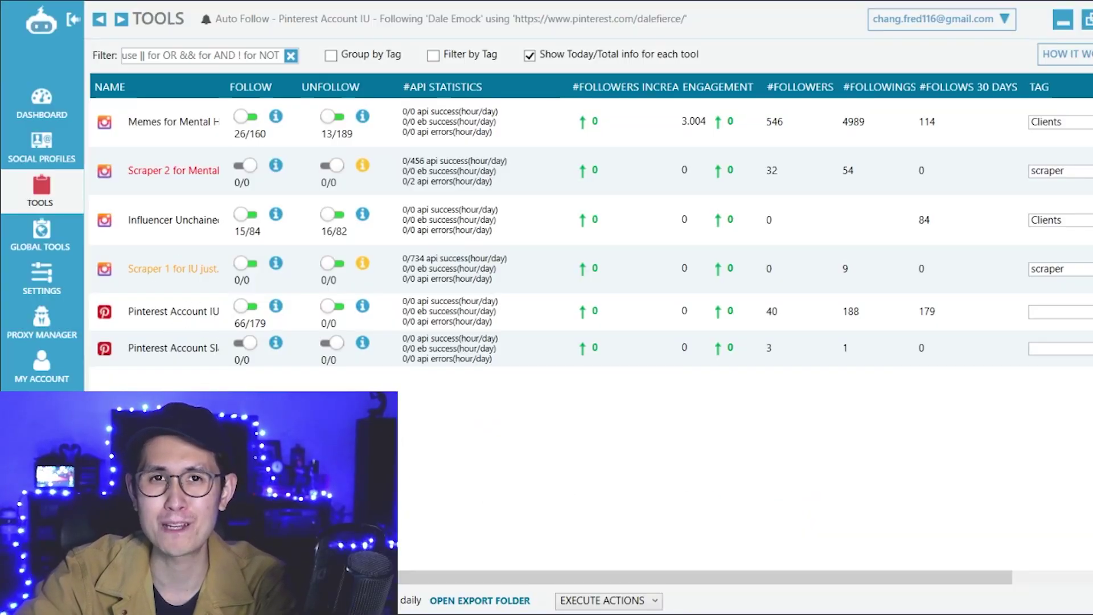
double_click(180, 323)
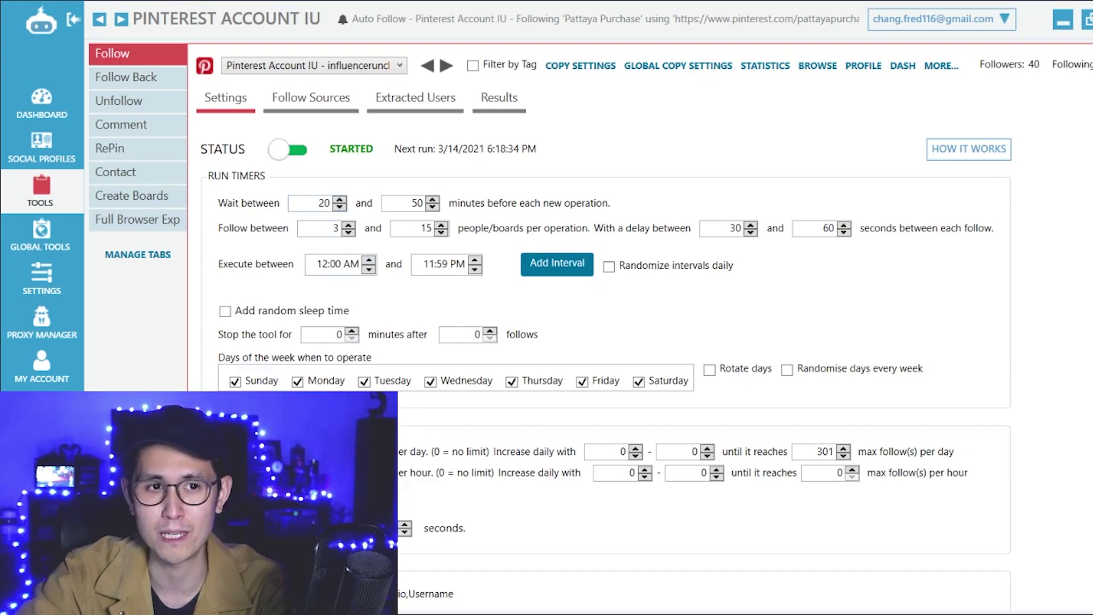
scroll(598, 341, down, 1)
scroll(597, 342, up, 1)
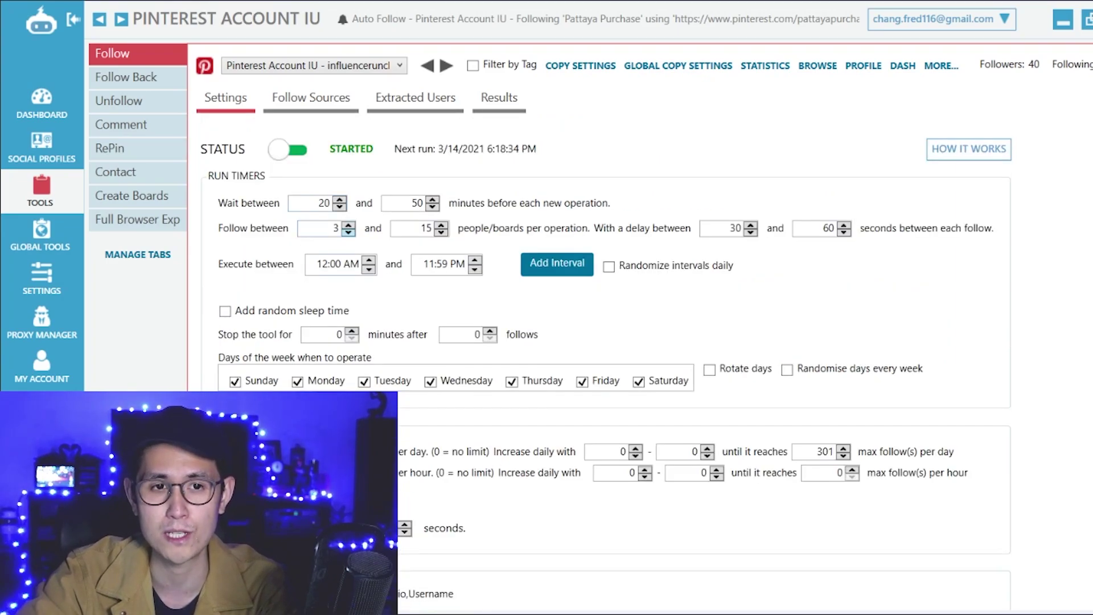
click(311, 97)
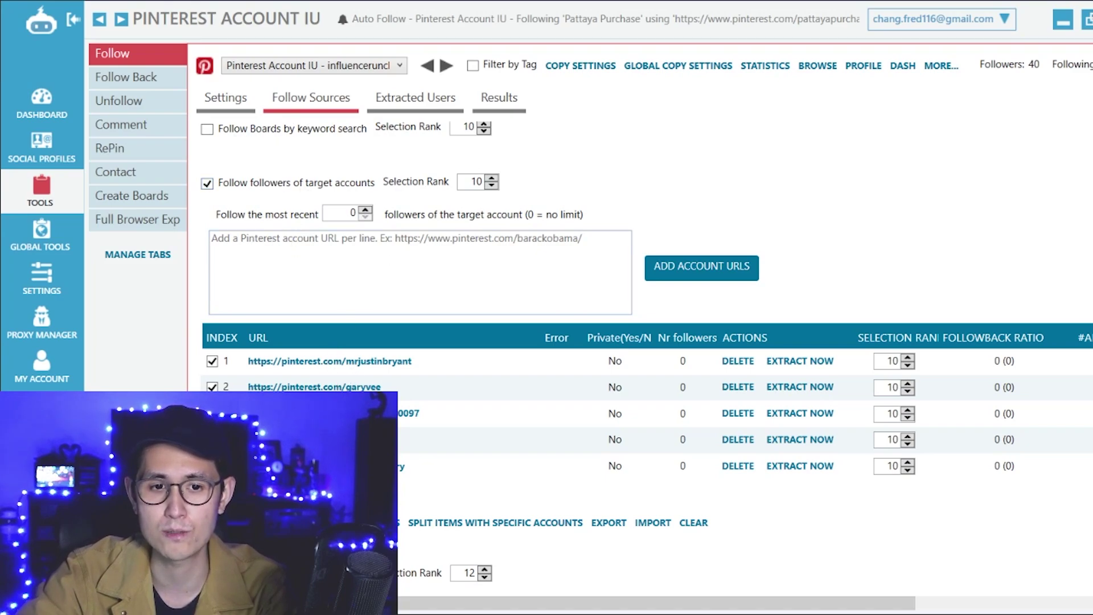
scroll(626, 273, up, 1)
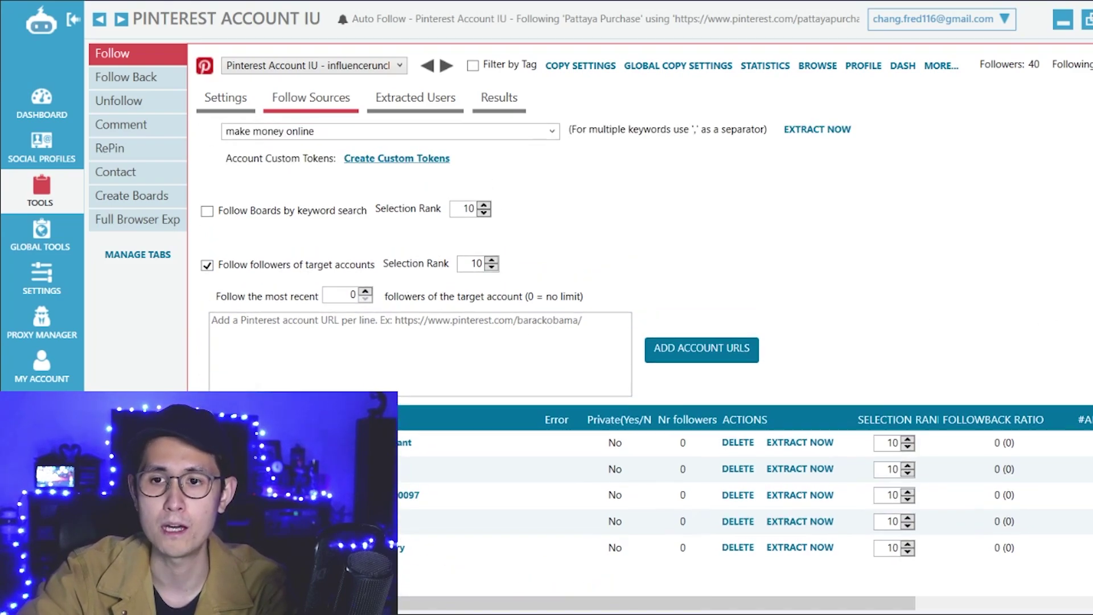
click(157, 59)
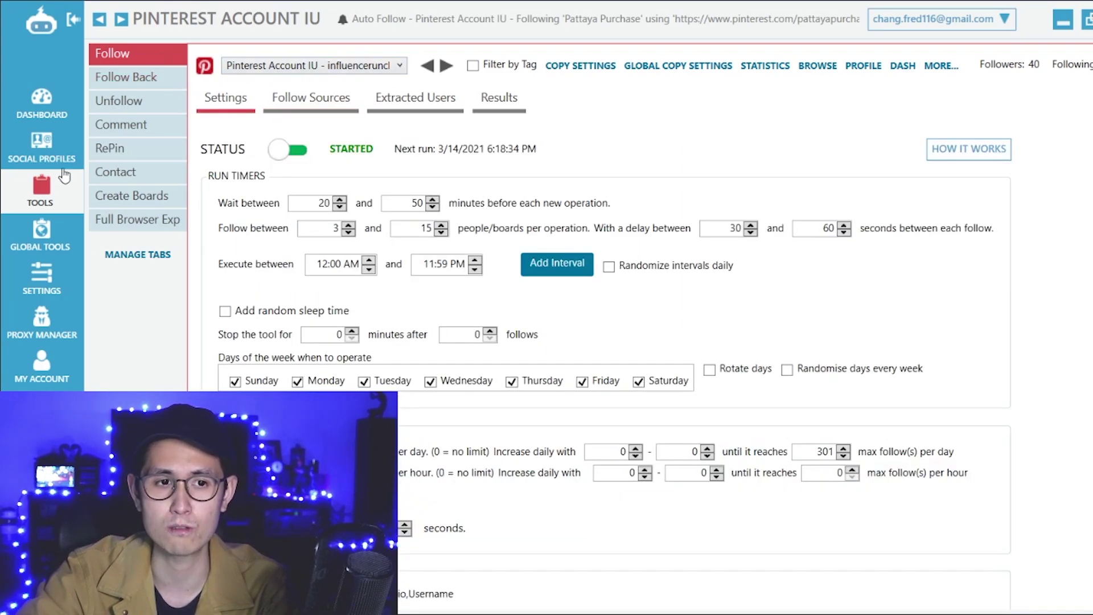
click(43, 191)
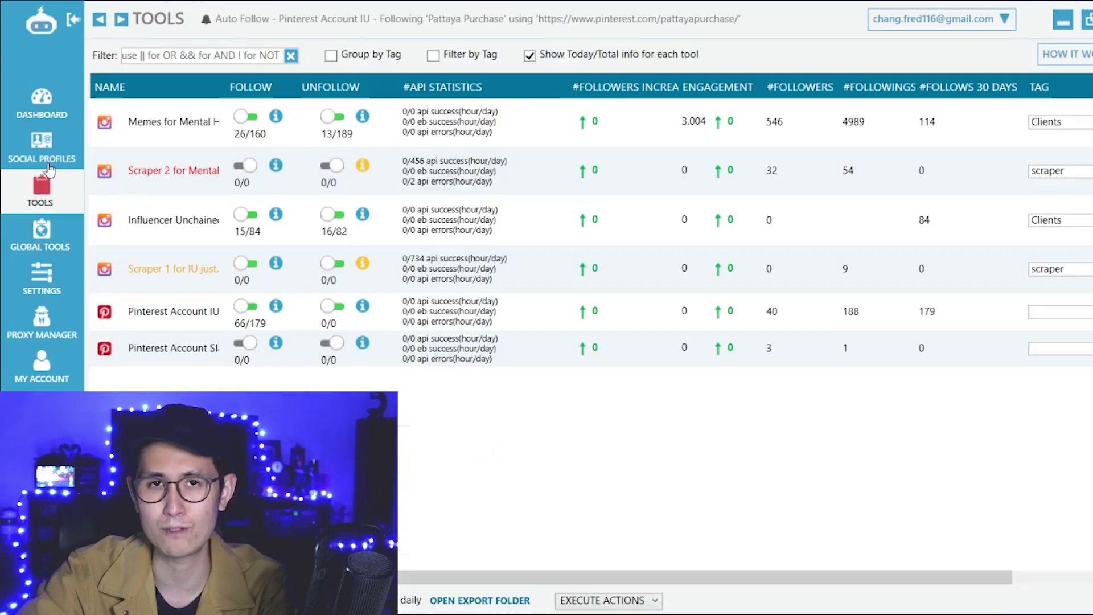